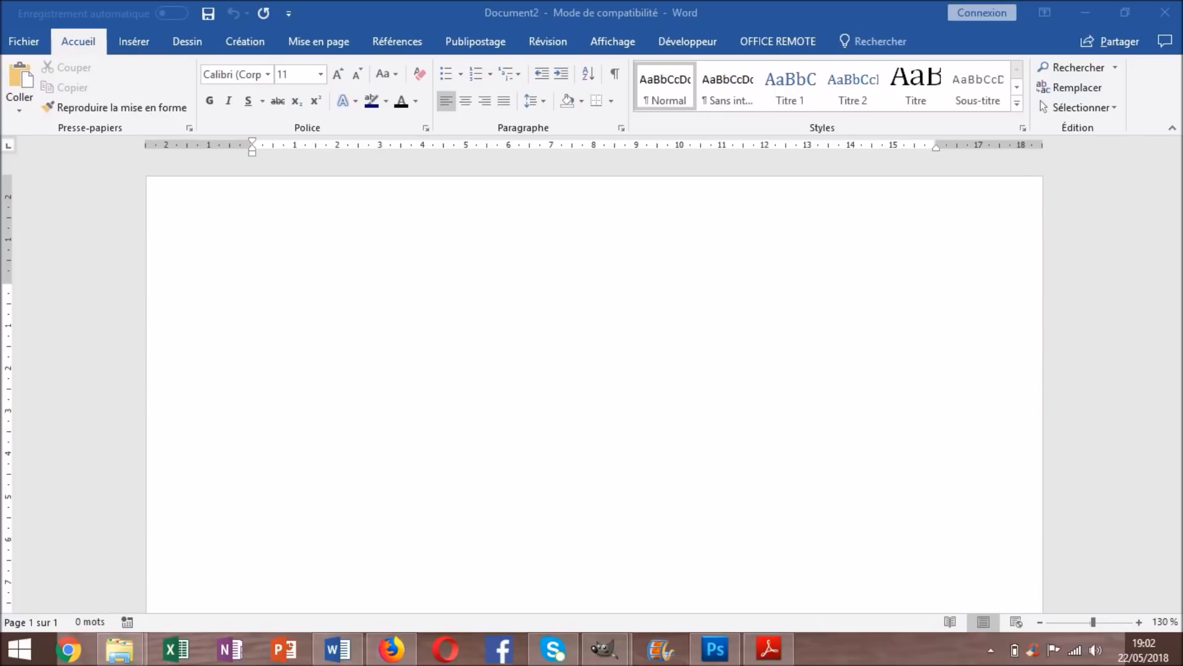
Type the candidate's full name on the first line, then their street address, postcode and city below it
left_click(257, 301)
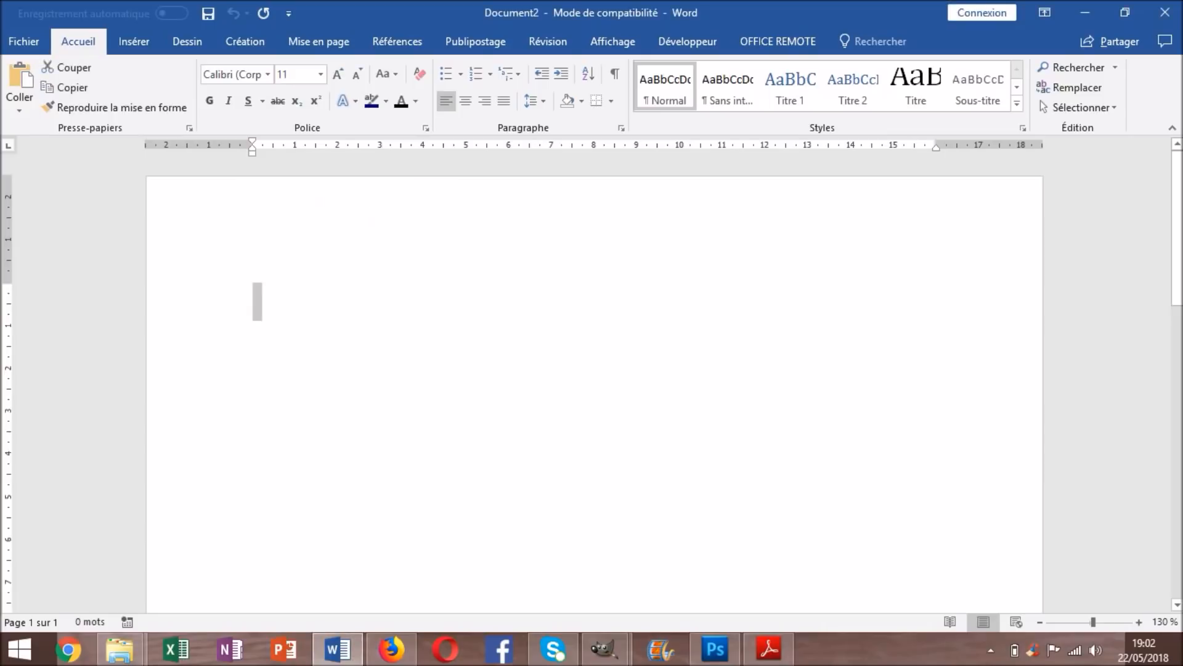
left_click(252, 293)
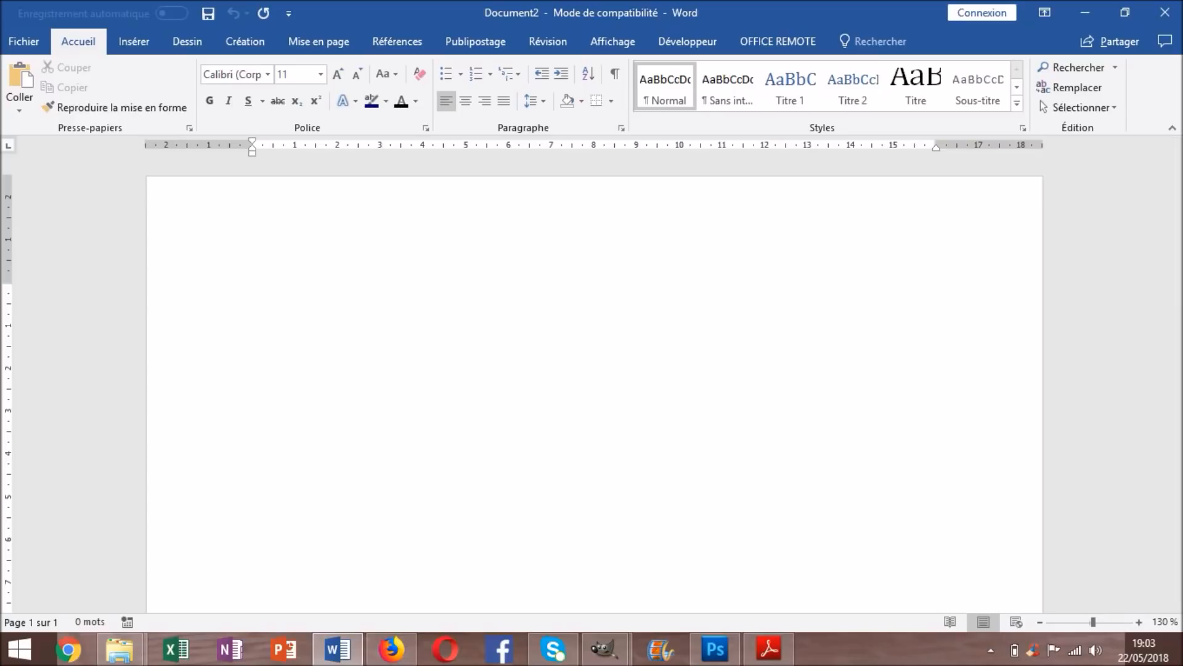
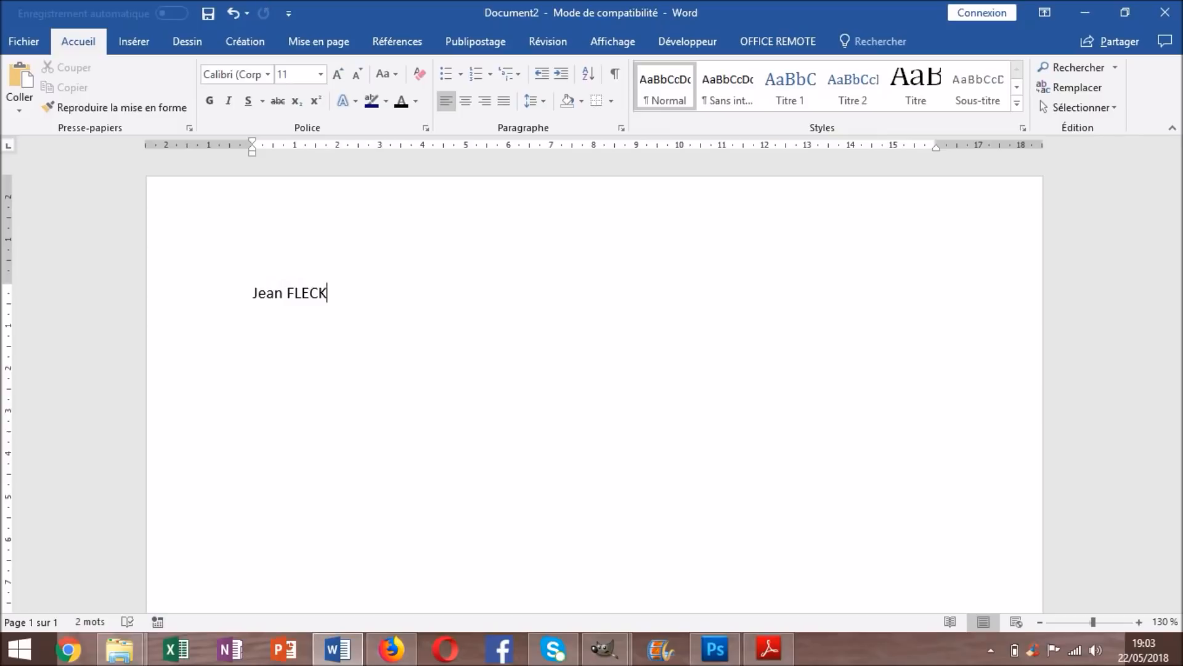
key("Return")
key("ctrl+z")
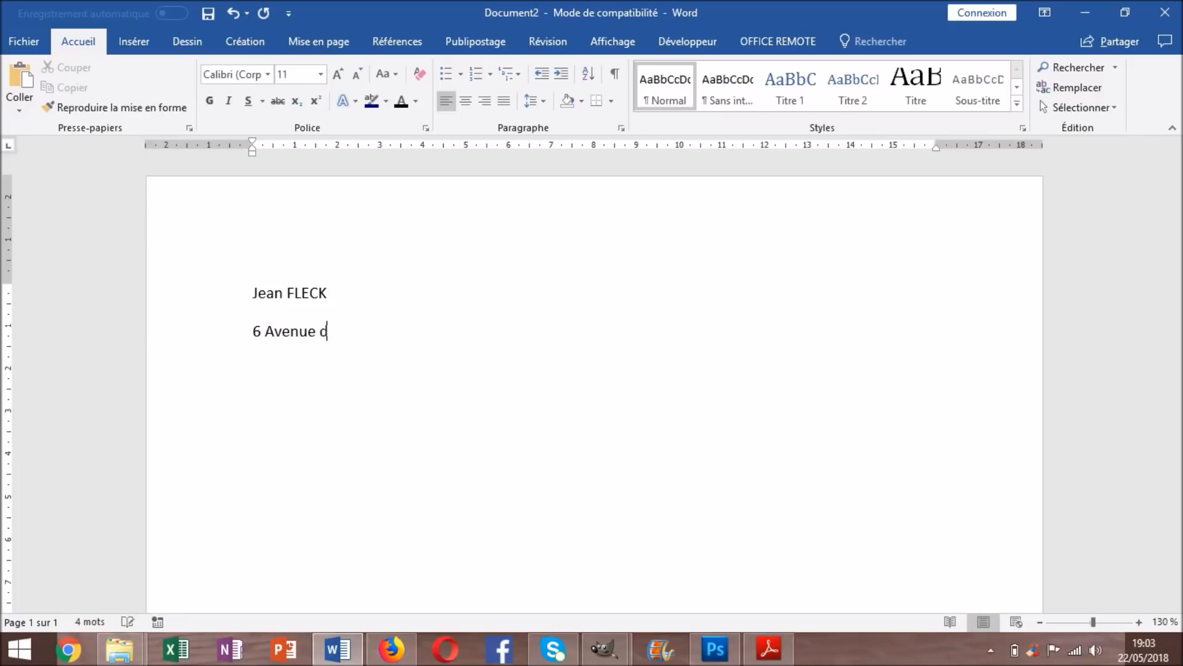
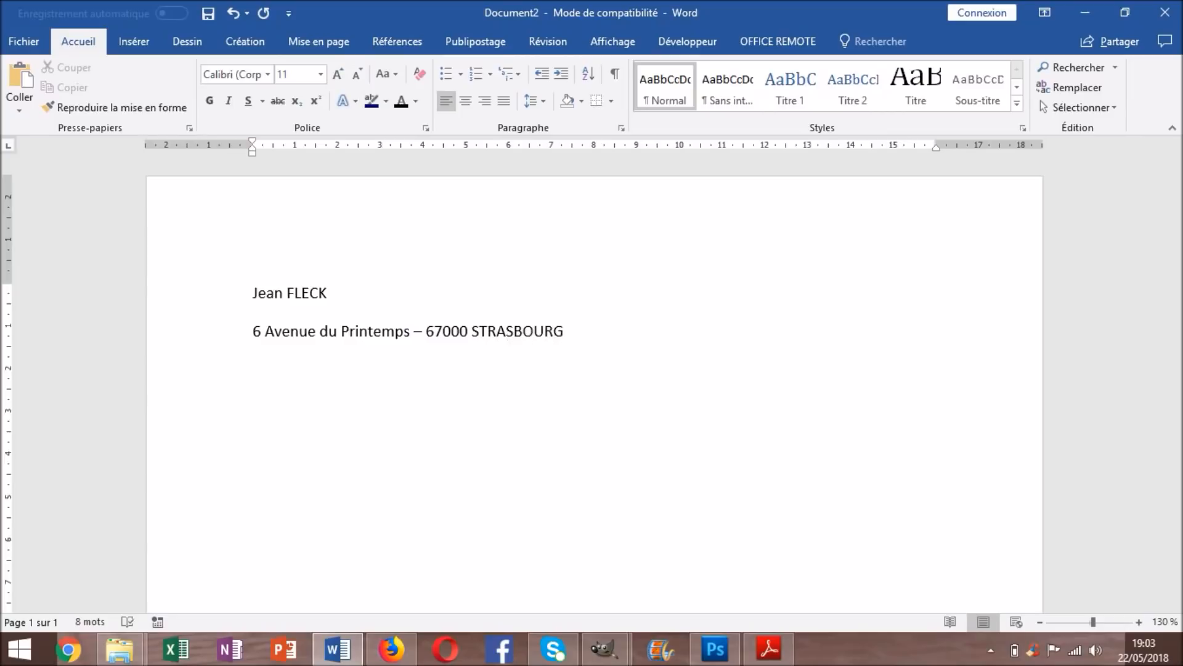
key("Return")
Open the Insert > Symbol > More Symbols dialog and switch its font to Wingdings
left_click(133, 42)
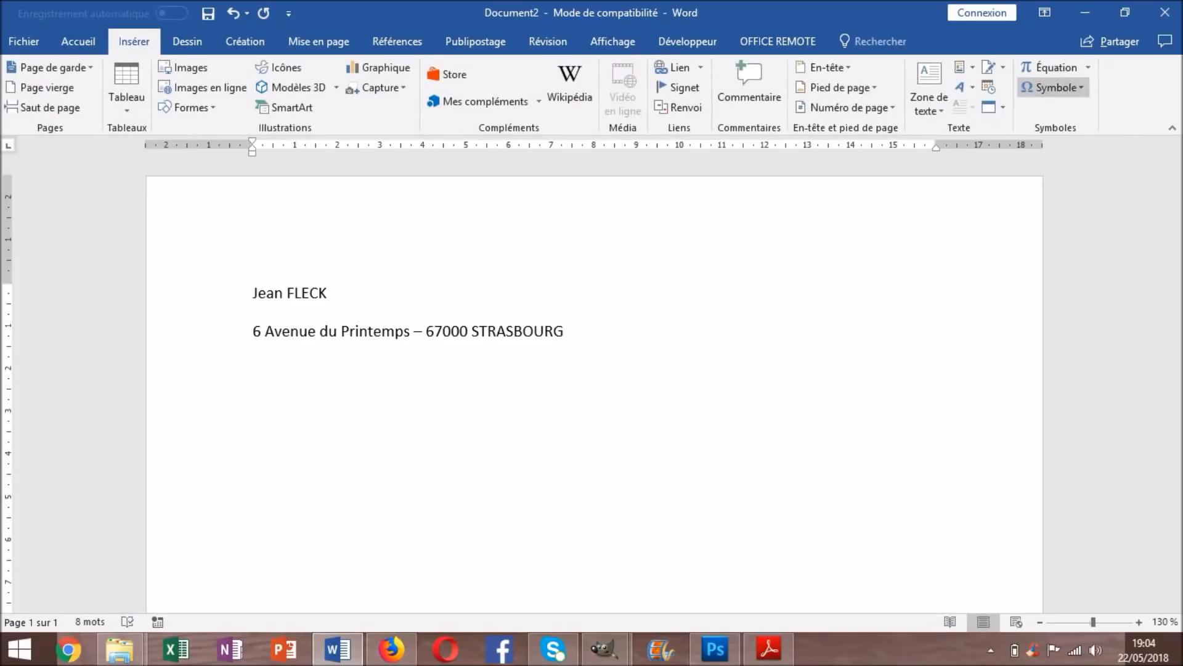
left_click(1053, 87)
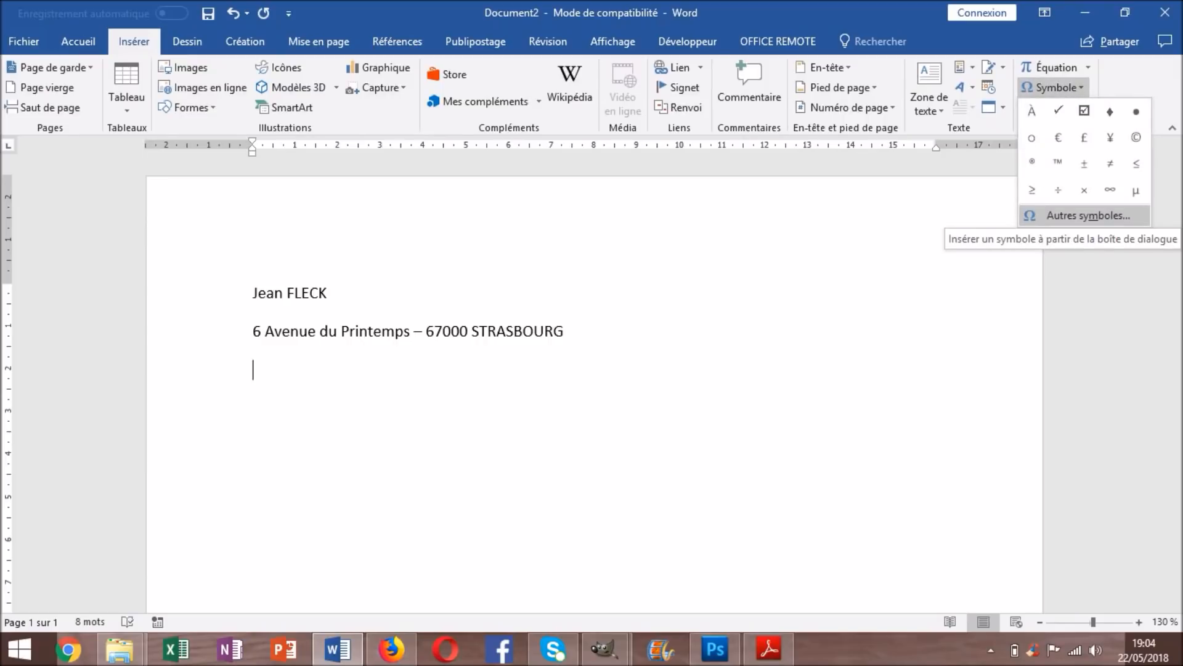
left_click(1089, 216)
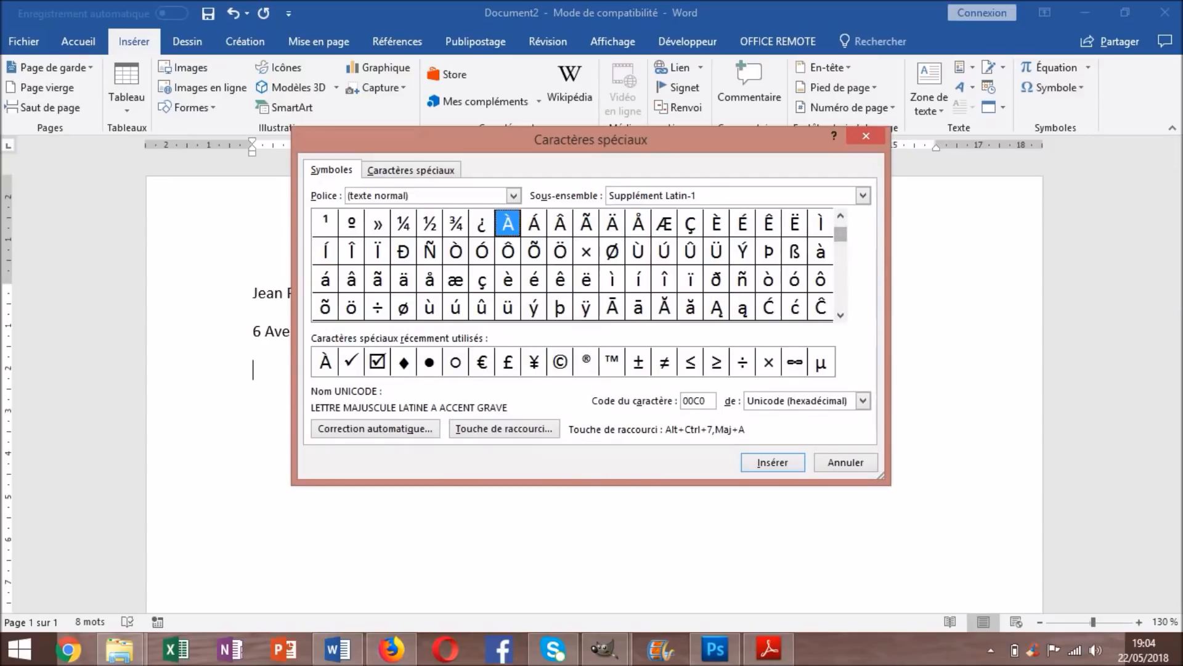
left_click_drag(841, 234, 840, 257)
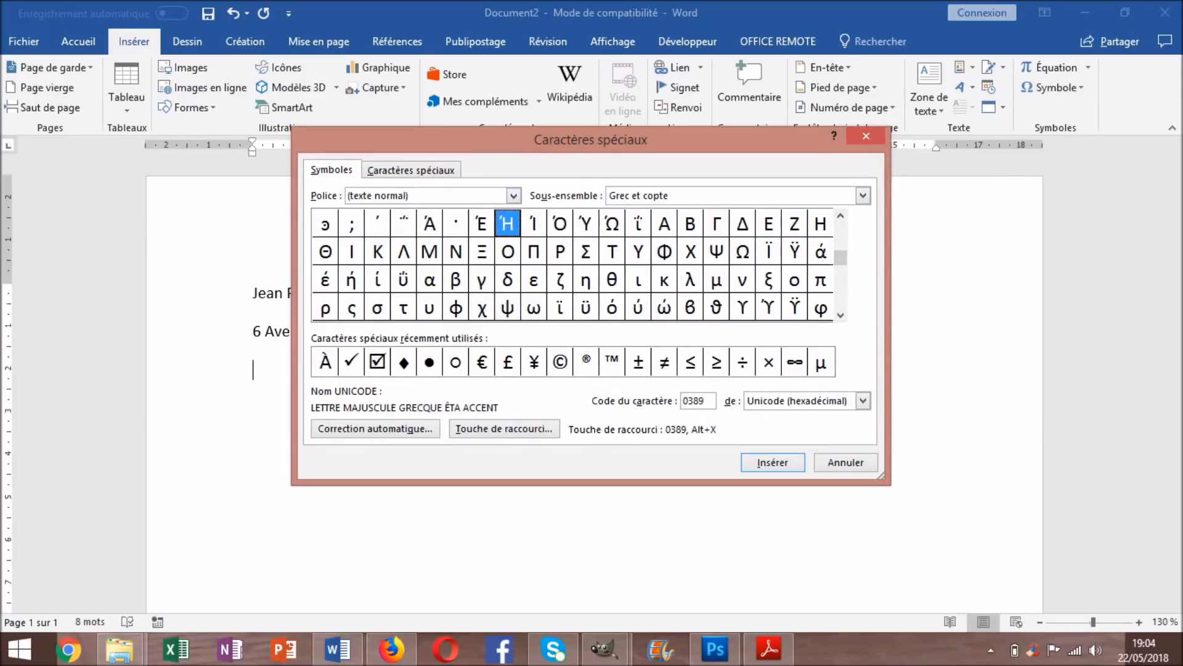
left_click(513, 196)
left_click_drag(514, 228, 513, 262)
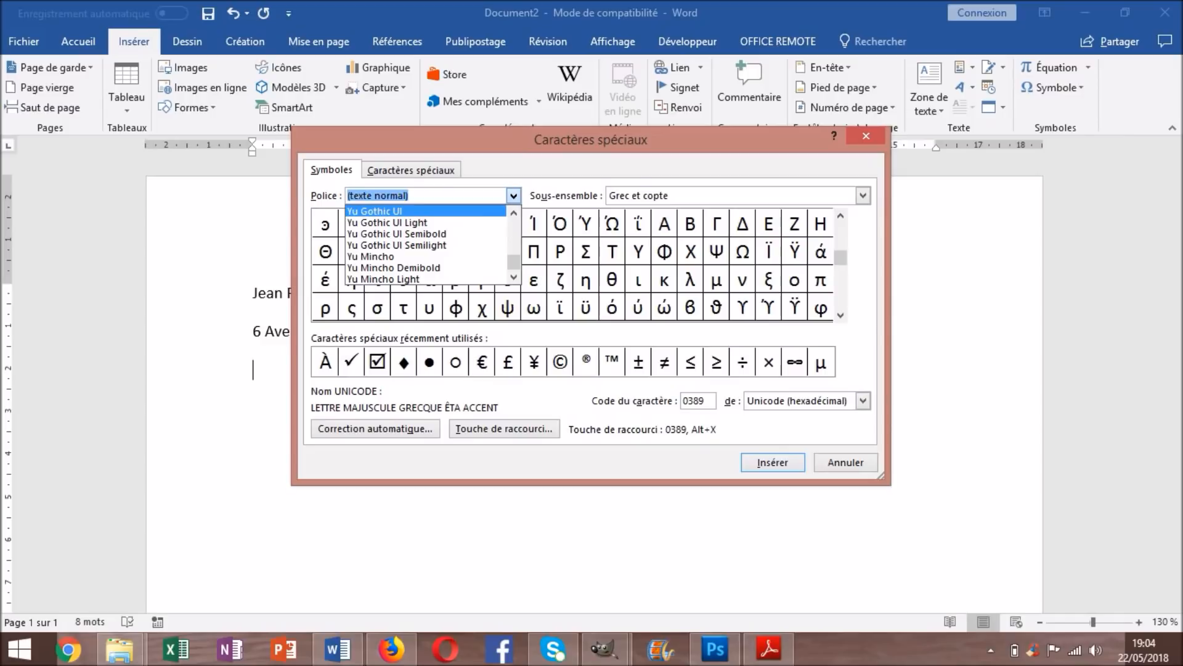
left_click(513, 195)
left_click(514, 195)
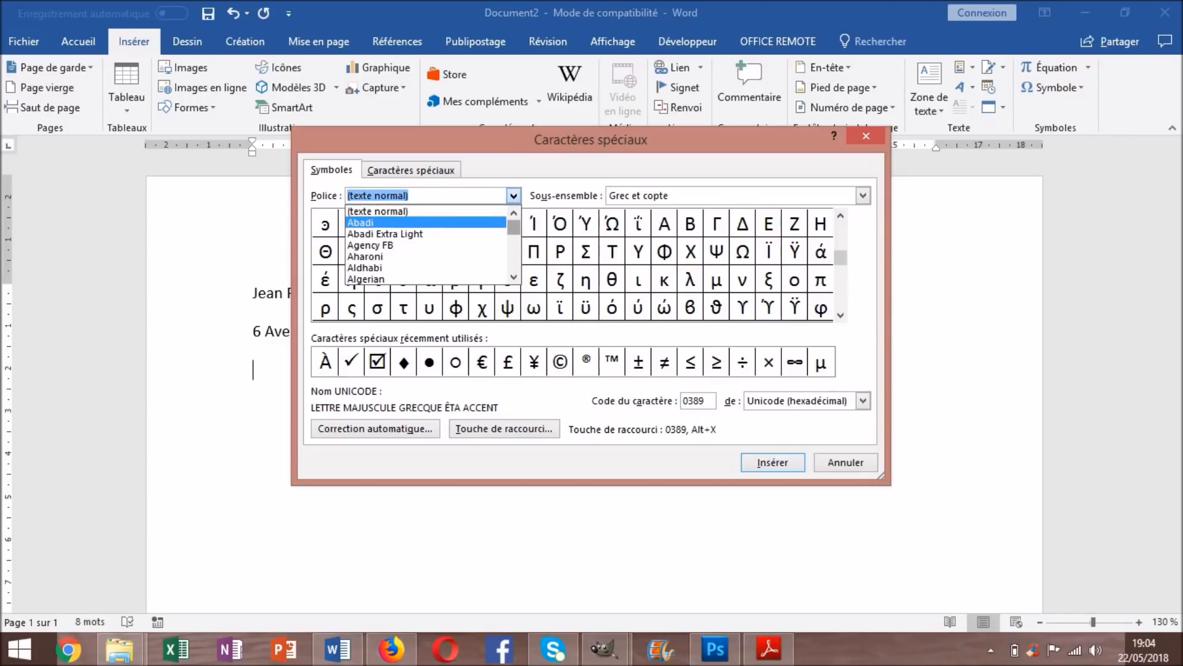
type("w")
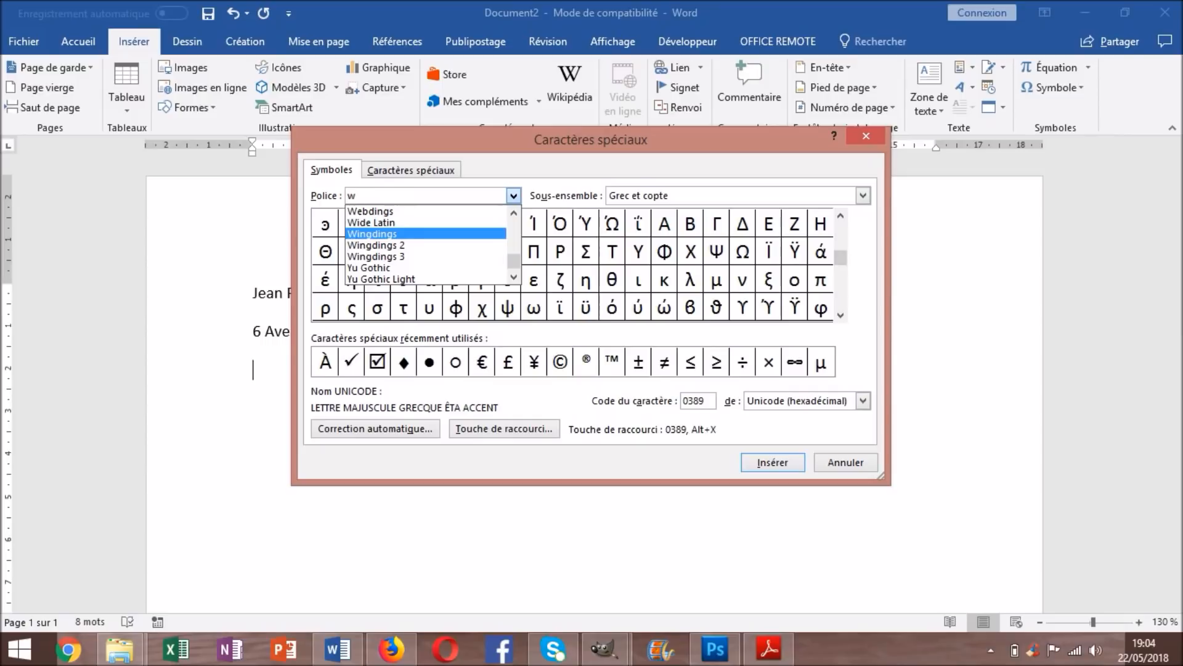
key("Return")
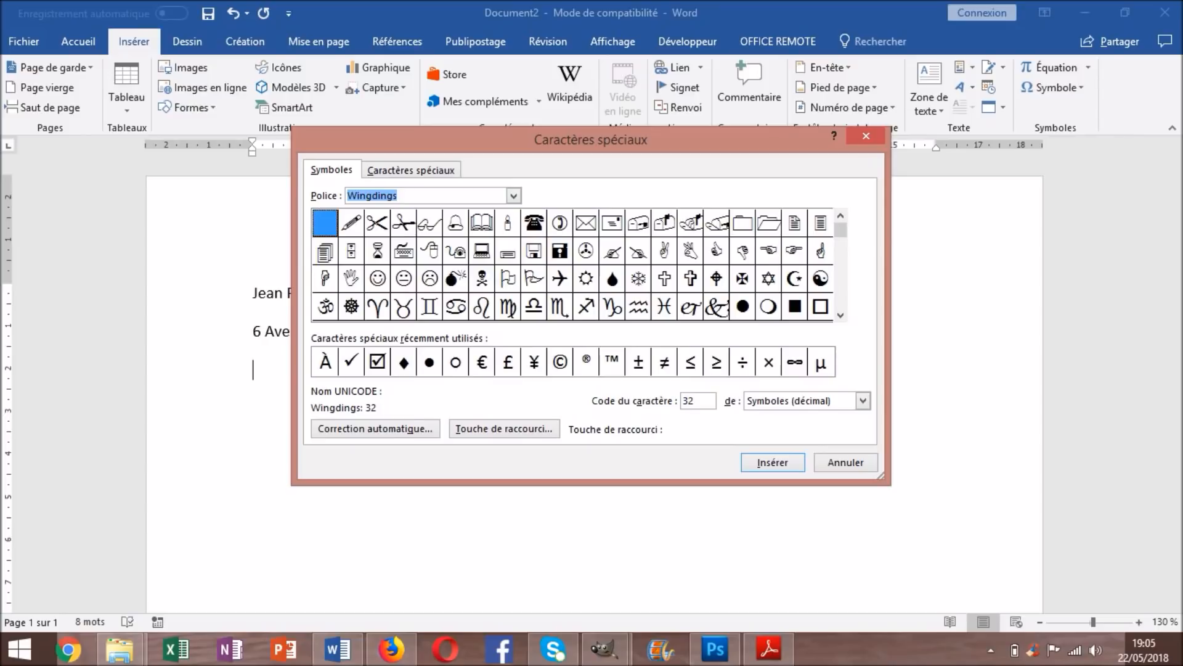
Insert the Wingdings telephone and envelope symbols, then close the dialog
left_click(533, 223)
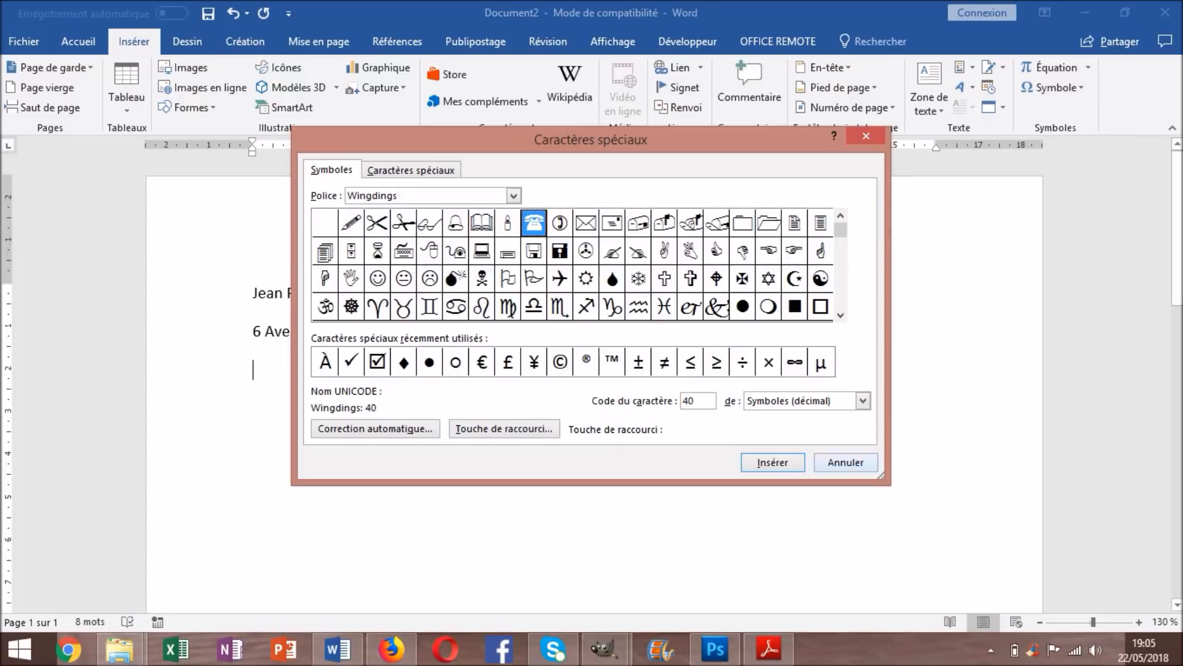
left_click(773, 462)
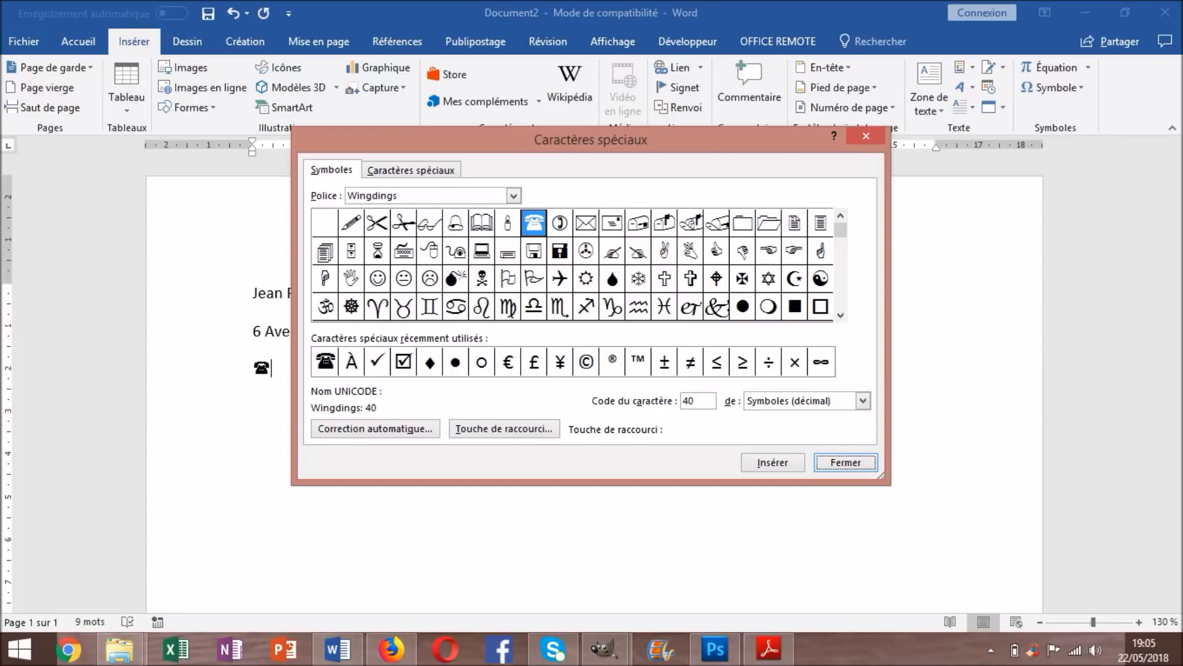
left_click(586, 223)
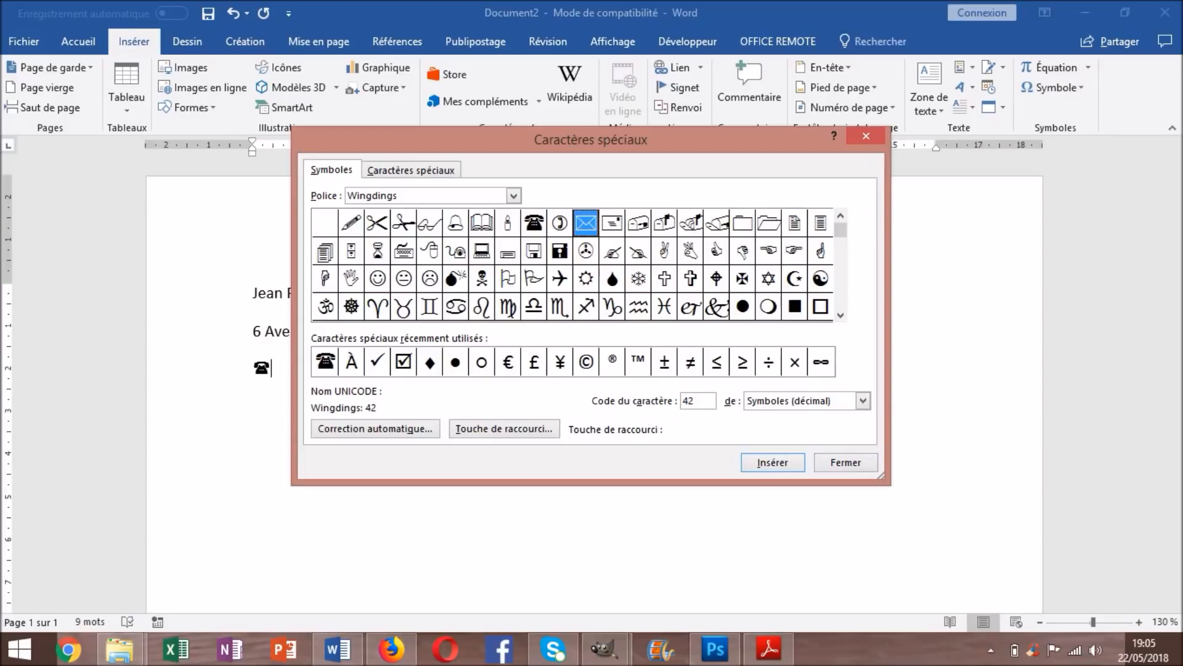
key("Return")
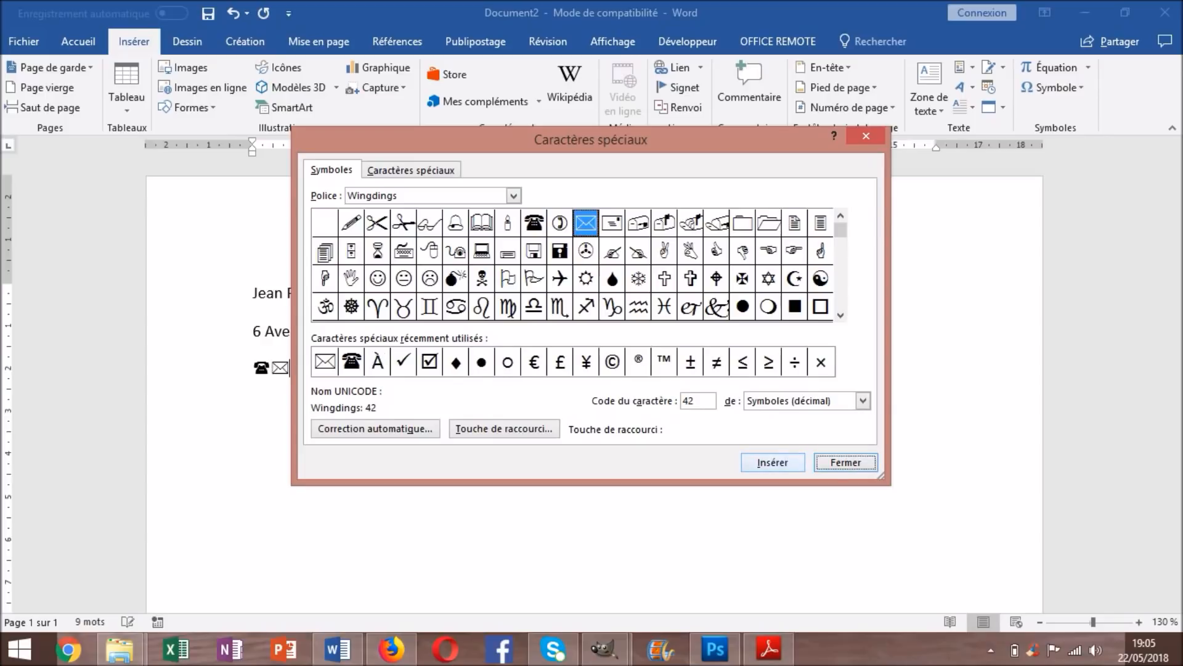
key("Return")
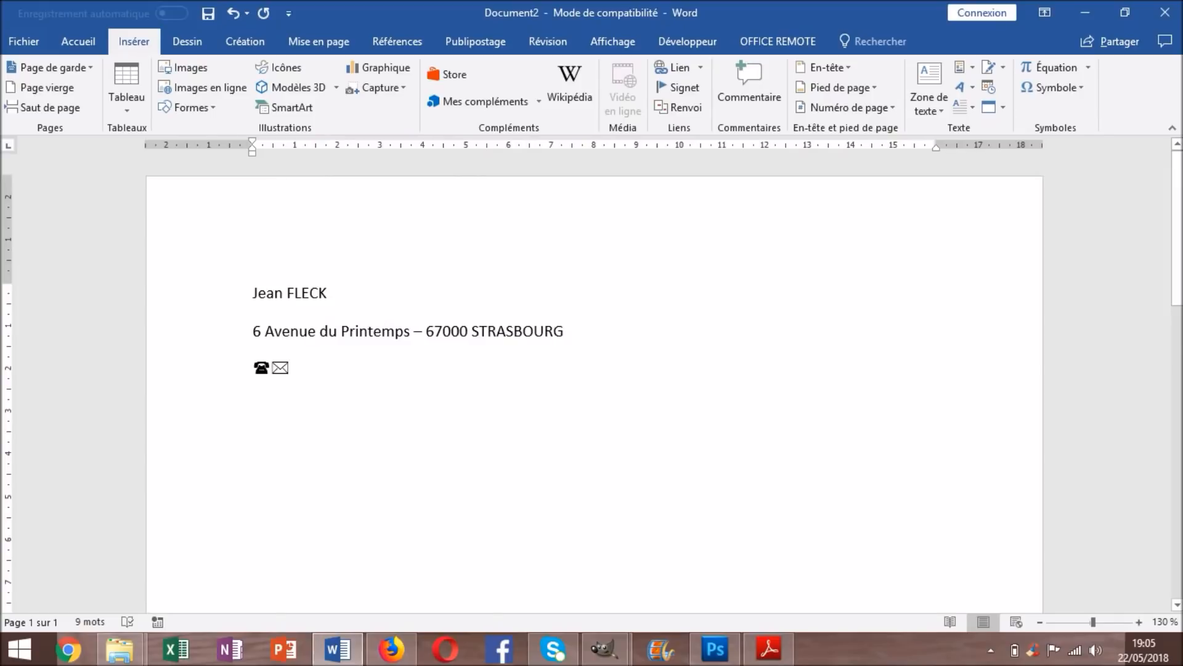
Enter the phone number after the telephone symbol and move the envelope onto its own line
type("06 ")
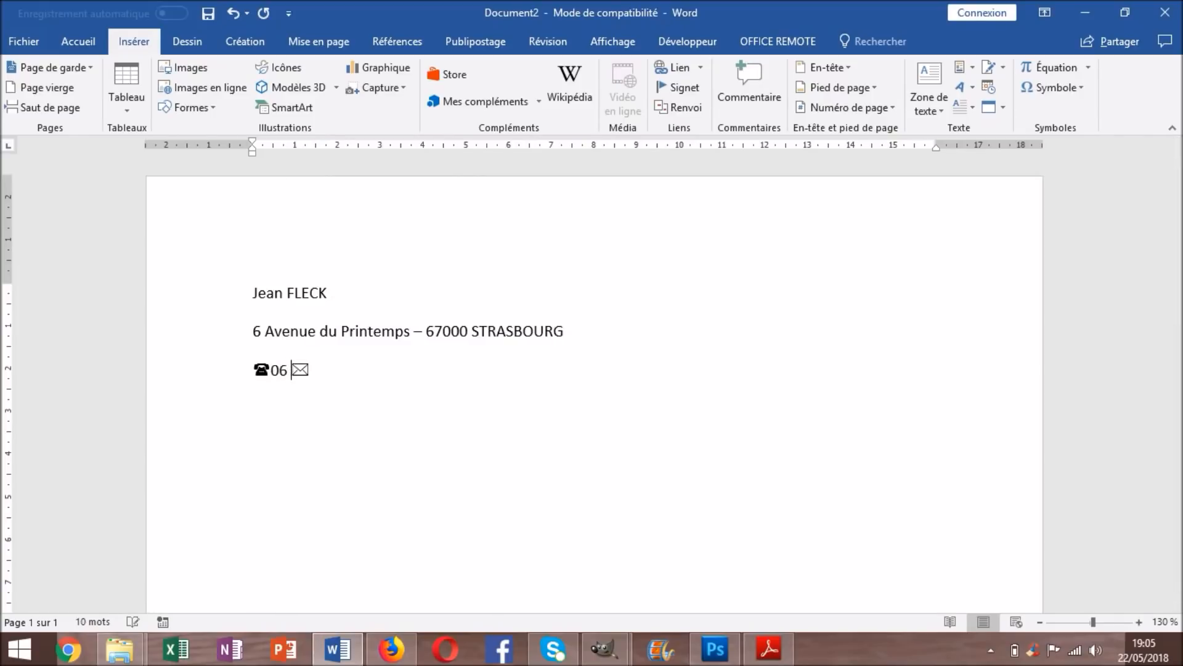
type("00 00 00 00")
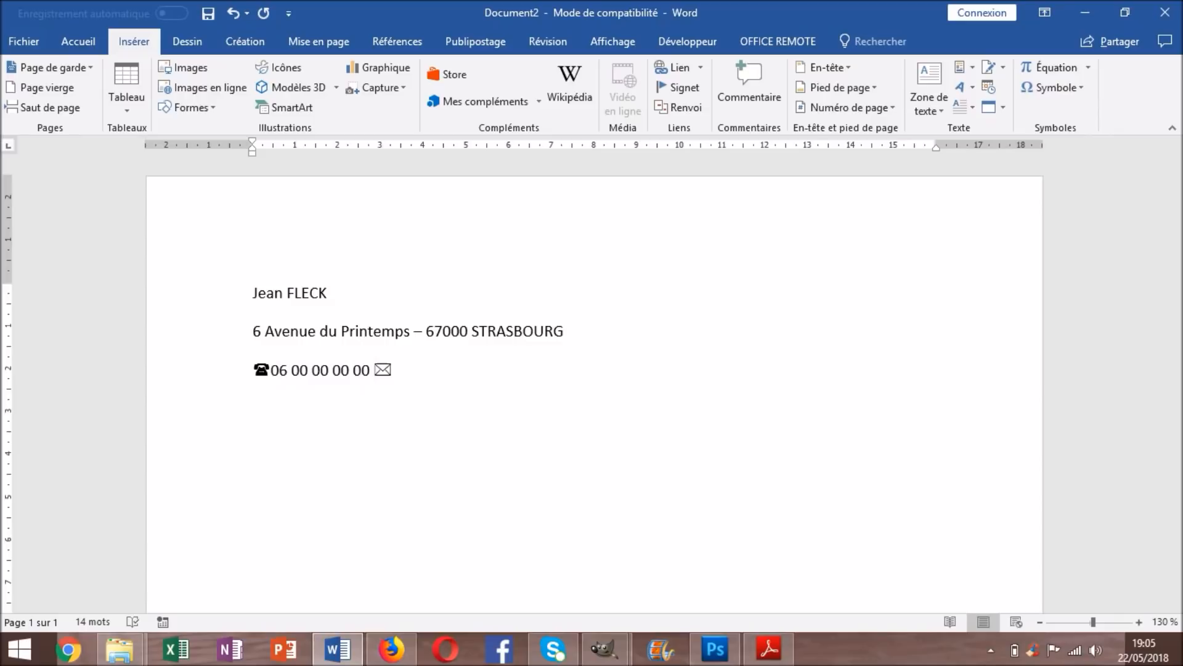
key("Return")
left_click(272, 407)
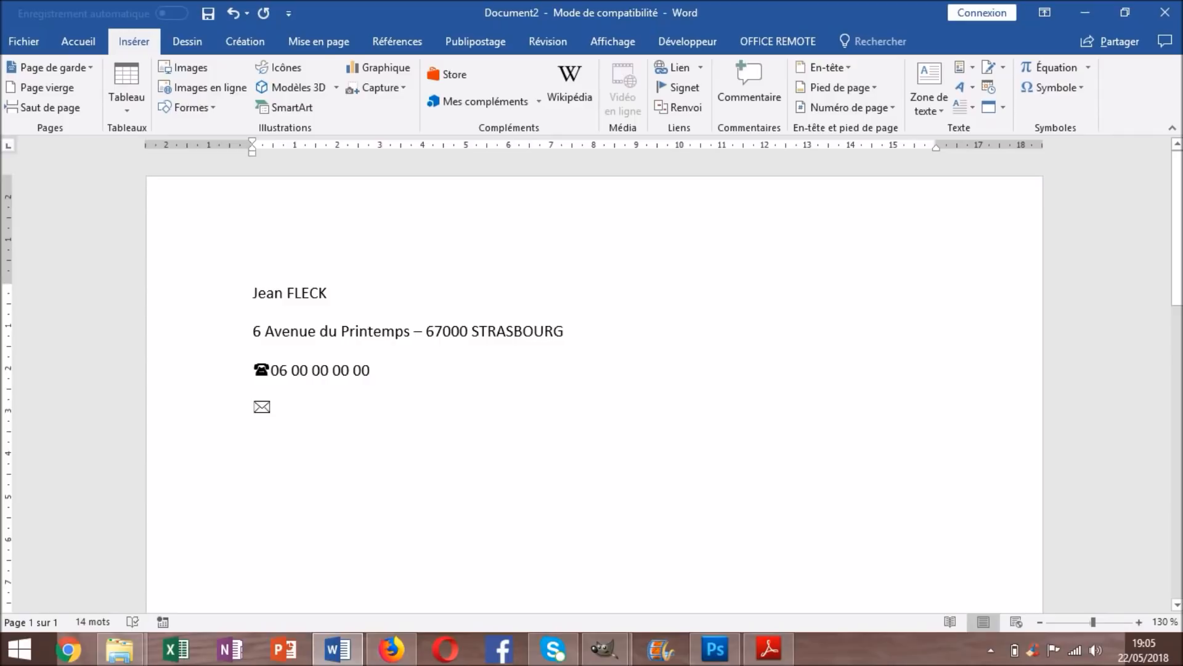
left_click(272, 370)
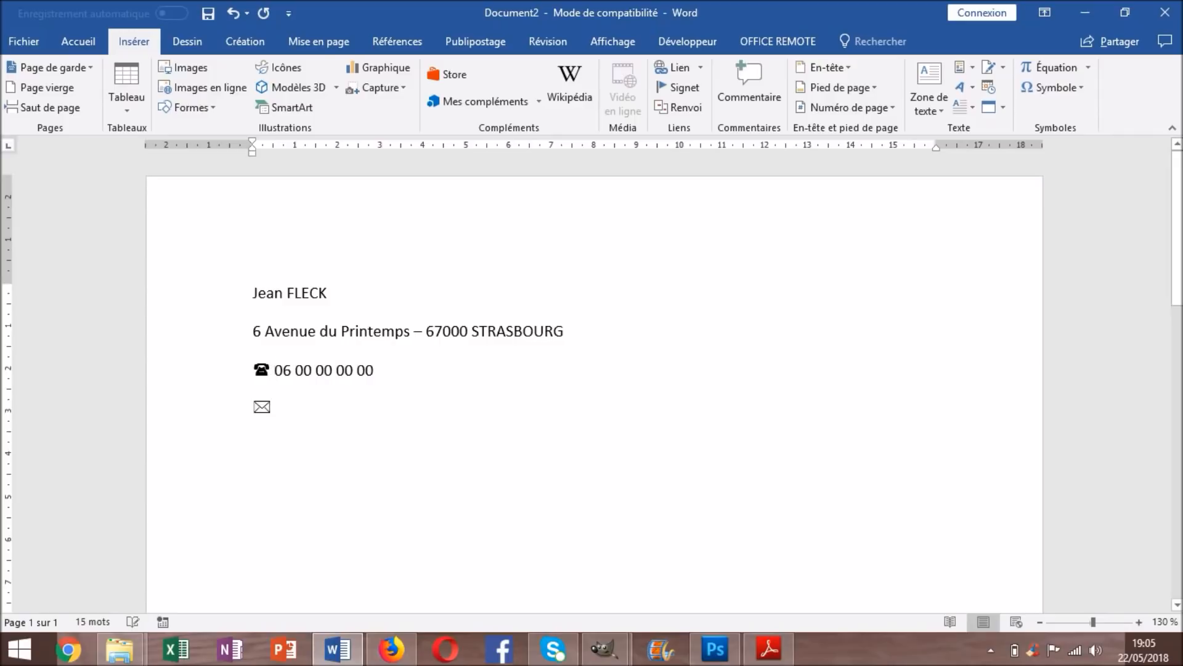
left_click(272, 407)
Type the candidate's e-mail address after the envelope so it becomes a hyperlink
type("prenom")
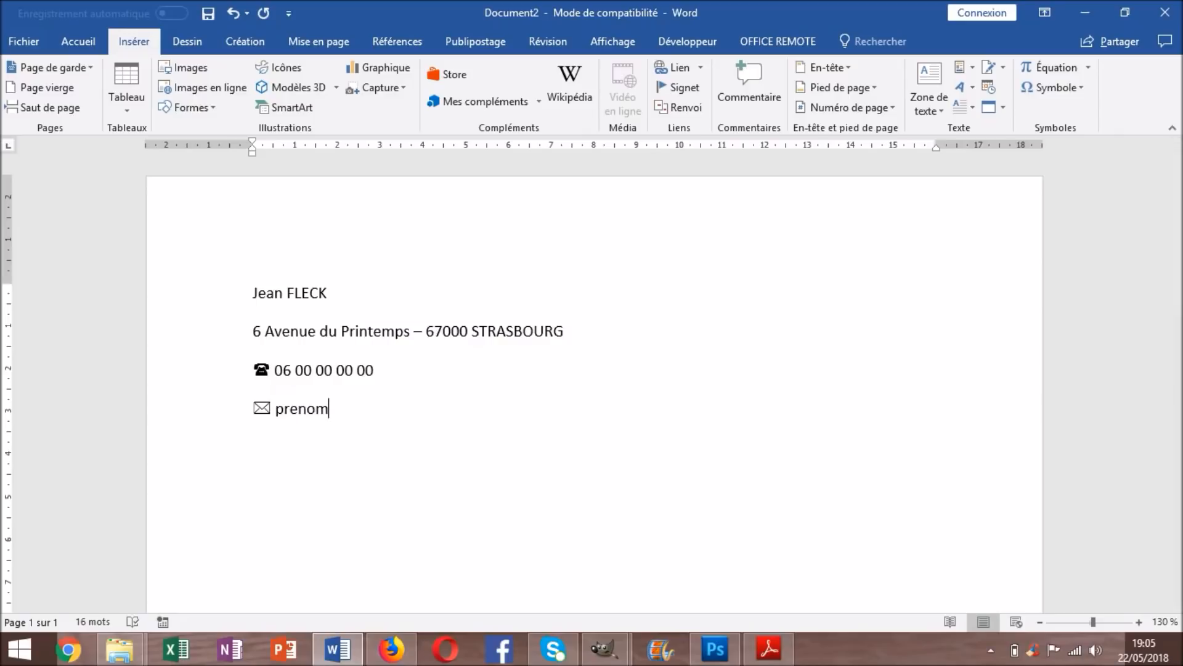
type(".nom@gm")
type("ail.com")
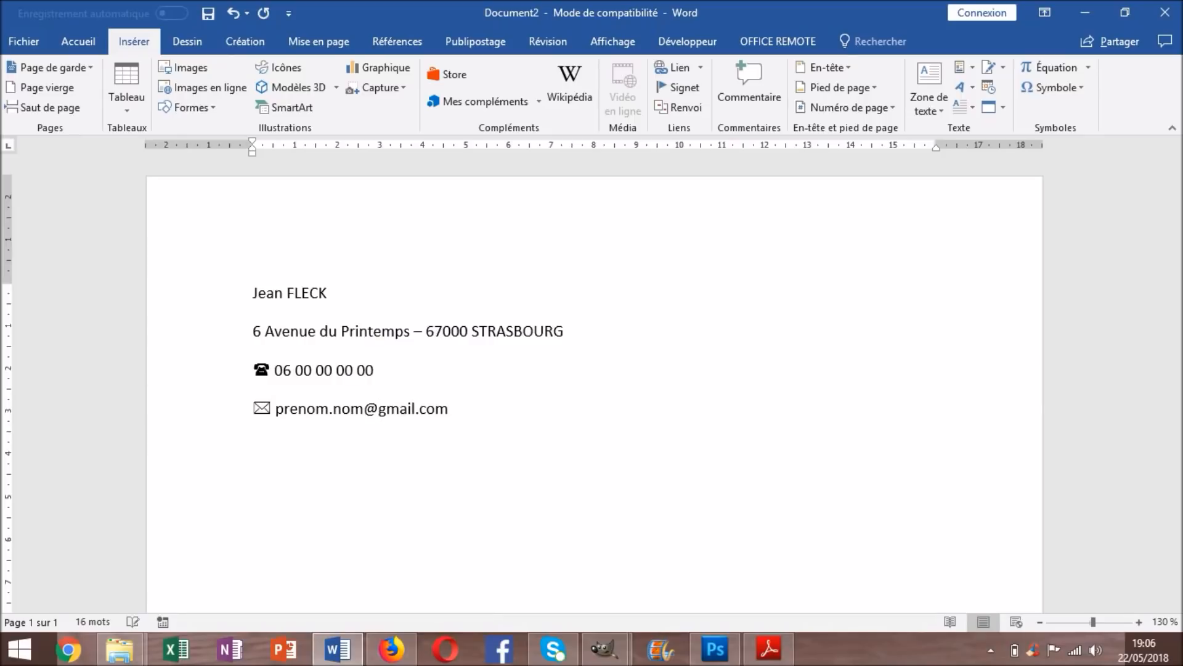
key("Return")
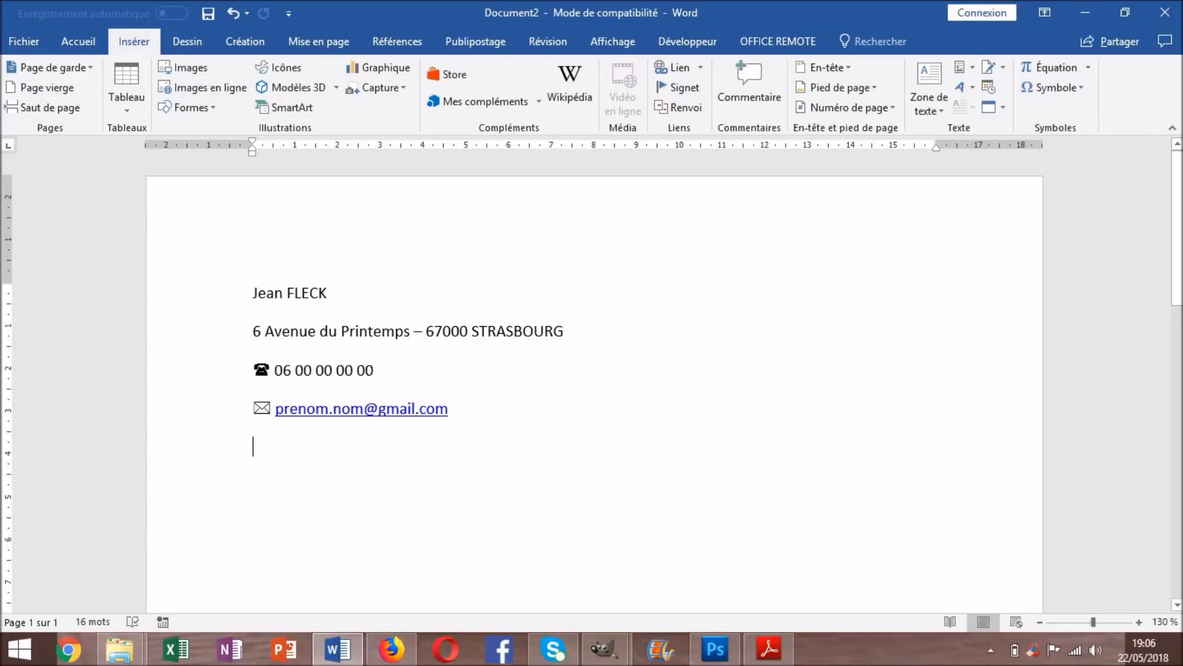
Select the four contact lines of the header
scroll(594, 394, "down", 2)
scroll(594, 394, "up", 1)
scroll(594, 394, "down", 5)
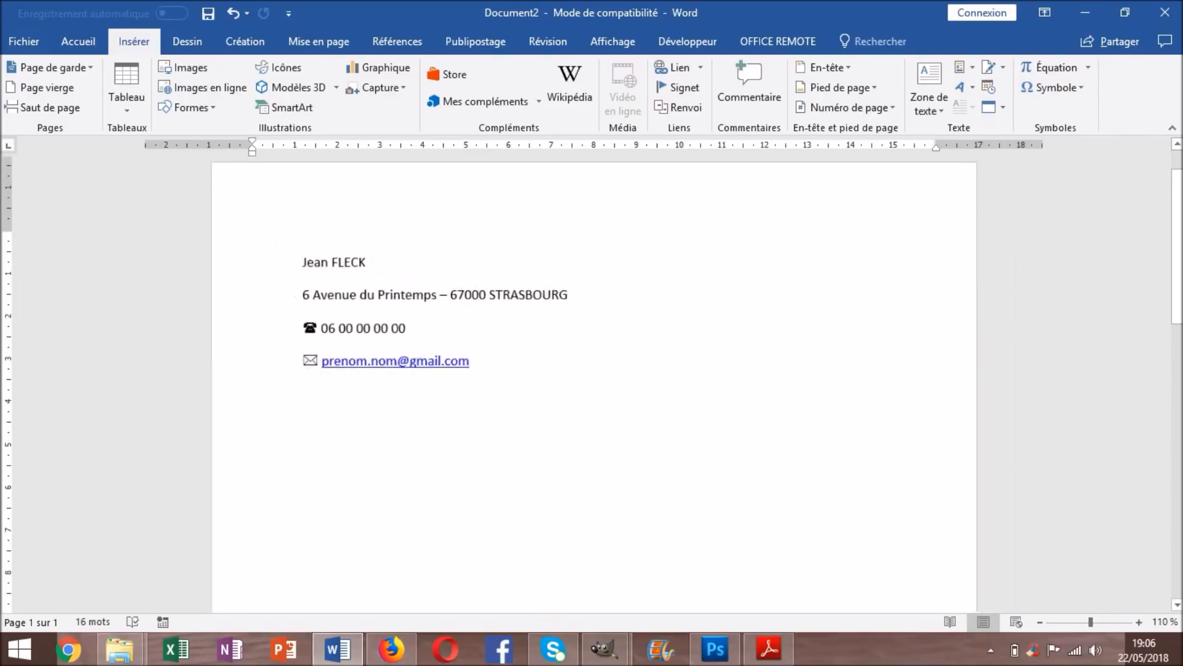
scroll(594, 395, "down", 2)
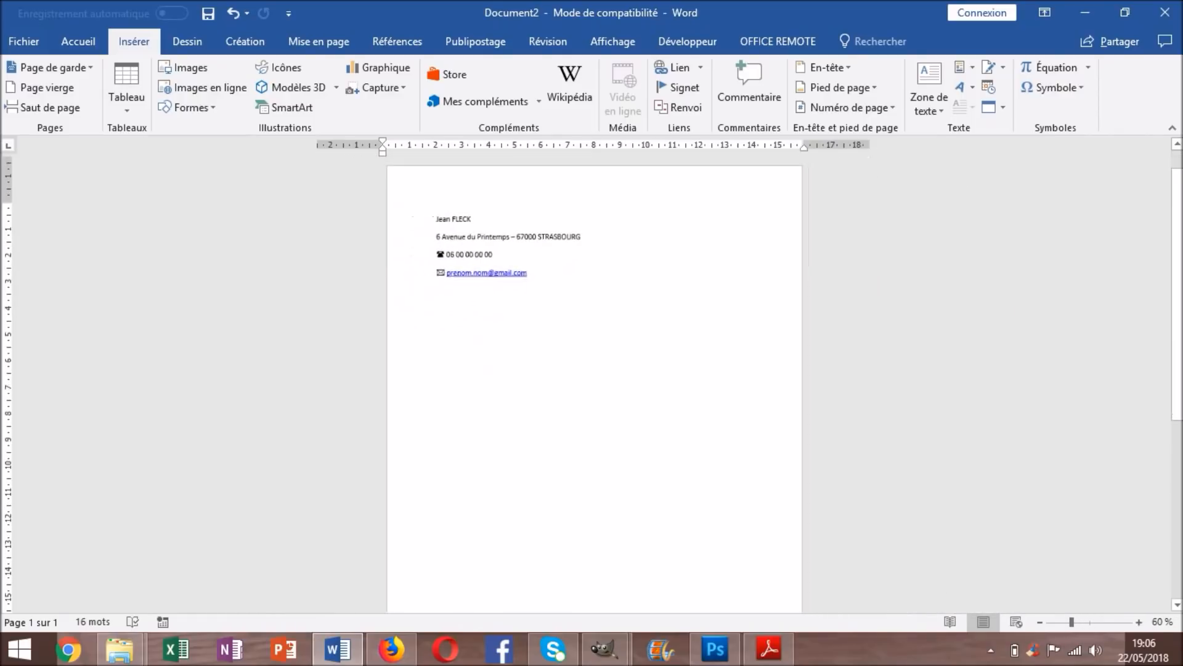
scroll(594, 395, "down", 3)
scroll(594, 395, "up", 3)
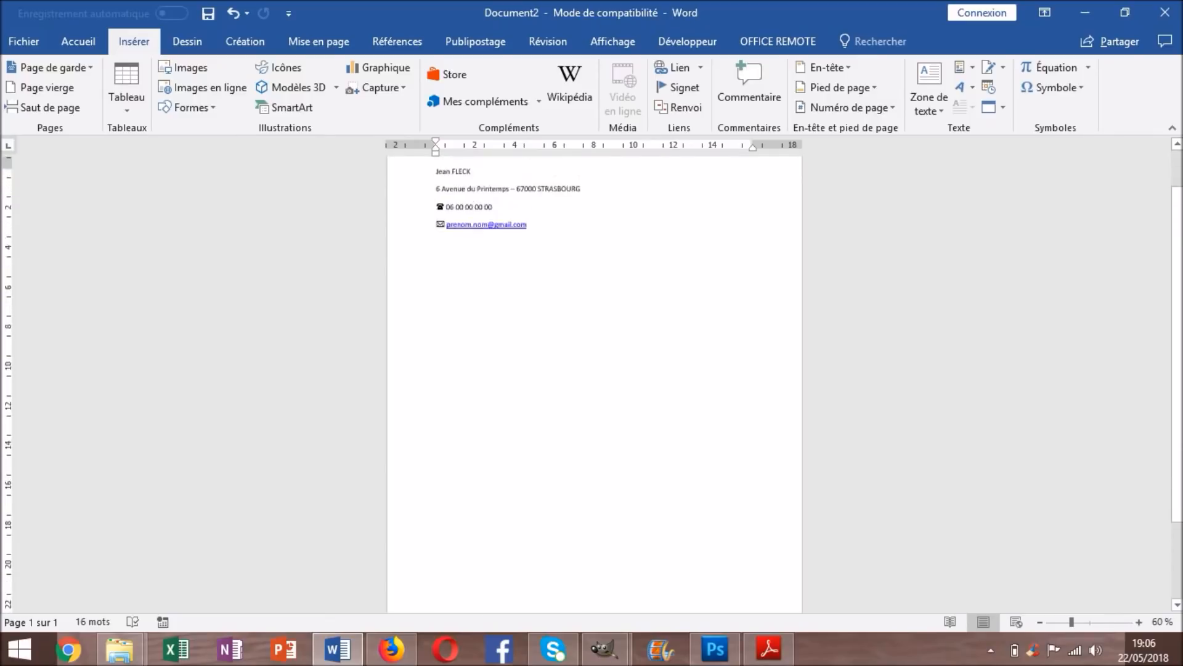
scroll(594, 395, "down", 1)
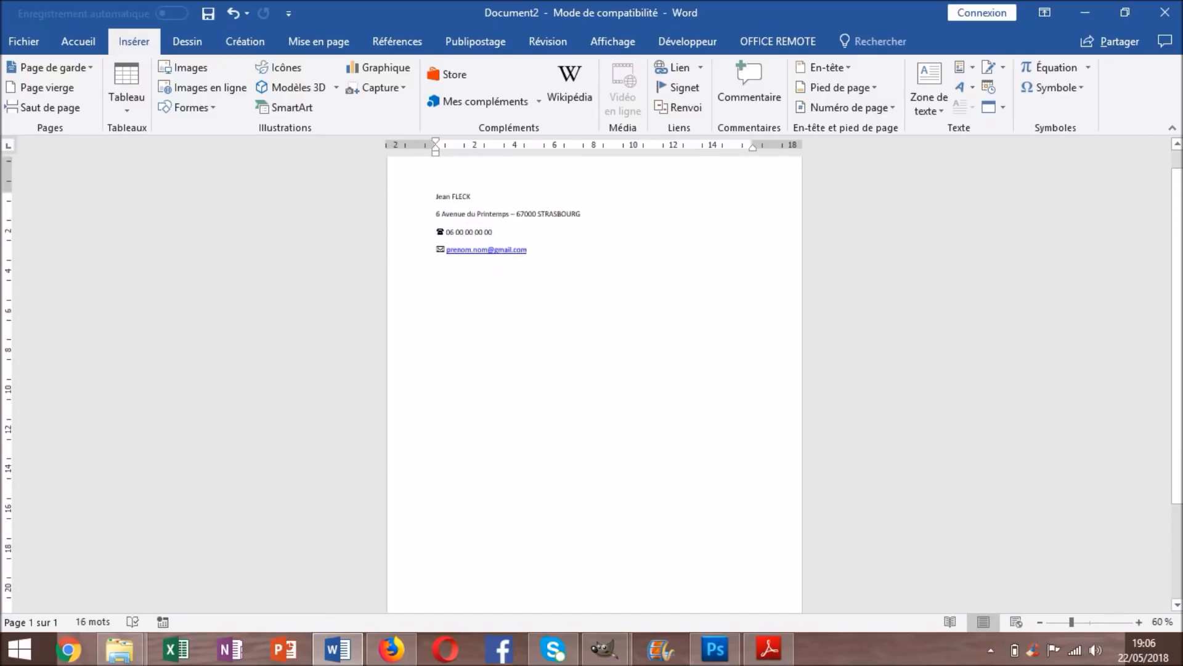
scroll(594, 395, "down", 4)
scroll(594, 394, "up", 3)
scroll(594, 394, "up", 4)
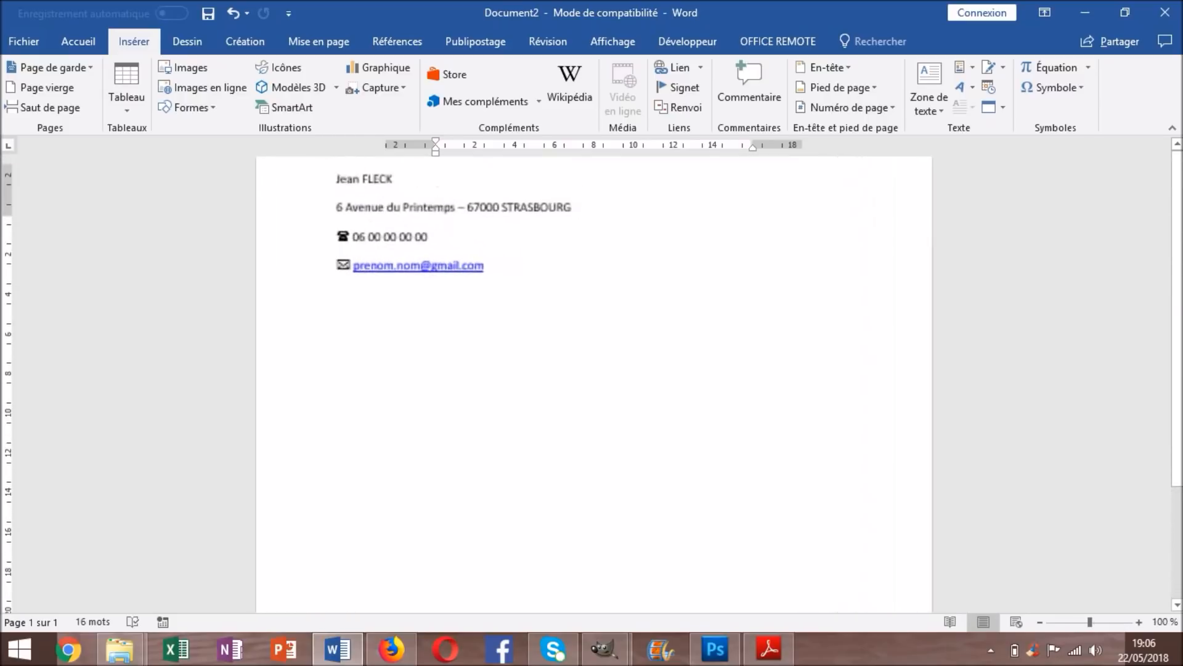
scroll(594, 394, "up", 2)
left_click_drag(490, 361, 332, 257)
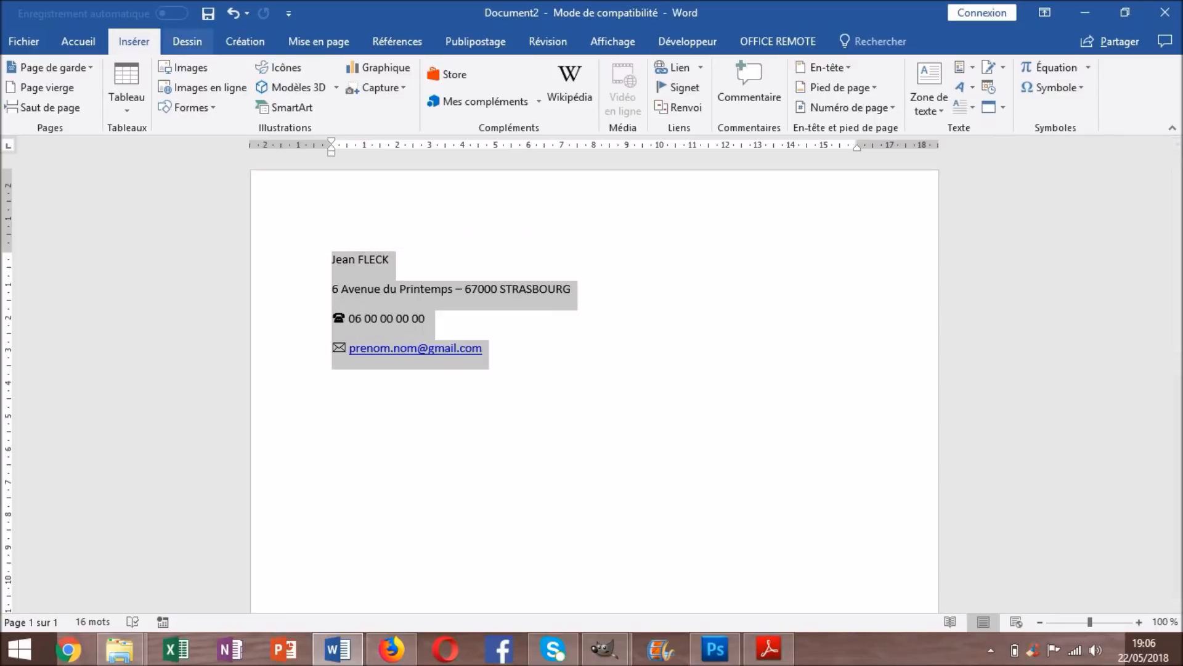
Lower the Space After of the selected lines with the Layout spin arrows
left_click(319, 42)
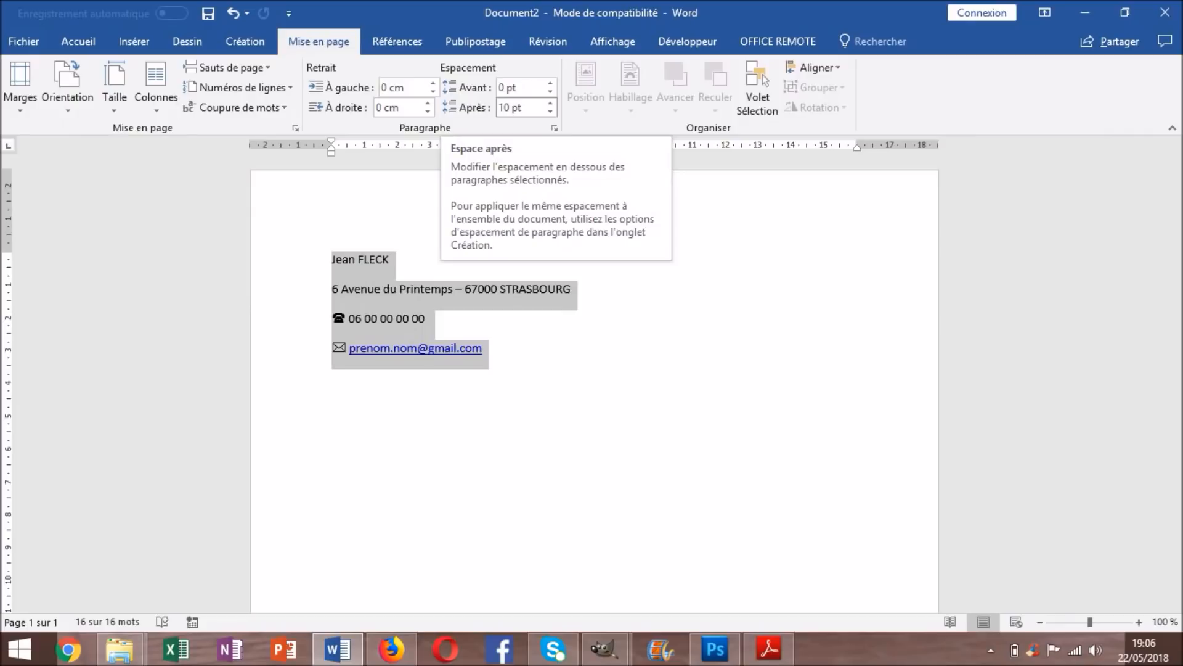
left_click(550, 112)
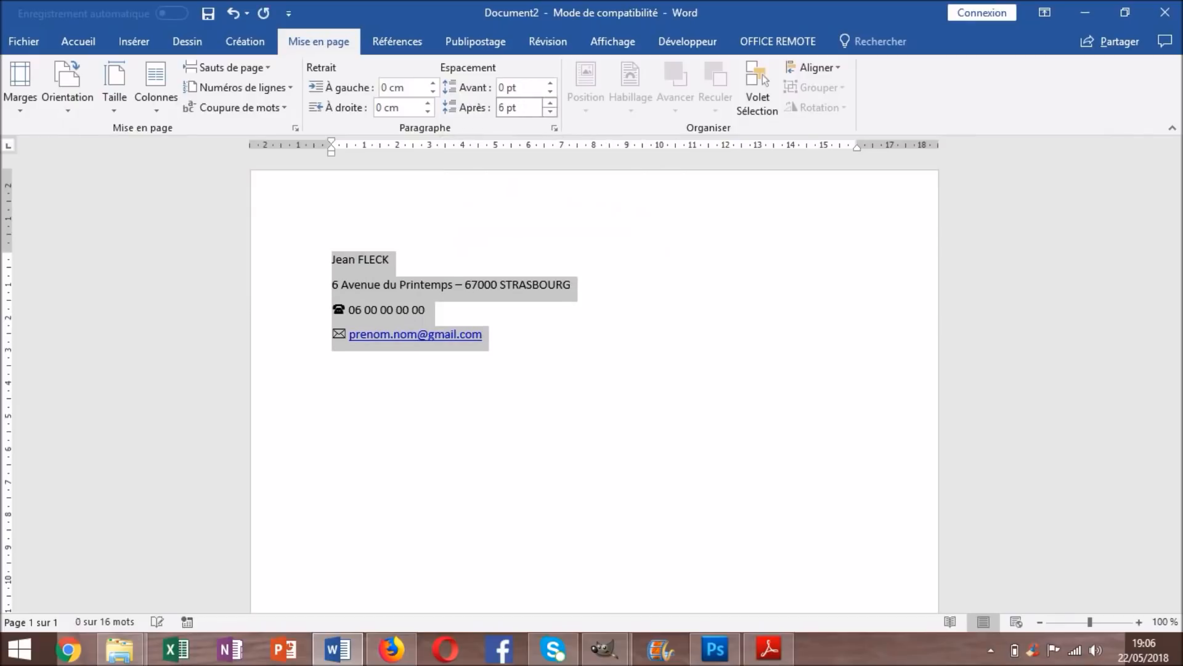
left_click(550, 112)
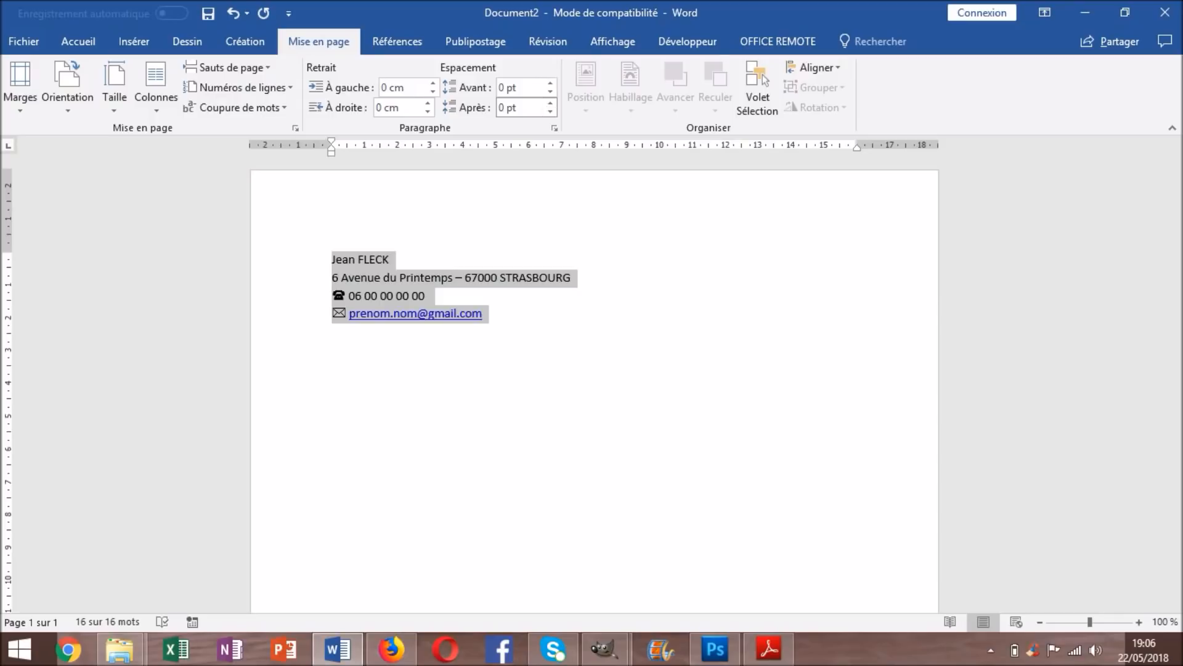
left_click(551, 102)
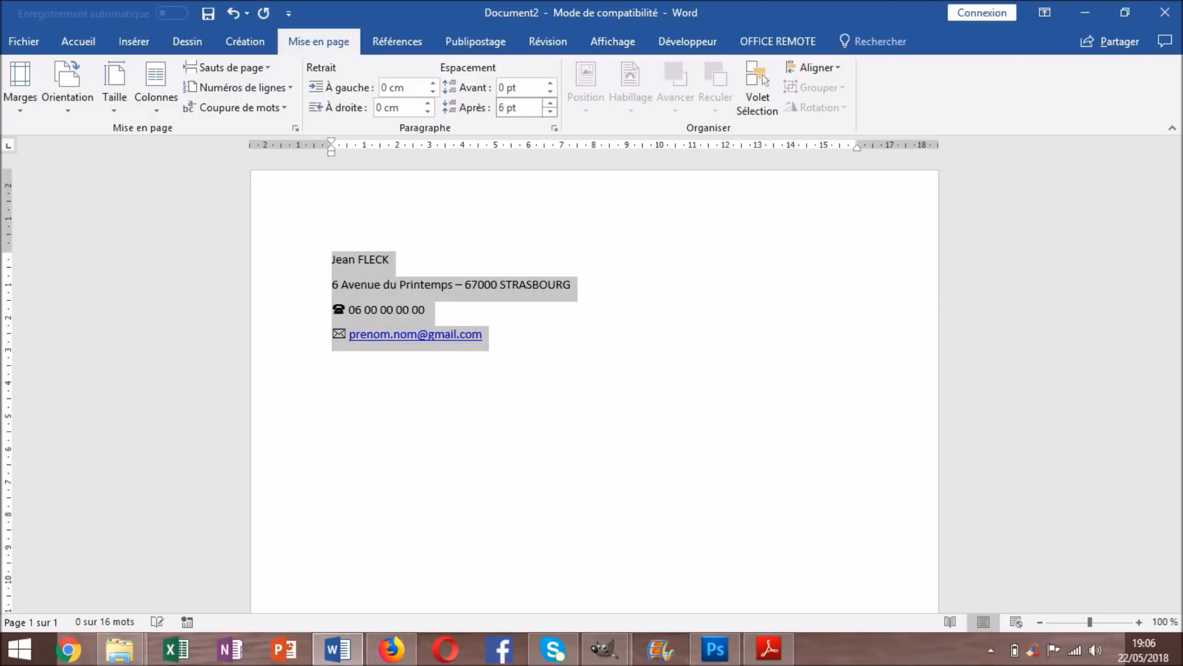
left_click(520, 108)
Set the contact lines' Space After to 3 pt and type '20 ans' after the name
type("3")
key("Return")
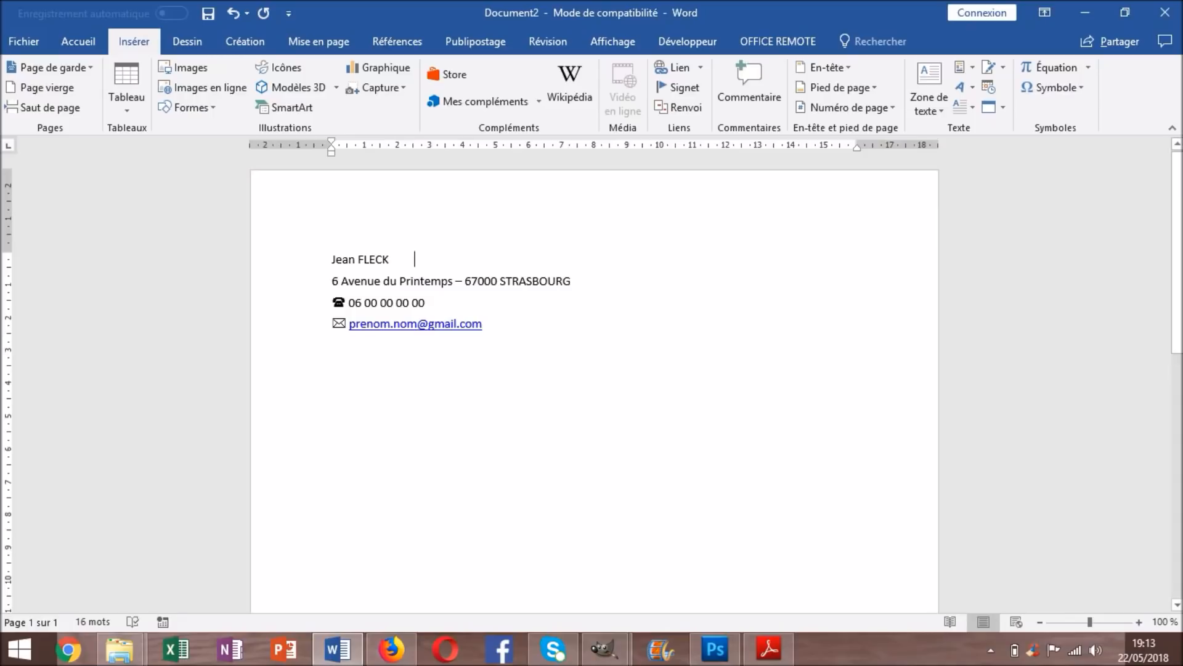
type("20 ans")
left_click_drag(449, 262, 415, 261)
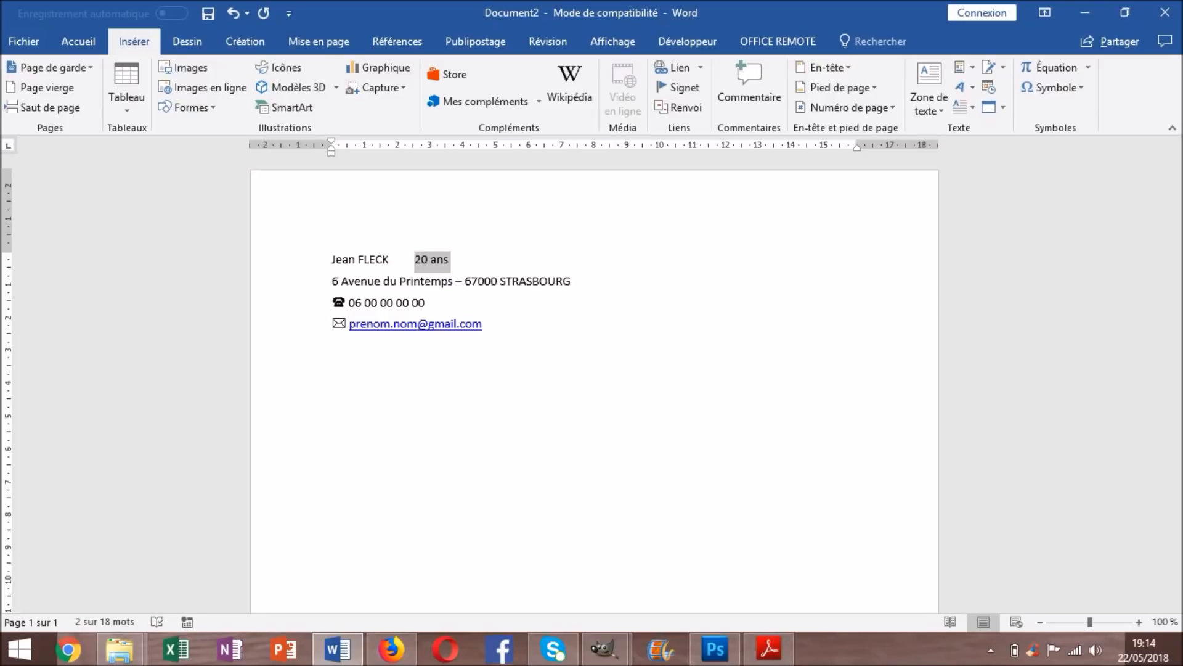
Add a ruler tab stop, drag it toward the right margin, and tab '20 ans' out to it
double_click(595, 142)
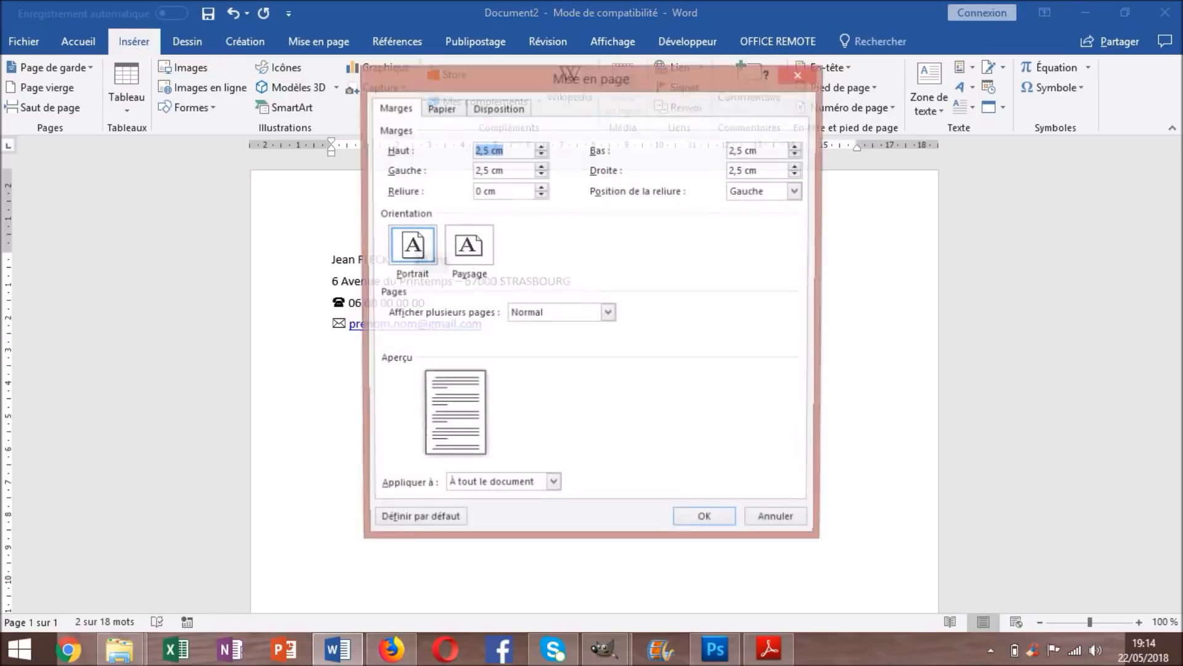
key("Escape")
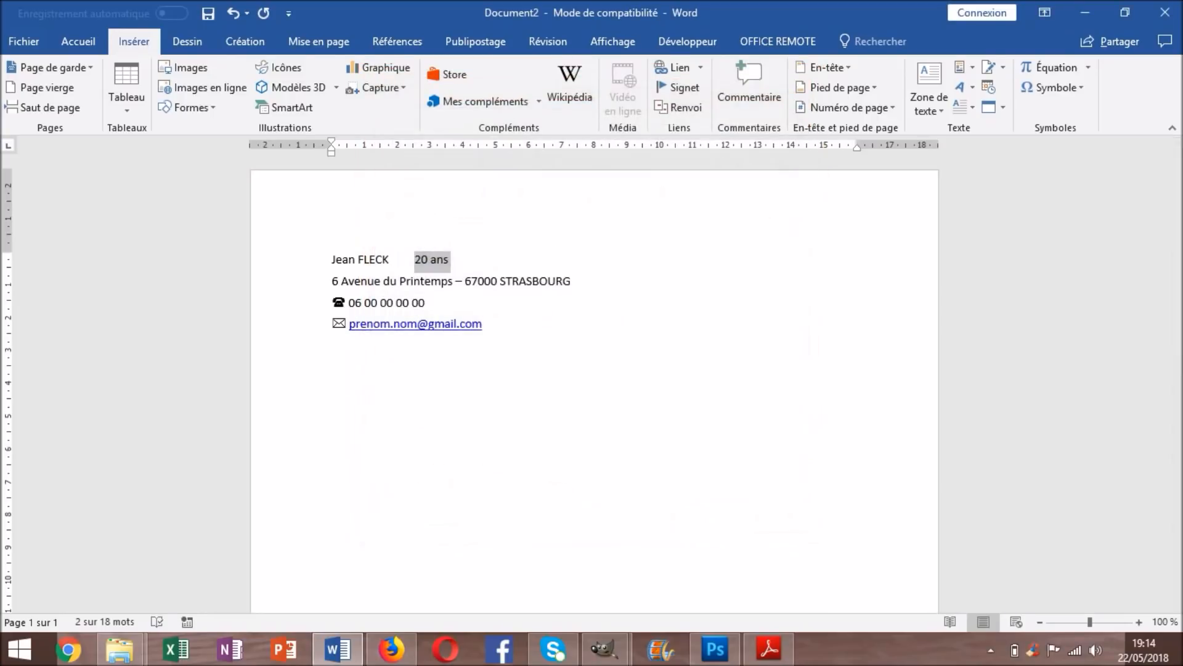
left_click(423, 147)
left_click(9, 145)
left_click(9, 145)
left_click(8, 145)
left_click(8, 145)
left_click_drag(424, 146, 716, 147)
left_click(415, 259)
key("Tab")
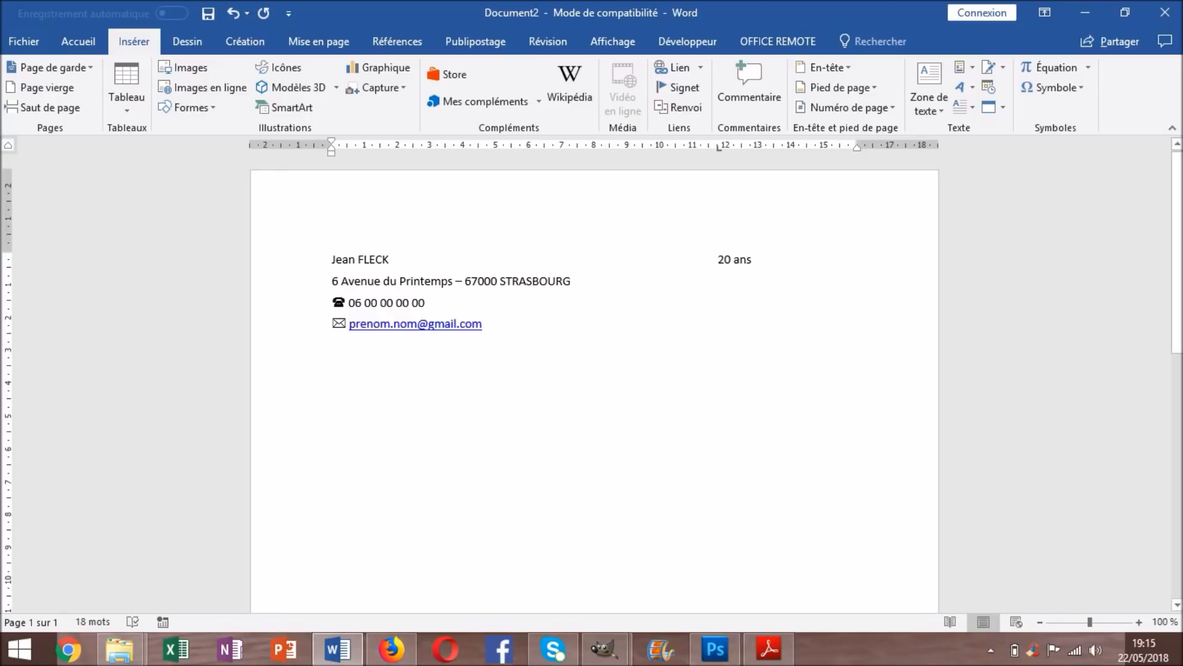
Undo the previous tab so '20 ans' returns beside the name
left_click_drag(718, 259, 755, 260)
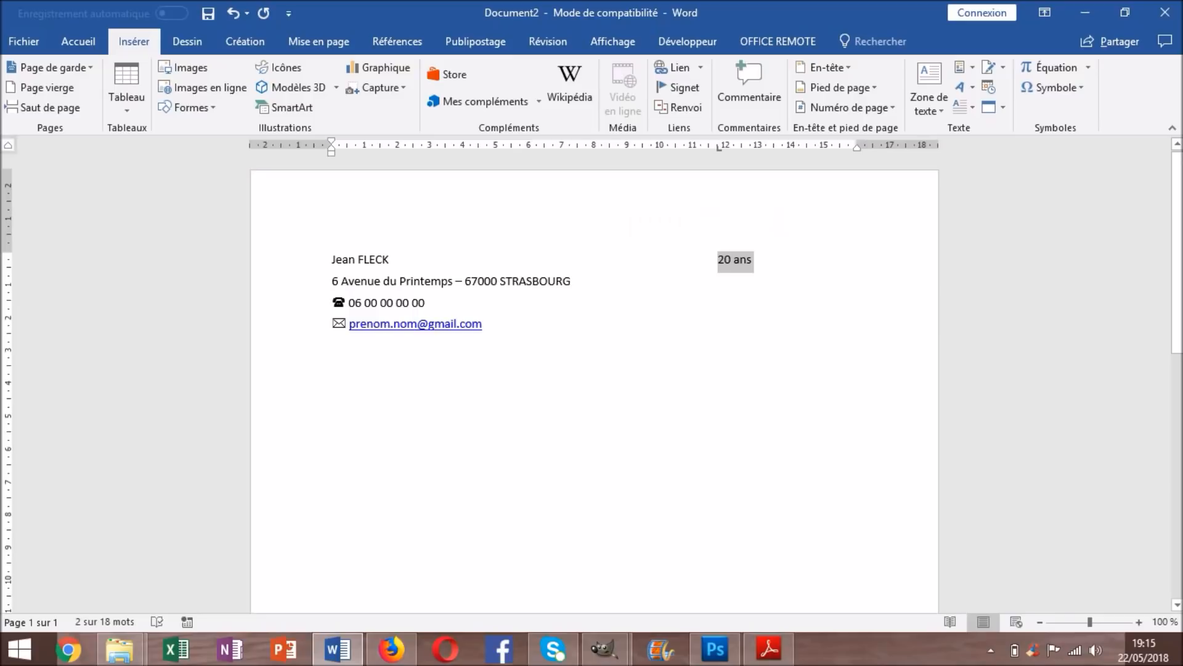
key("ctrl+z")
key("ctrl+z")
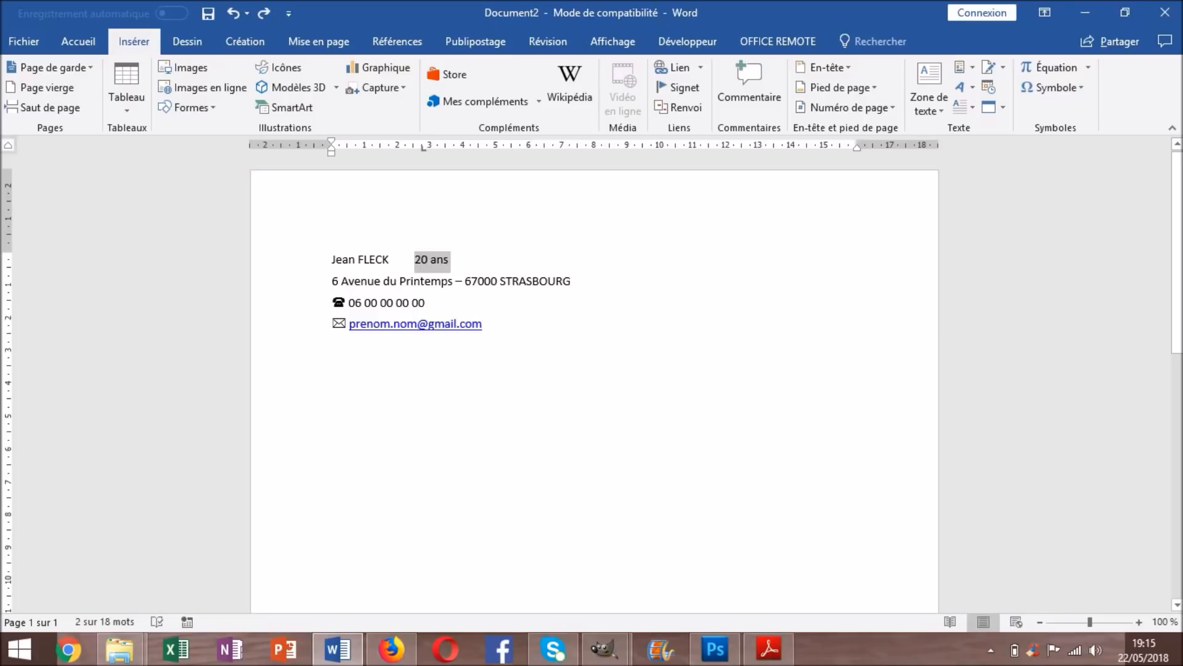
left_click_drag(453, 259, 415, 260)
left_click(455, 259)
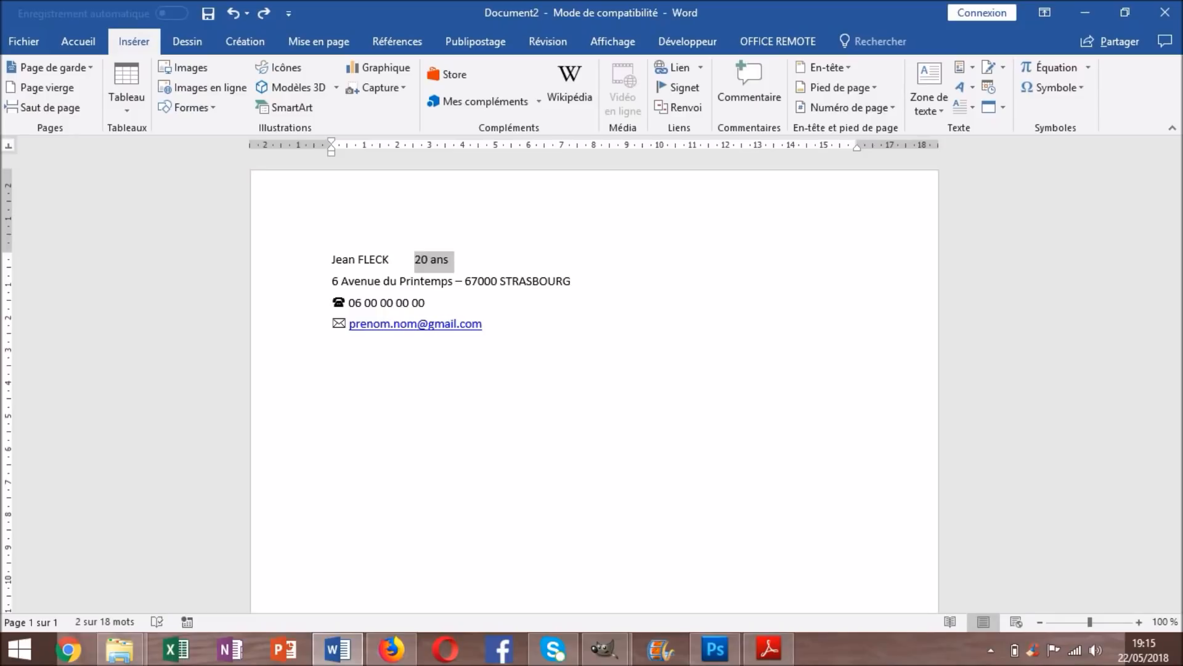
left_click(455, 148)
key("ctrl+z")
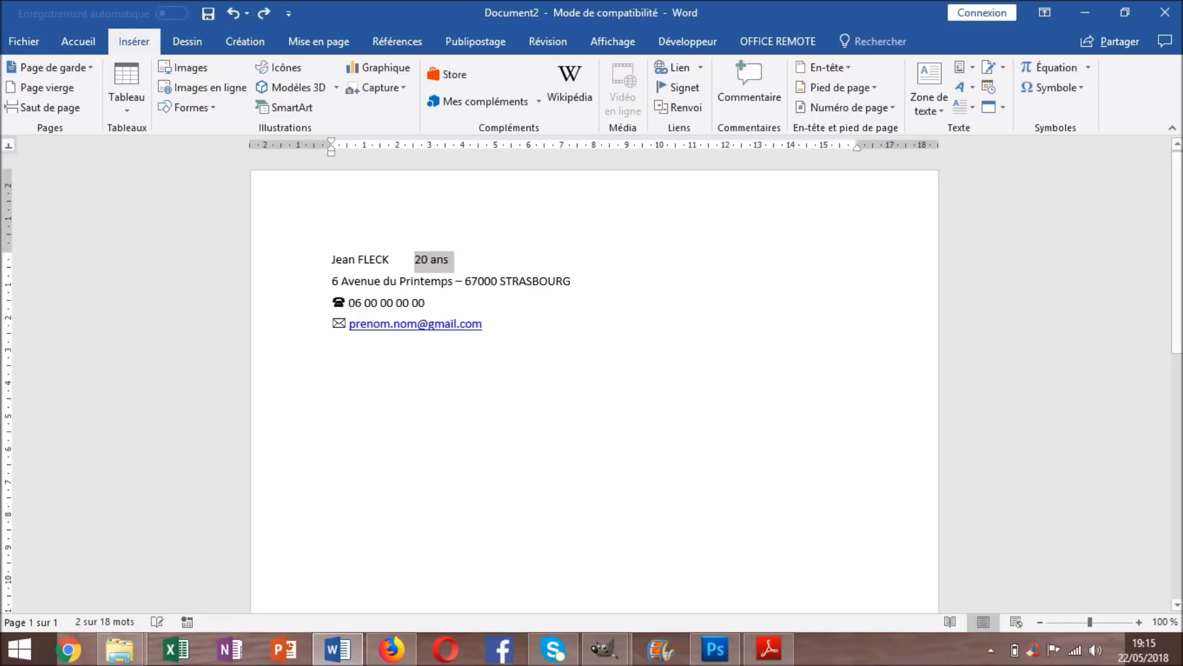
Place a left tab stop at about 13 cm and tab '20 ans' out to it
left_click(9, 145)
left_click(9, 146)
left_click(9, 146)
left_click(8, 145)
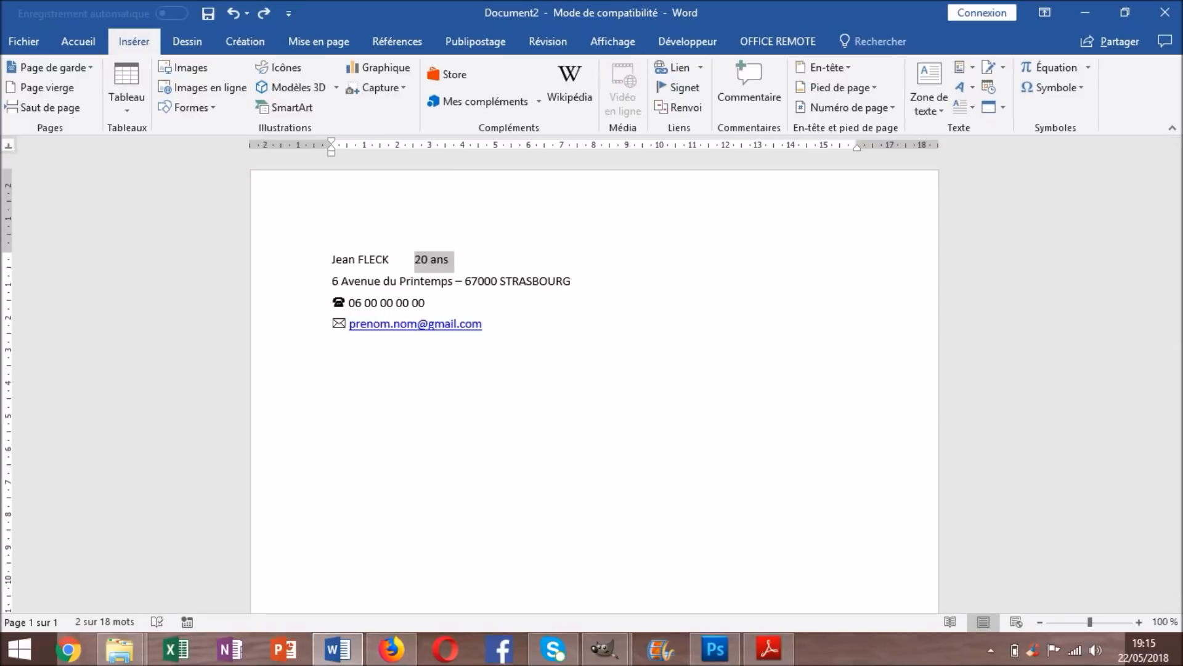
left_click(9, 145)
left_click(8, 146)
left_click(9, 145)
left_click(9, 145)
left_click_drag(497, 148, 751, 148)
key("Delete")
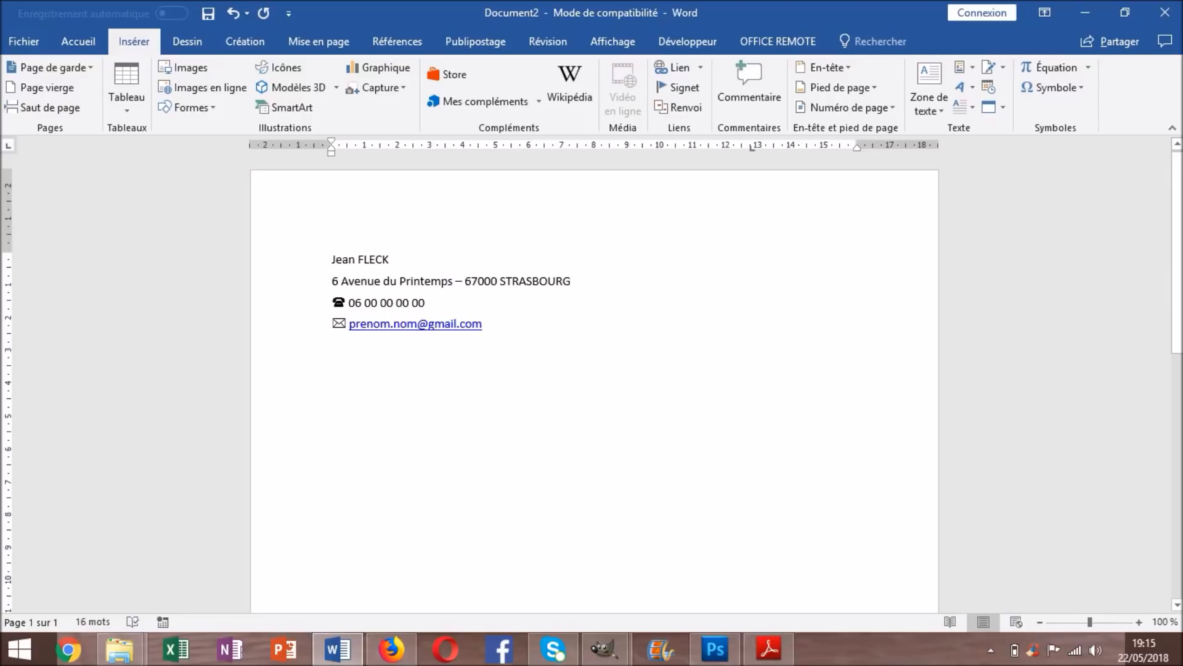
key("ctrl+z")
left_click(410, 260)
key("Tab")
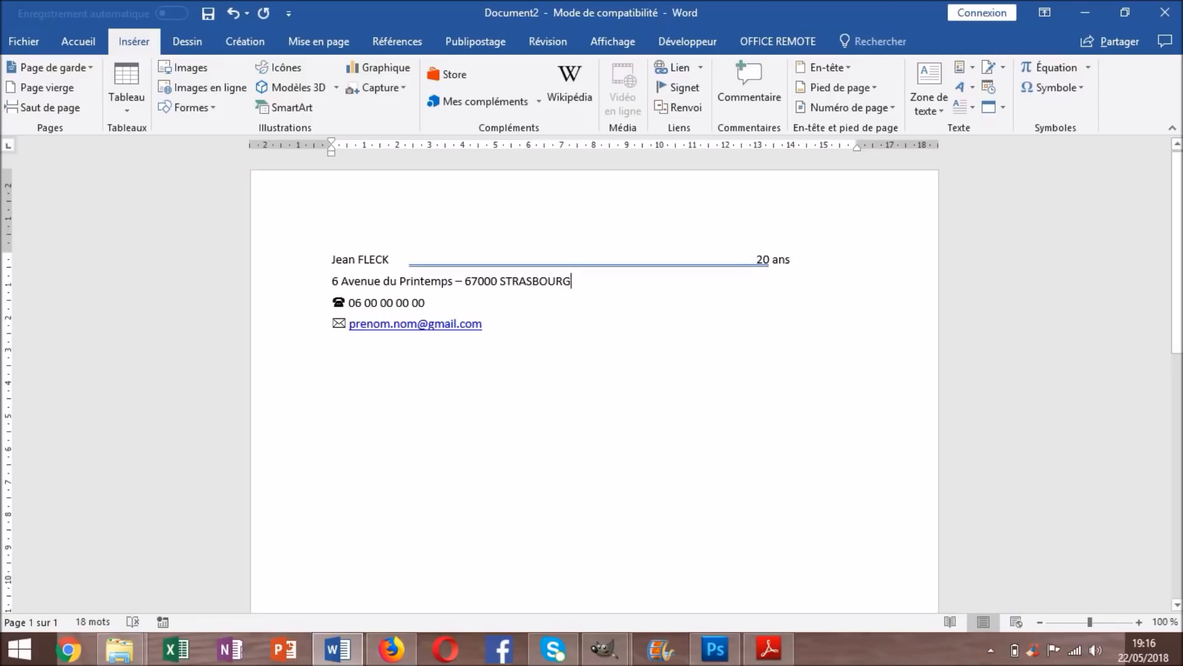
Ignore the extra-spaces grammar warning on the '20 ans' line once
right_click(600, 265)
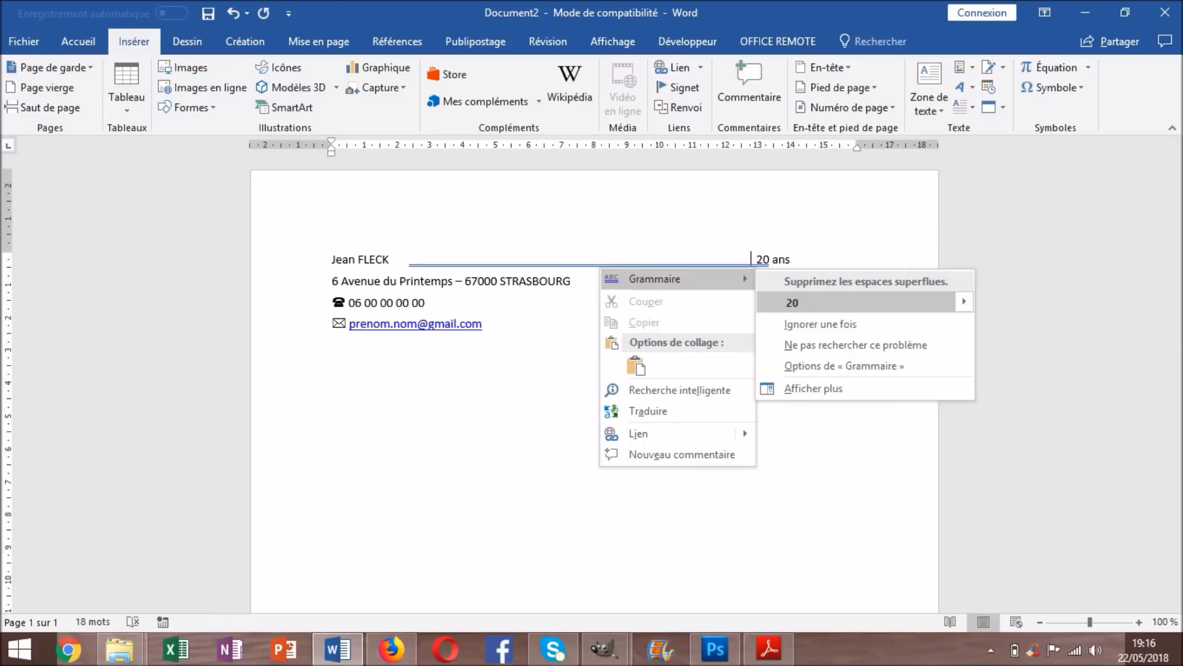
left_click(820, 324)
left_click(773, 259)
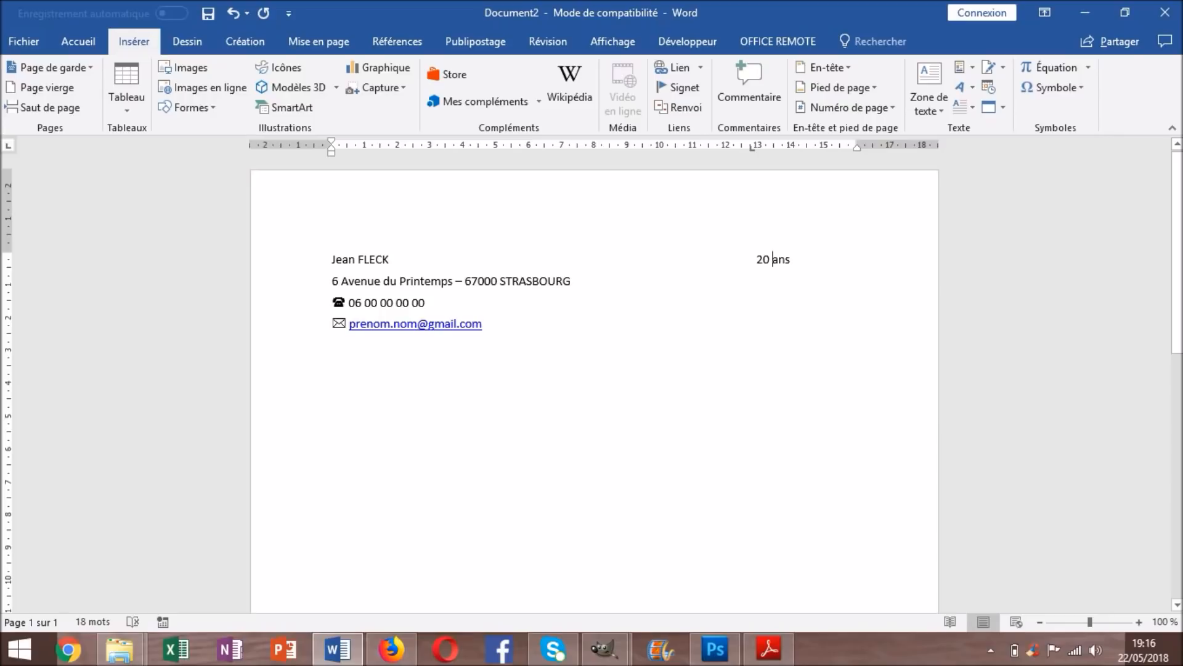
Type 'Célibataire' at the end of the address line after STRASBOURG
left_click(573, 281)
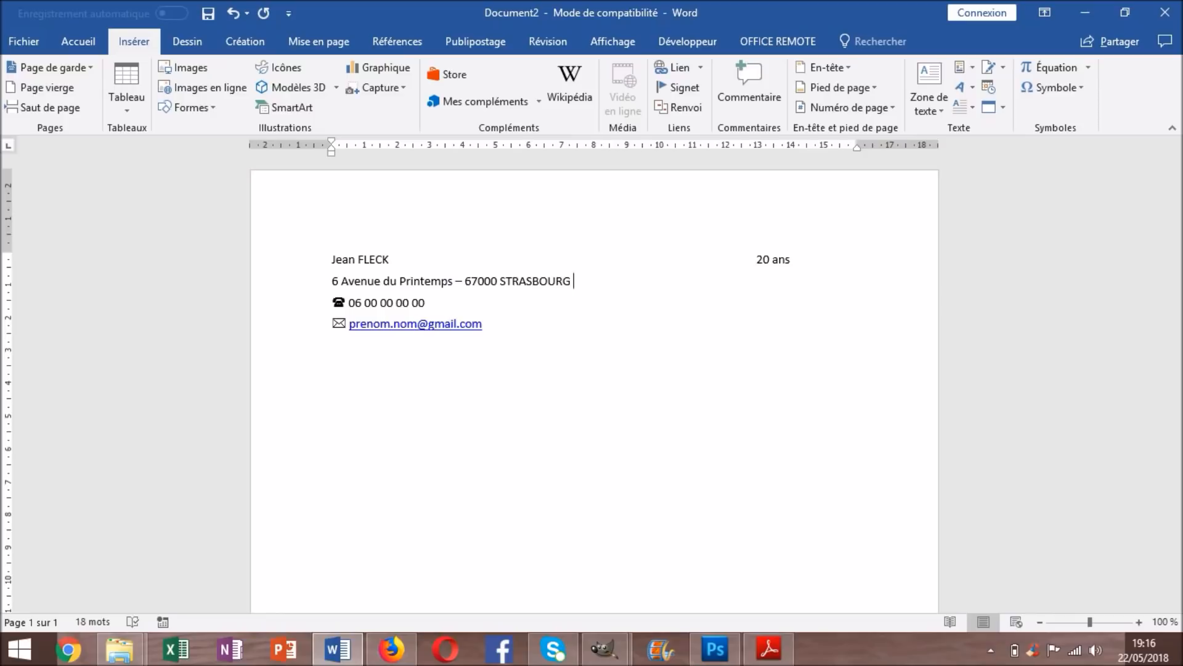
type("Célibataire")
left_click_drag(574, 281, 630, 281)
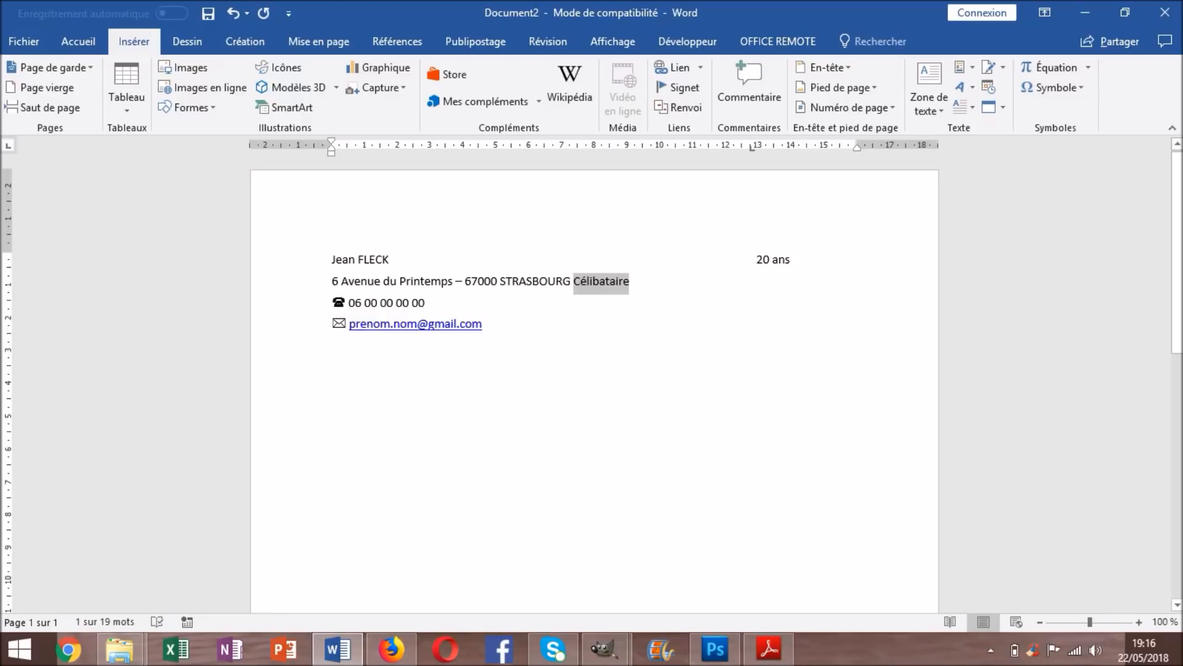
Tab 'Célibataire' out to the right-hand tab stop under '20 ans'
key("Left")
key("Tab")
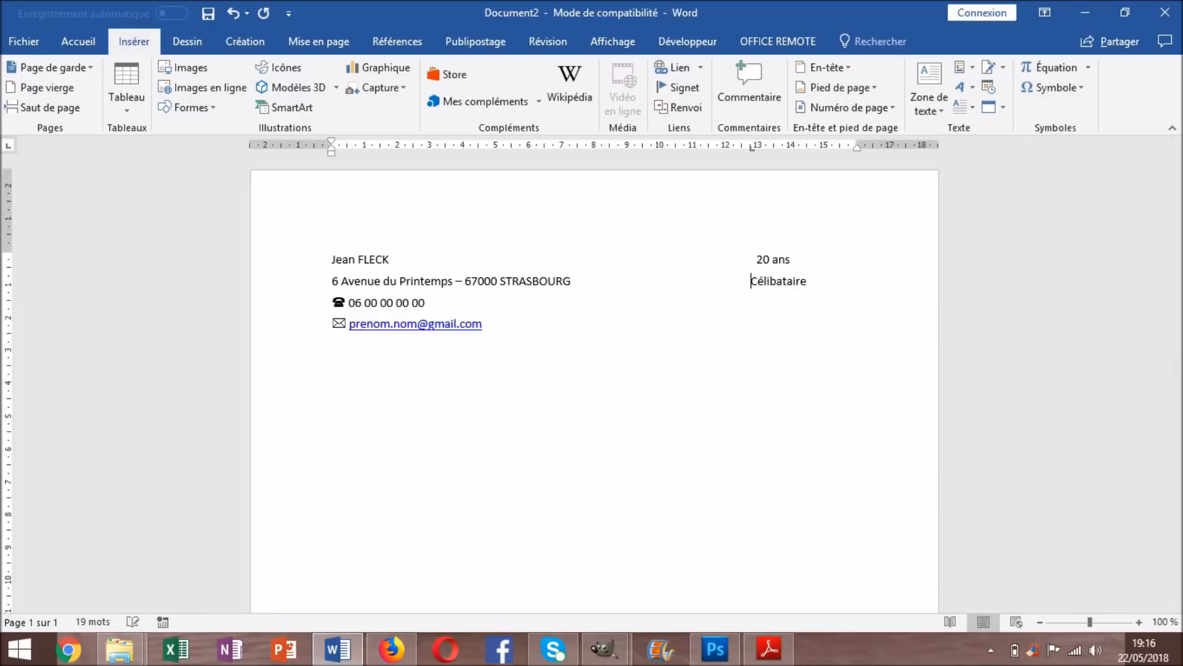
left_click_drag(751, 147, 751, 146)
left_click_drag(751, 147, 759, 147)
left_click_drag(759, 147, 752, 147)
Adjust both lines' tab stops so '20 ans' and 'Célibataire' align at about 12.5 cm
left_click(770, 259)
left_click_drag(752, 147, 748, 147)
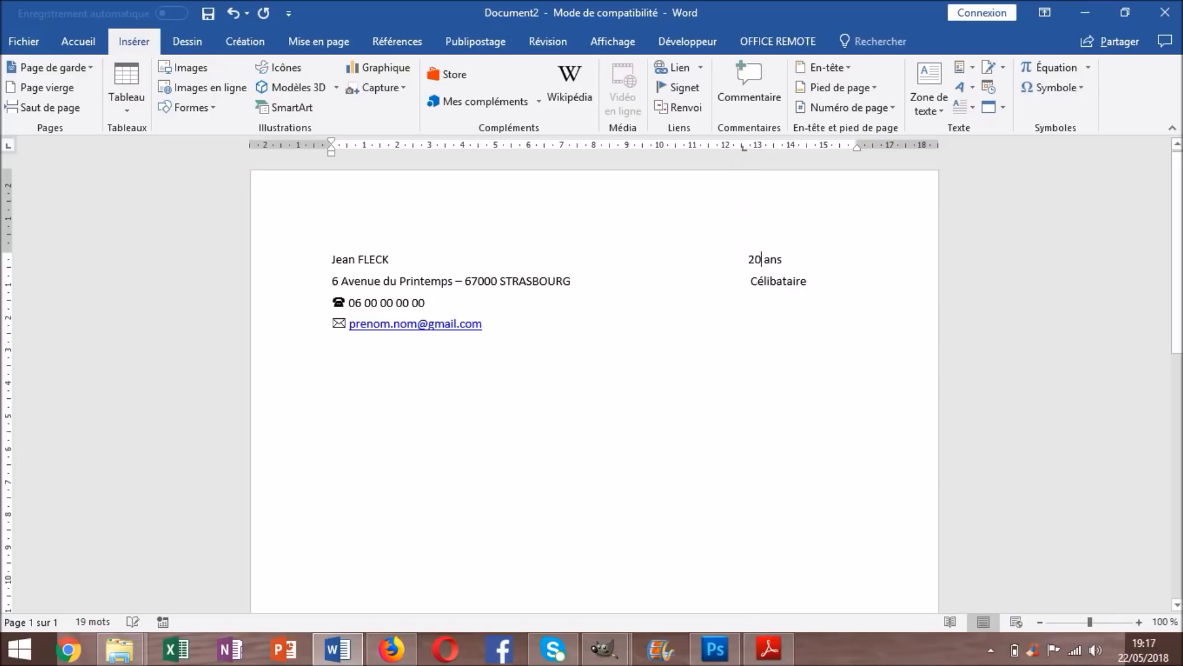
left_click(484, 323)
left_click(758, 281)
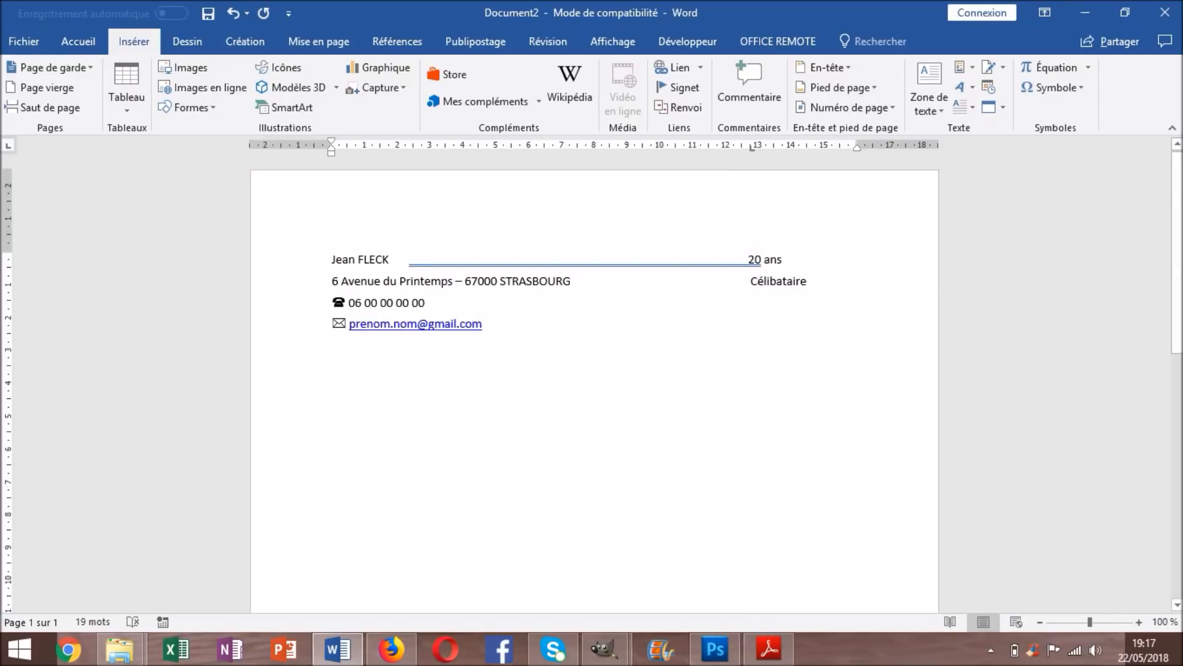
key("BackSpace")
key("Tab")
left_click(749, 259)
left_click(483, 323)
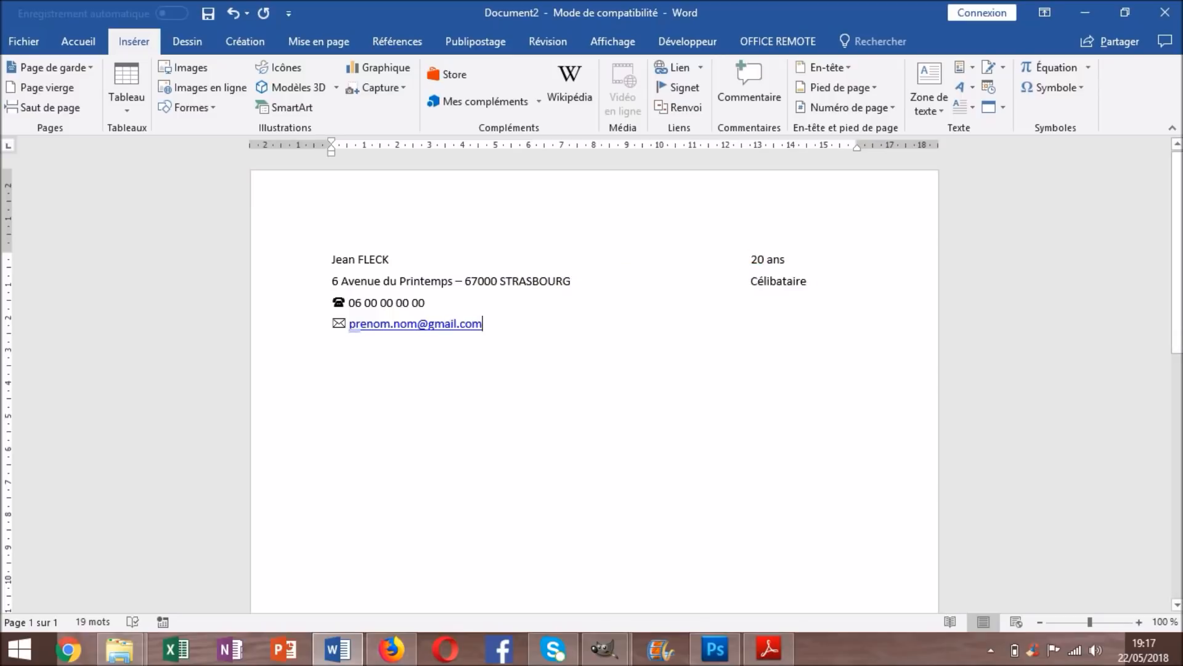
left_click(751, 259)
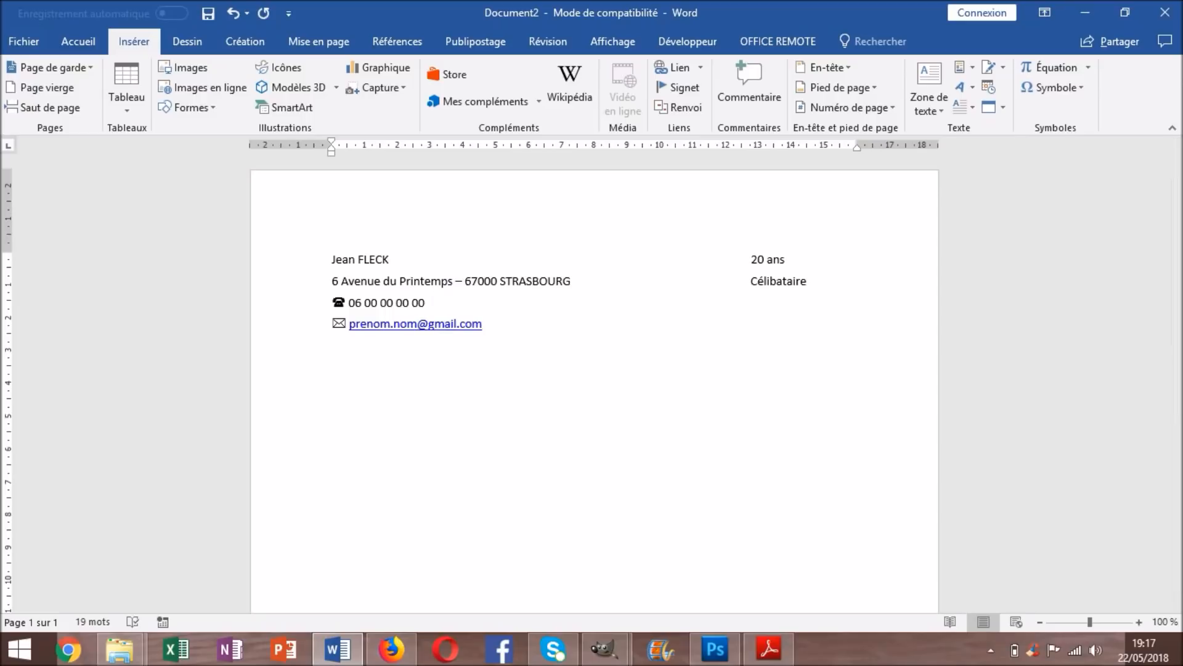
Add 'Permis B + véhicule' on the phone line, tabbed to a left tab stop at 12.75 cm
type("Permis B + véhicule")
key("ctrl+shift+Left")
key("ctrl+shift+Left")
key("ctrl+shift+Left")
key("ctrl+shift+Left")
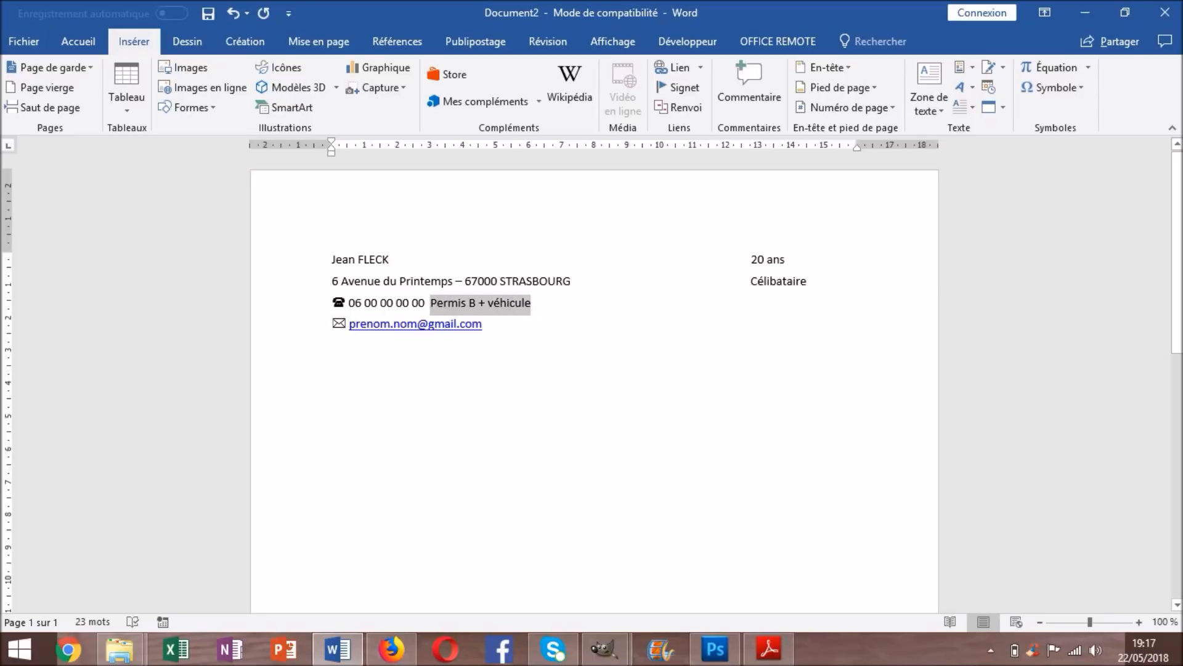
left_click(751, 146)
left_click(751, 147)
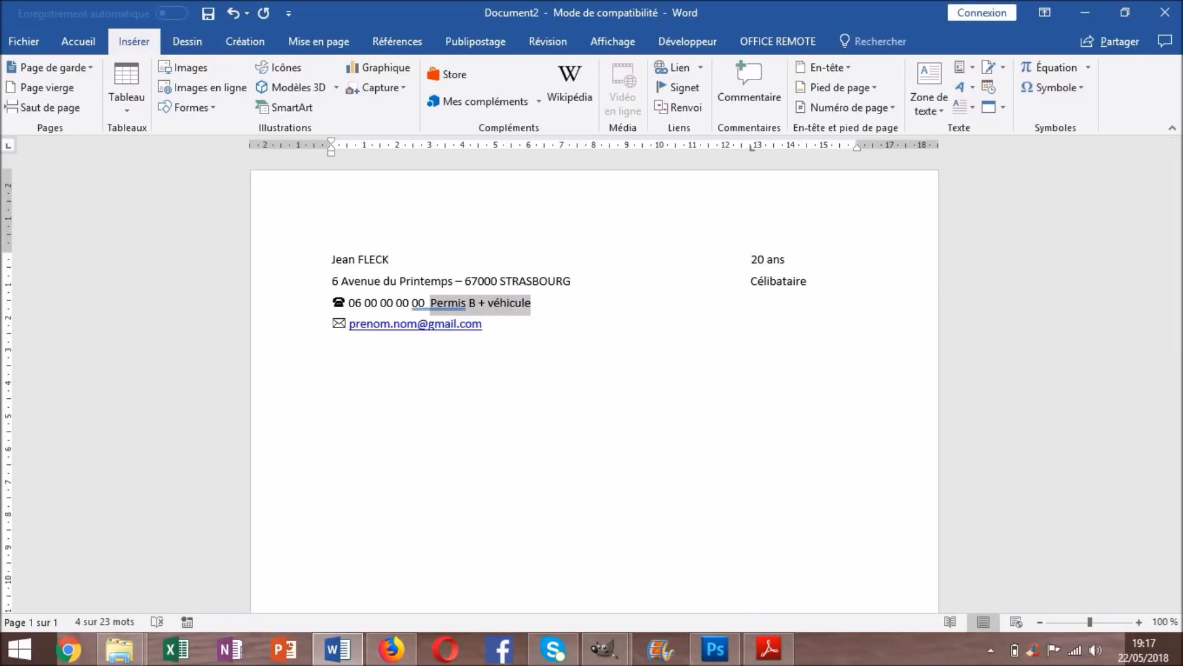
left_click(431, 302)
key("Tab")
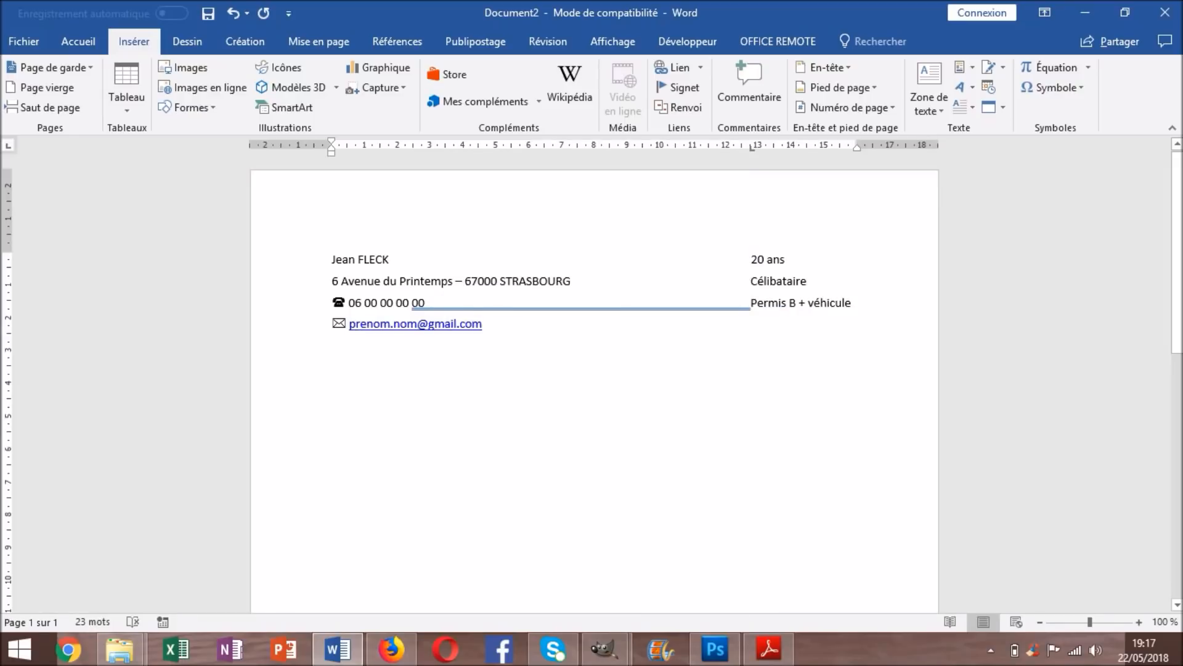
Dismiss the grammar warning on the tab gap before 'Permis B + véhicule'
right_click(627, 307)
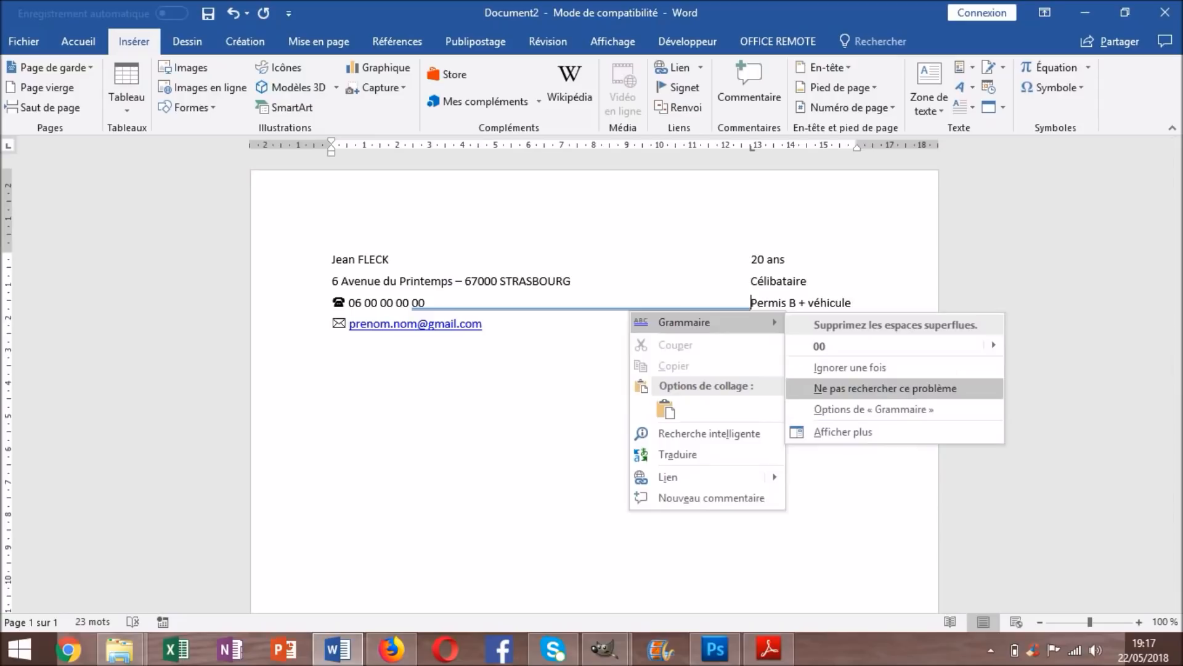
left_click(829, 365)
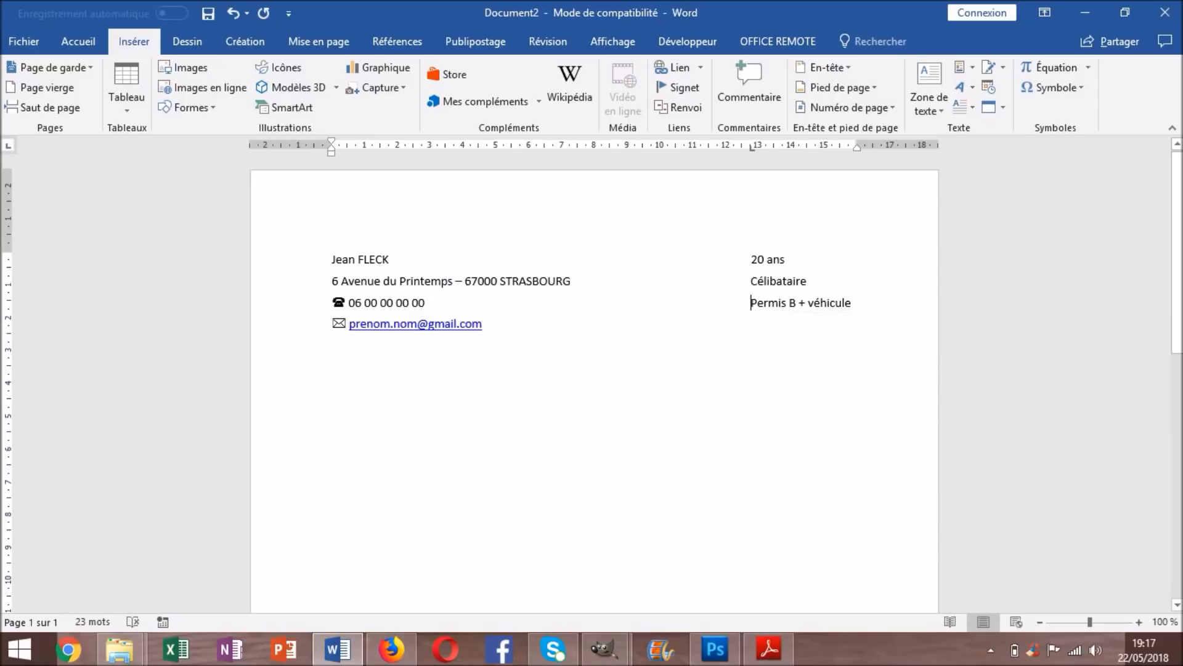
left_click(484, 324)
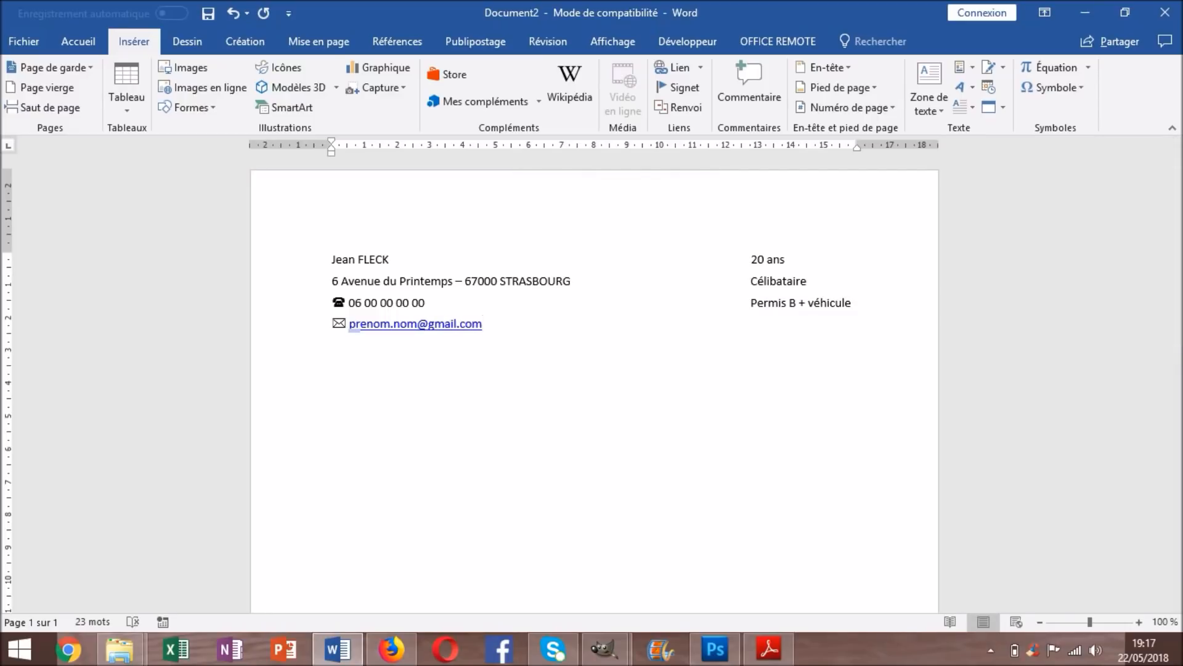
left_click(613, 41)
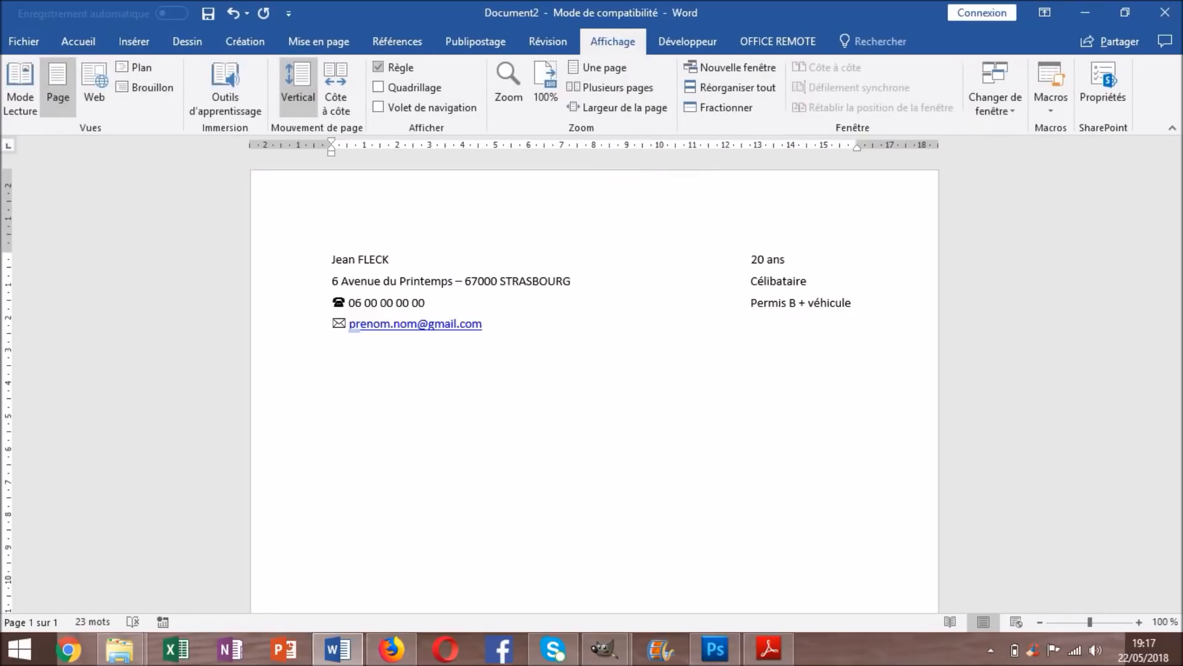
On a new line below the e-mail, type 'TECHNICIEN SUPERIEUR EN MAINTENANCE INDUSTRIELLE'
left_click(378, 67)
left_click(379, 67)
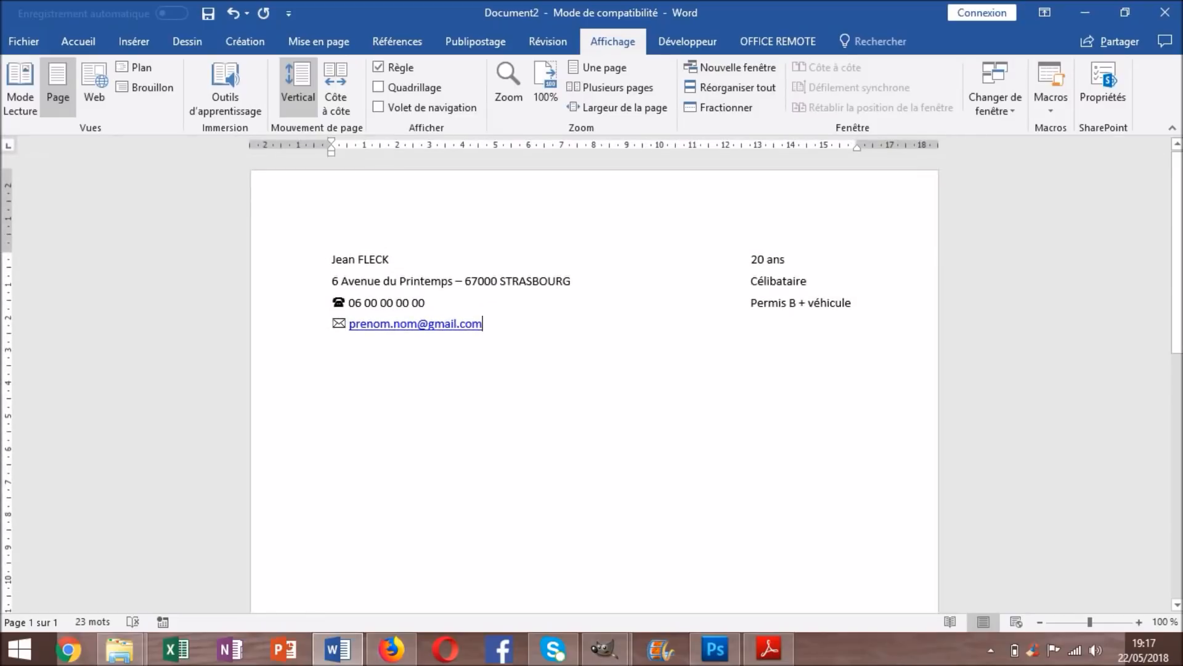
key("Return")
scroll(595, 383, "down", 1)
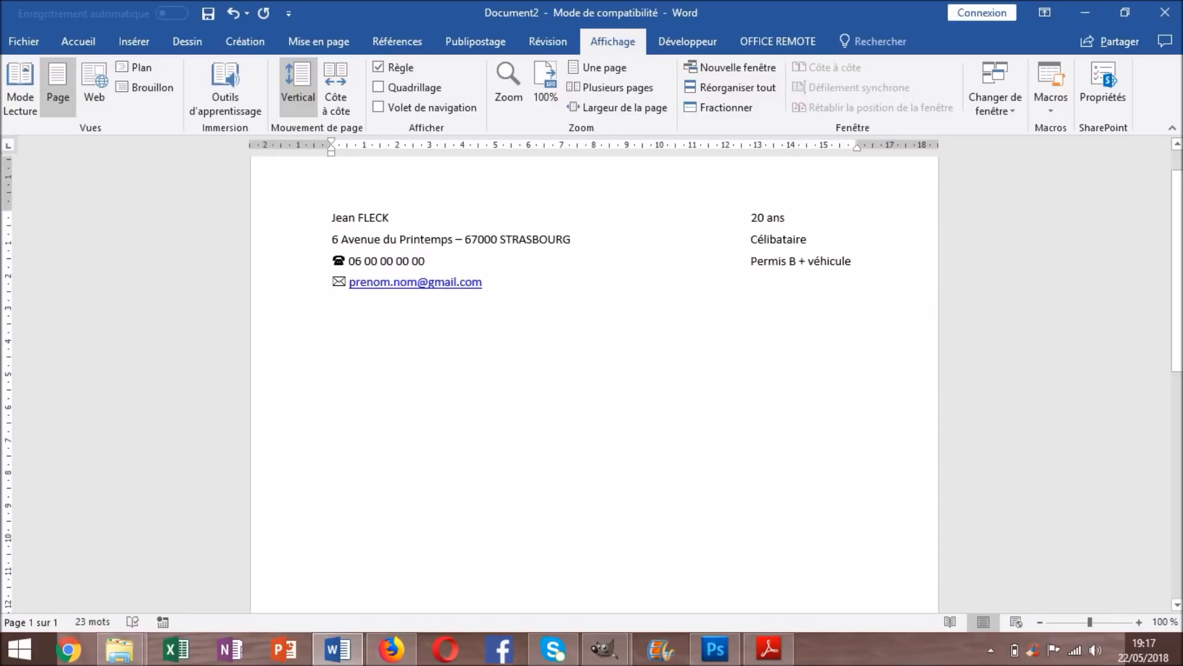
left_click(79, 41)
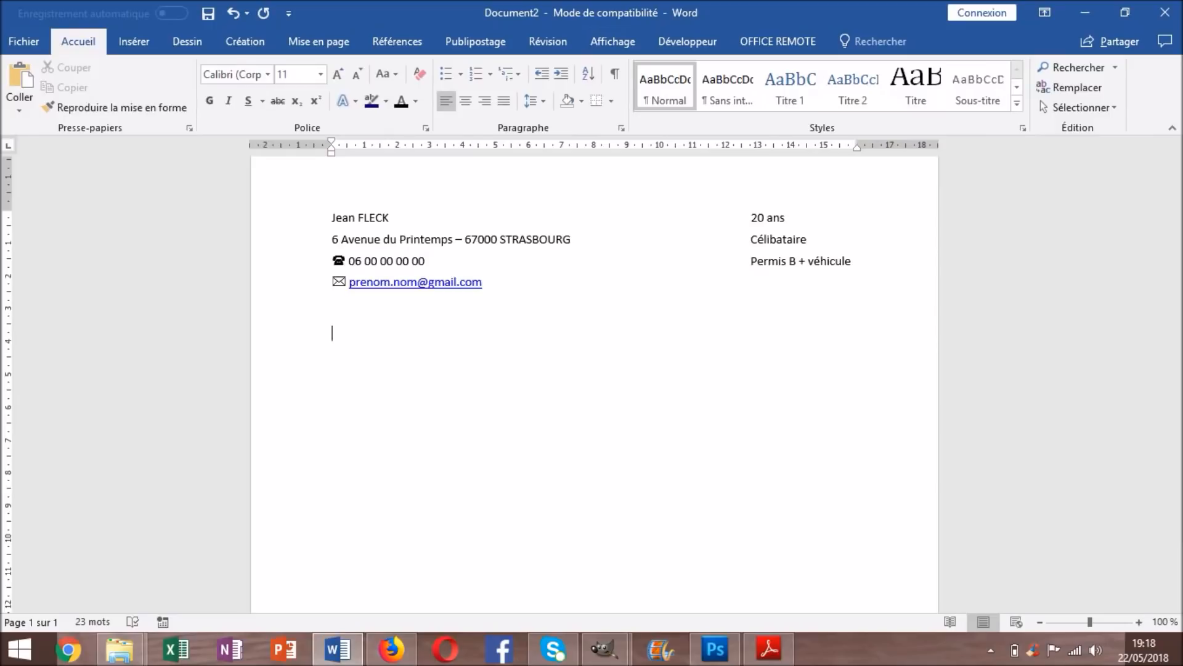
type("TECHNICIEN SUPERIEUR")
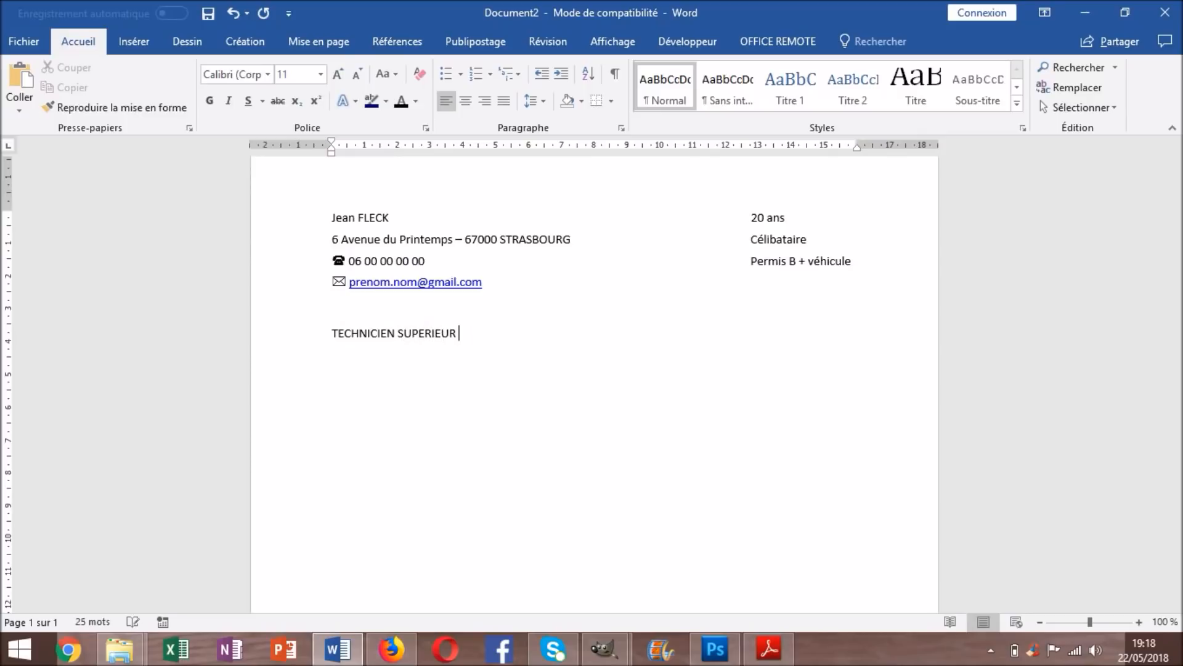
type(" EN MAINTENANCE INDUSTRIELLE")
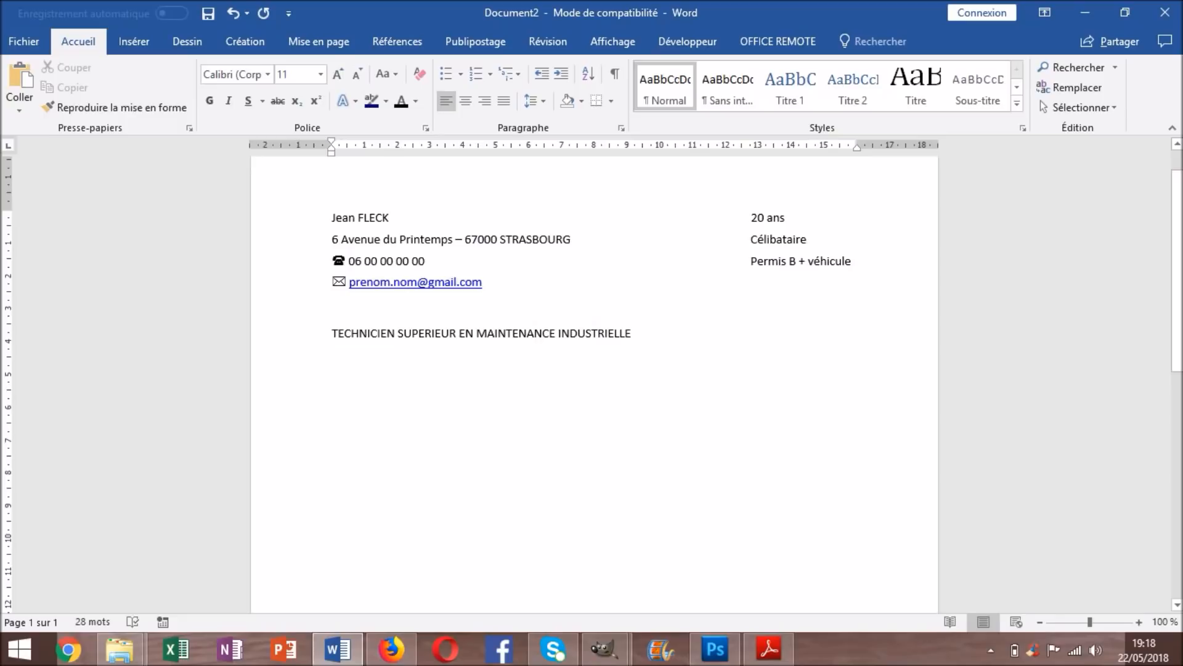
Select the job title line and centre it
left_click_drag(635, 336, 332, 336)
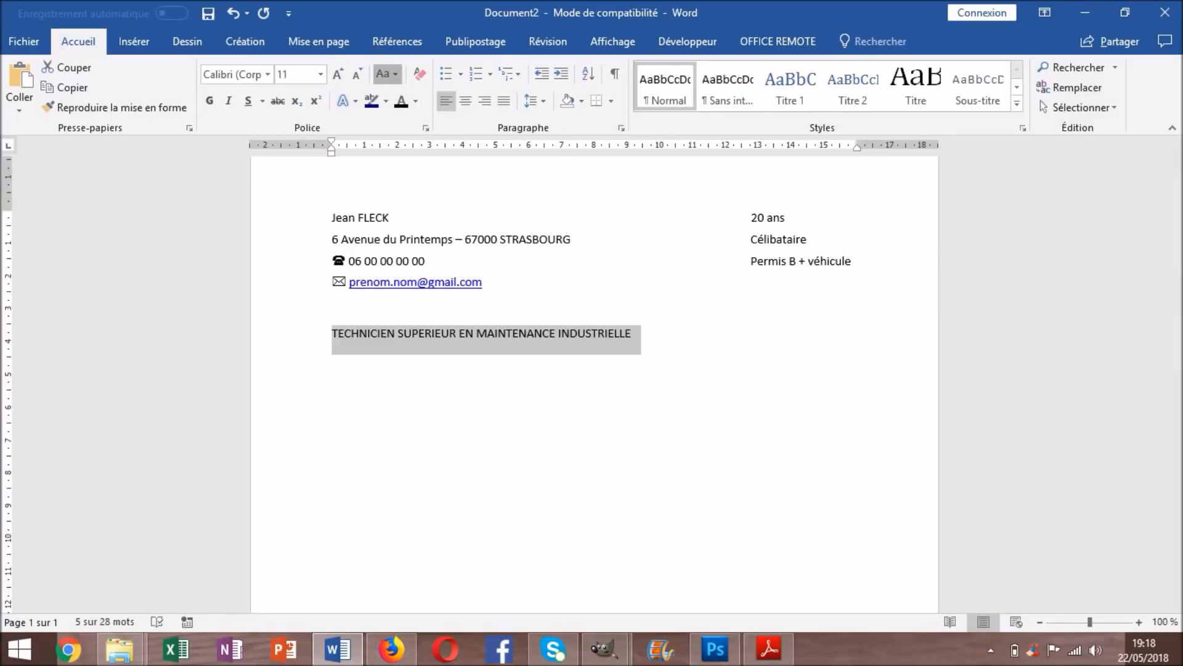
left_click(387, 73)
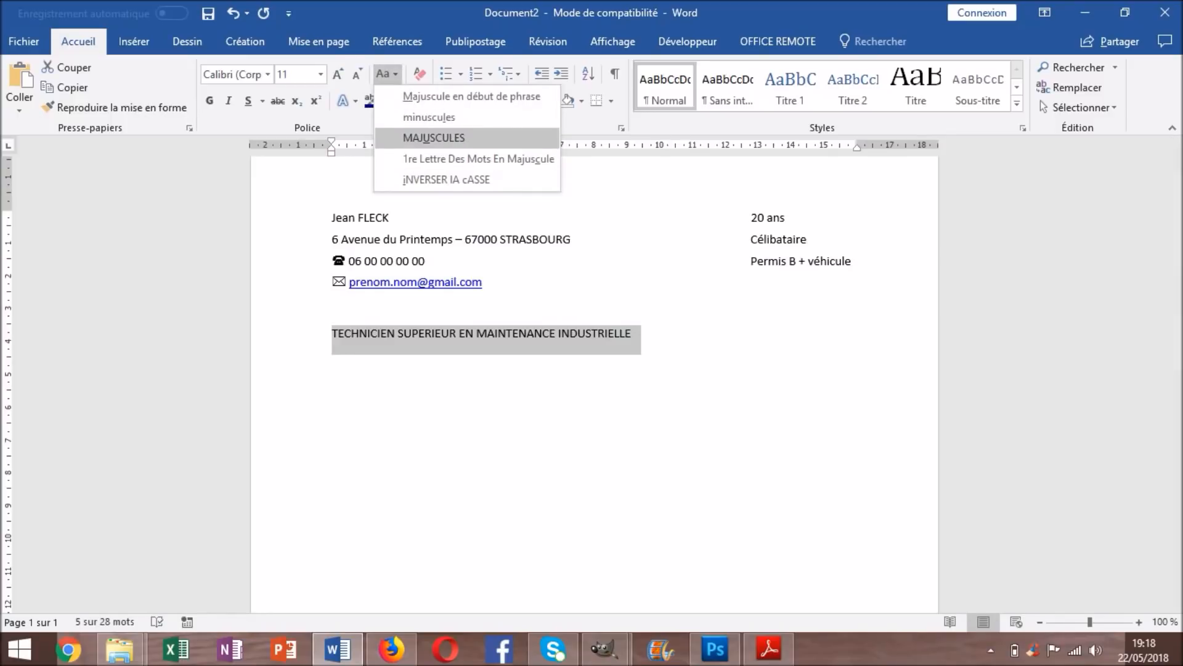
key("Escape")
left_click_drag(635, 333, 332, 333)
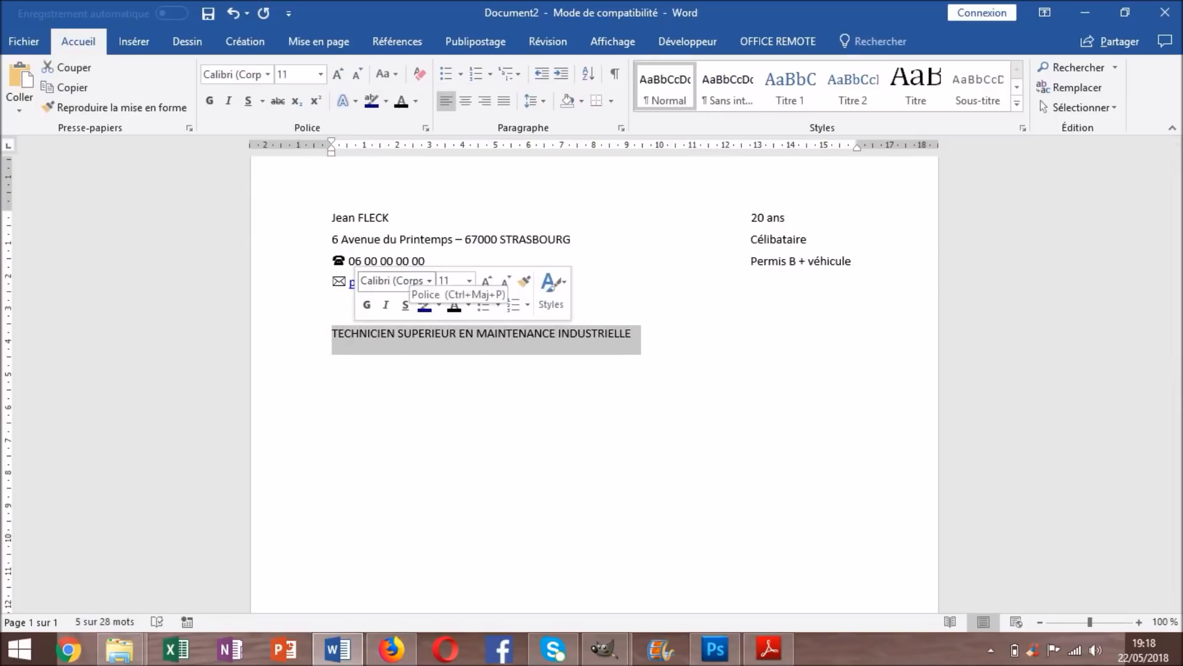
left_click(465, 100)
Adjust the job title's font size up and down until it settles at 22 pt
left_click(337, 75)
left_click(337, 75)
left_click(337, 74)
left_click(337, 74)
left_click(337, 74)
left_click(337, 74)
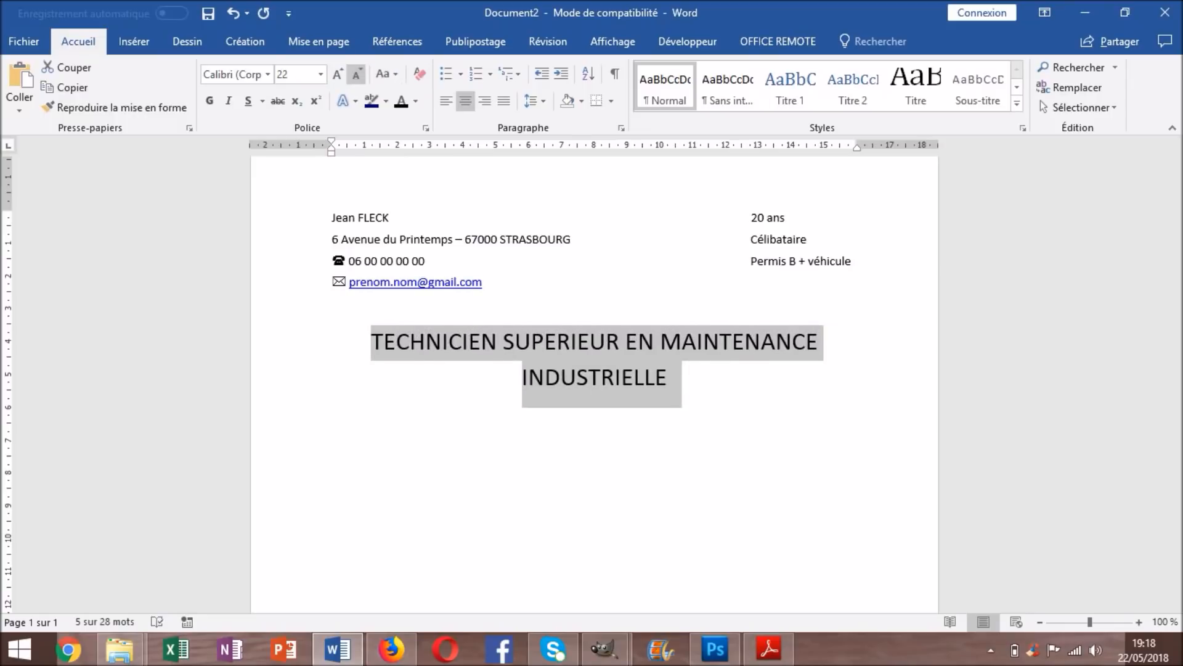
left_click(356, 74)
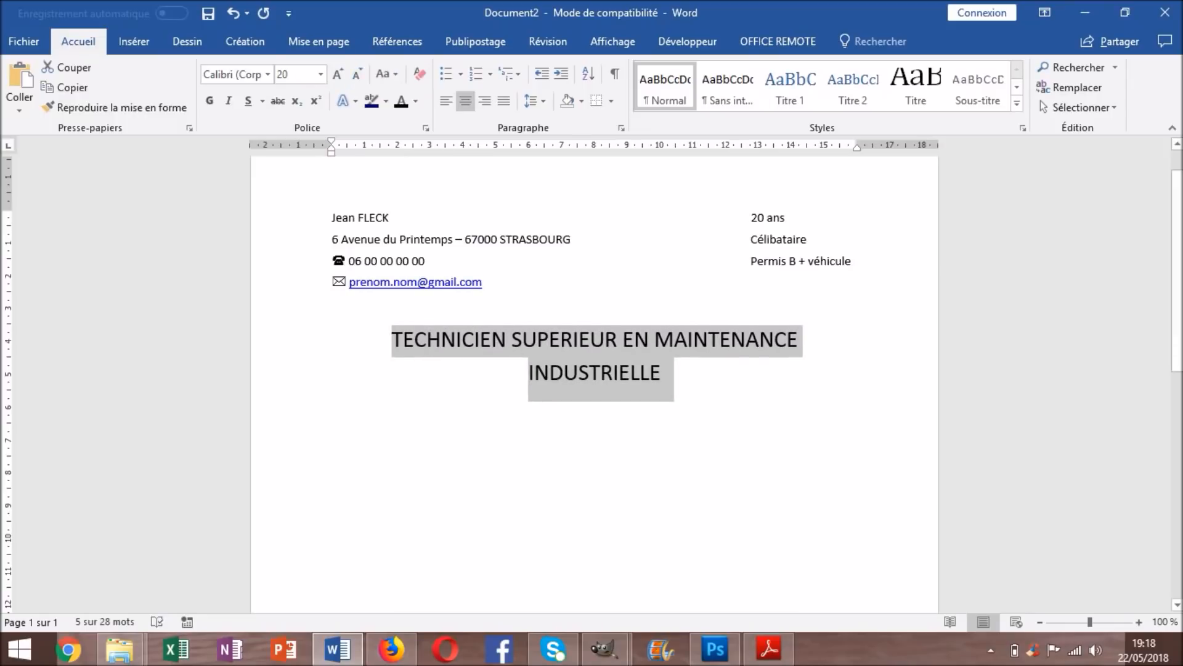
left_click(337, 75)
left_click(337, 75)
left_click(337, 75)
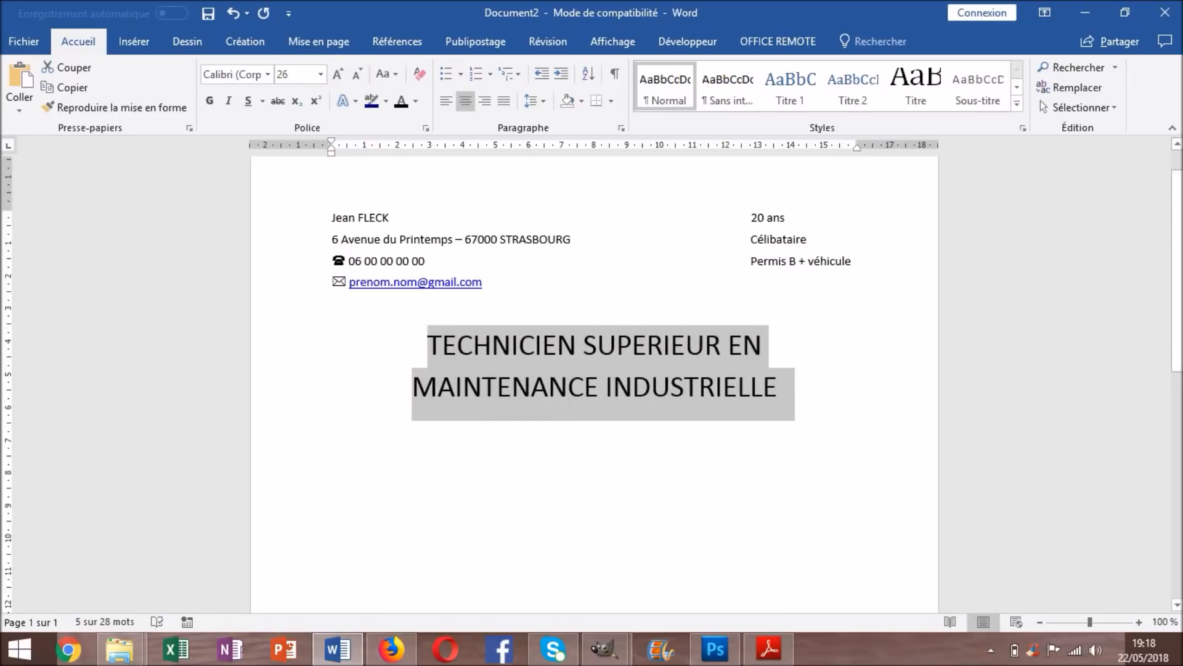
left_click(357, 75)
left_click(357, 74)
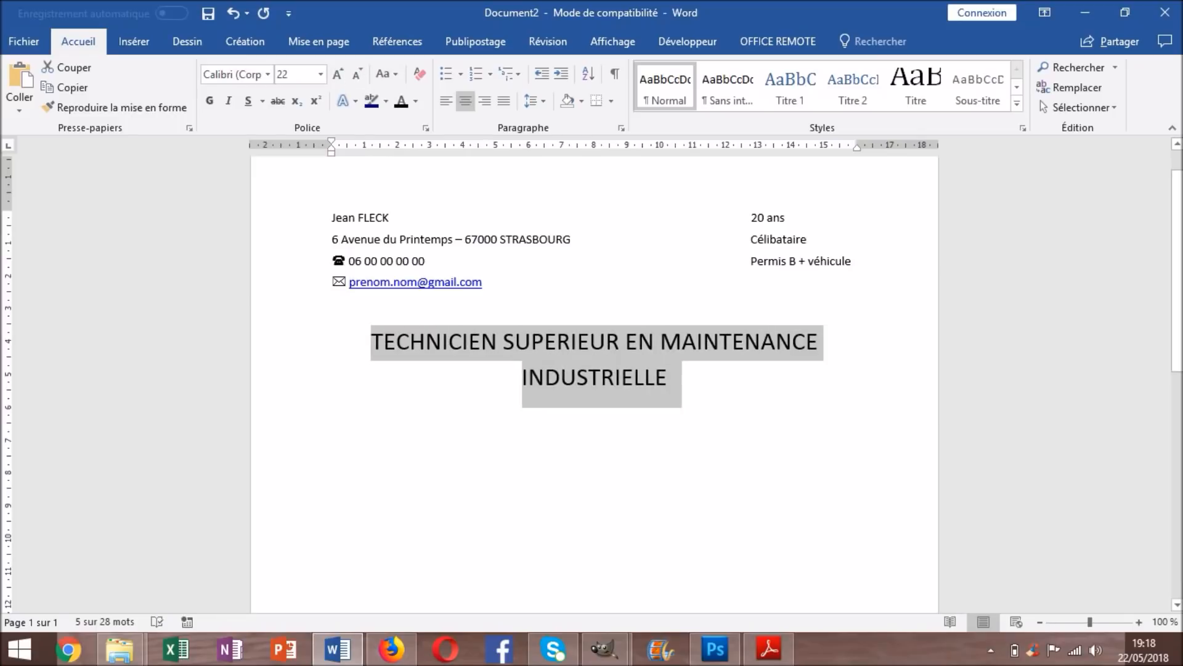
Wrap MAINTENANCE INDUSTRIELLE onto the title's second line and select both lines
key("Right")
key("Up")
key("Return")
key("ctrl+shift+g")
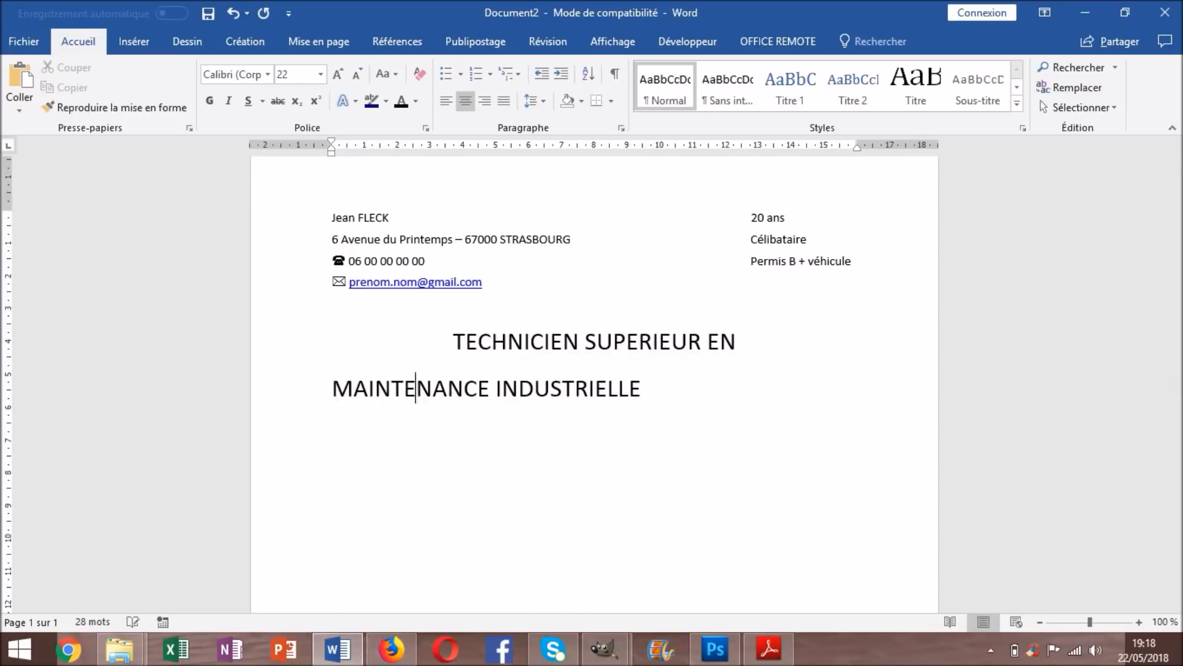
key("BackSpace")
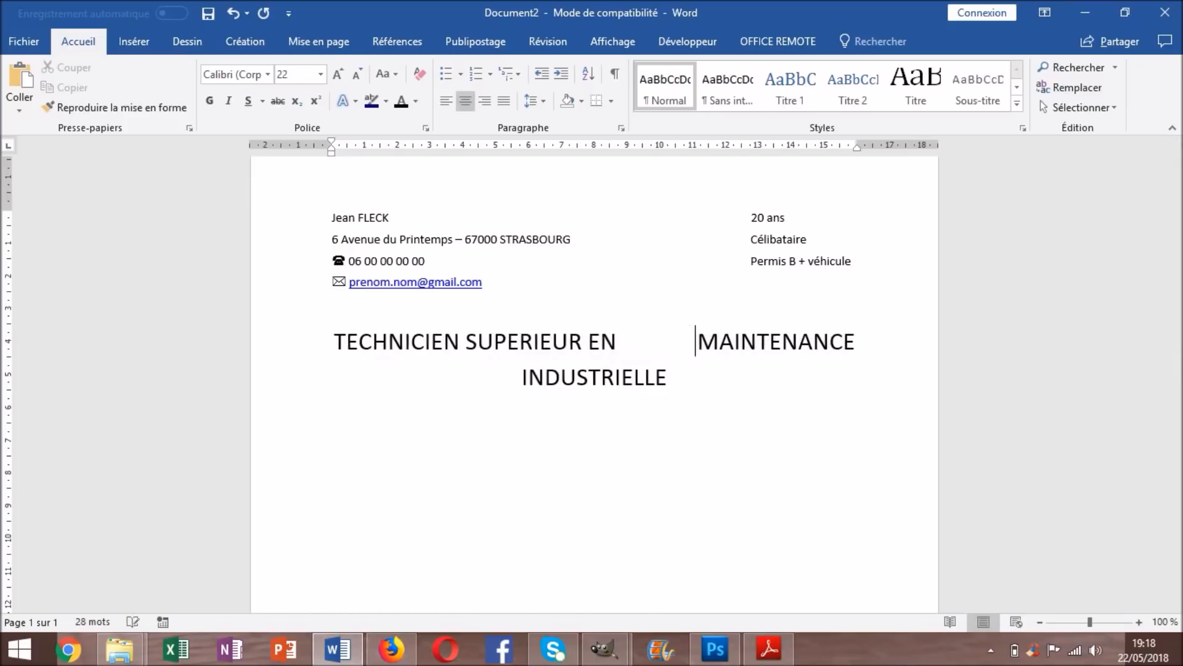
left_click(715, 377)
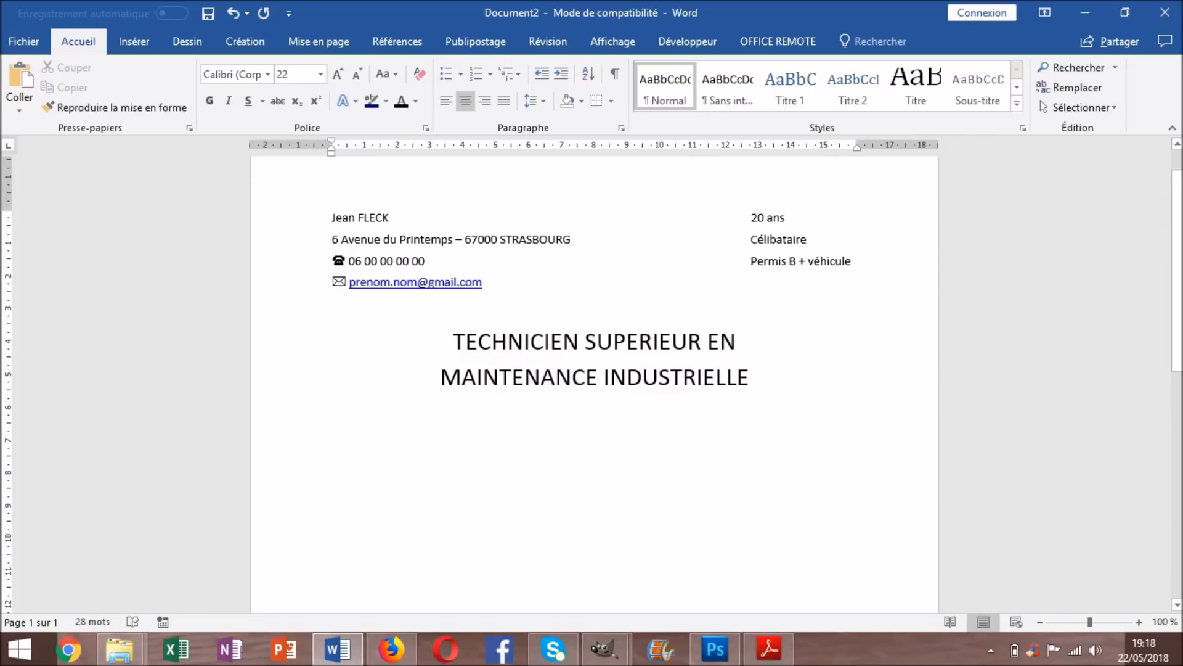
left_click_drag(758, 378, 455, 341)
left_click(319, 42)
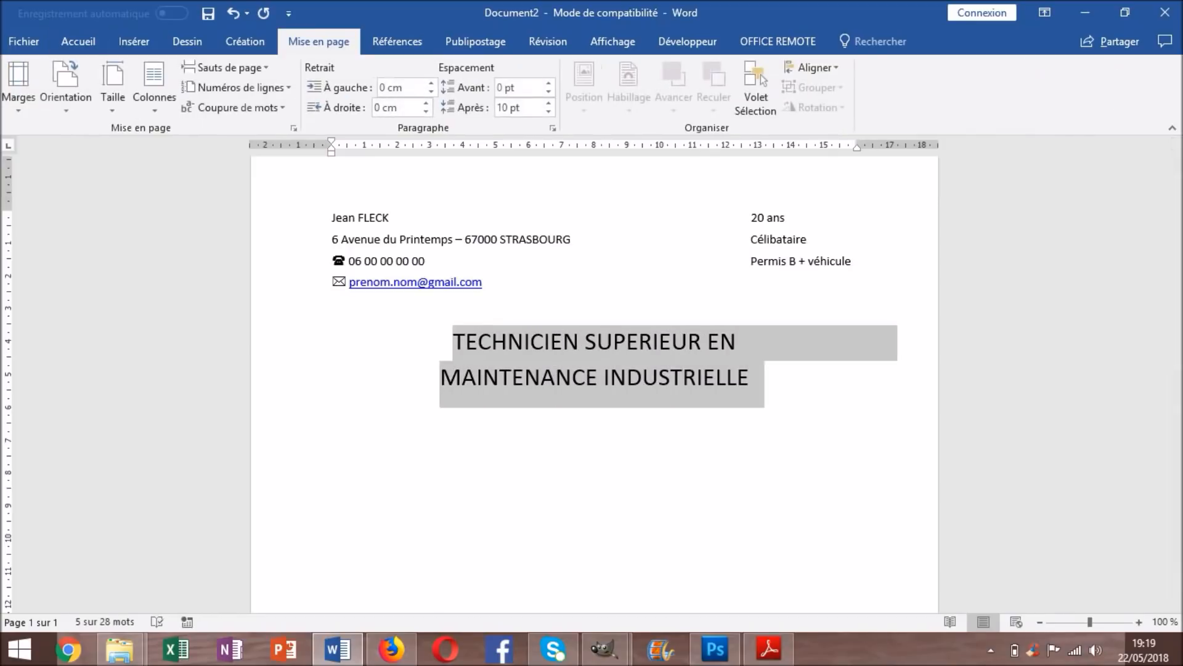
left_click(522, 108)
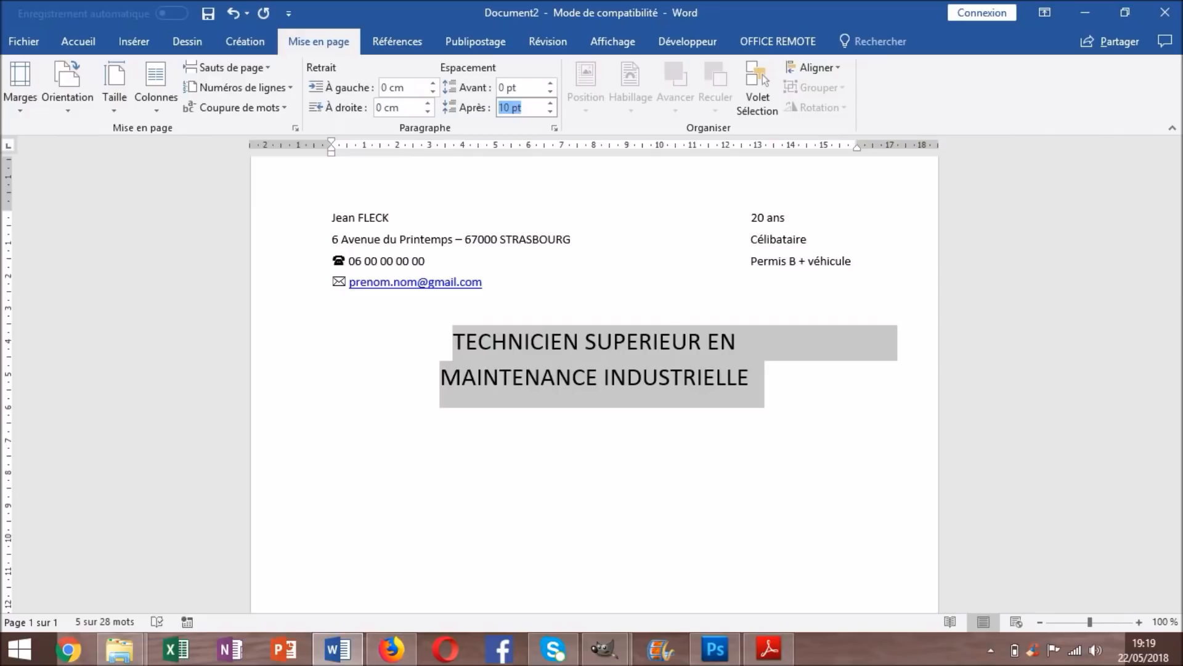
Try 5 pt, then 2 pt space after the job title paragraph
type("5")
key("Return")
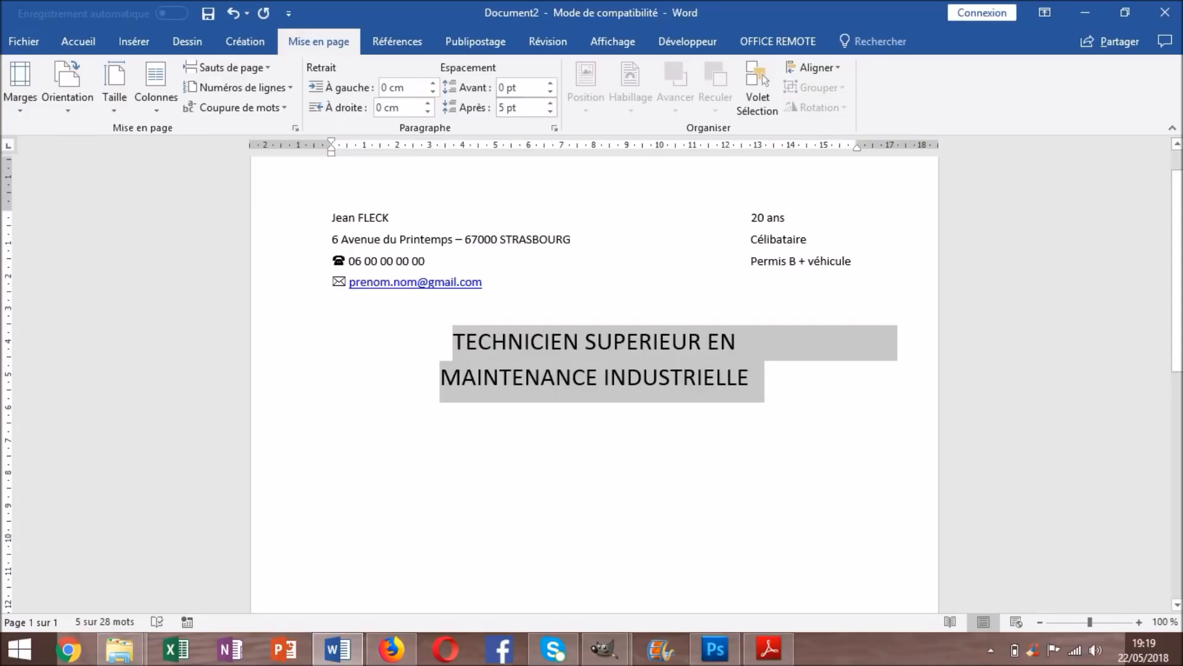
left_click(644, 377)
left_click_drag(751, 343, 455, 342)
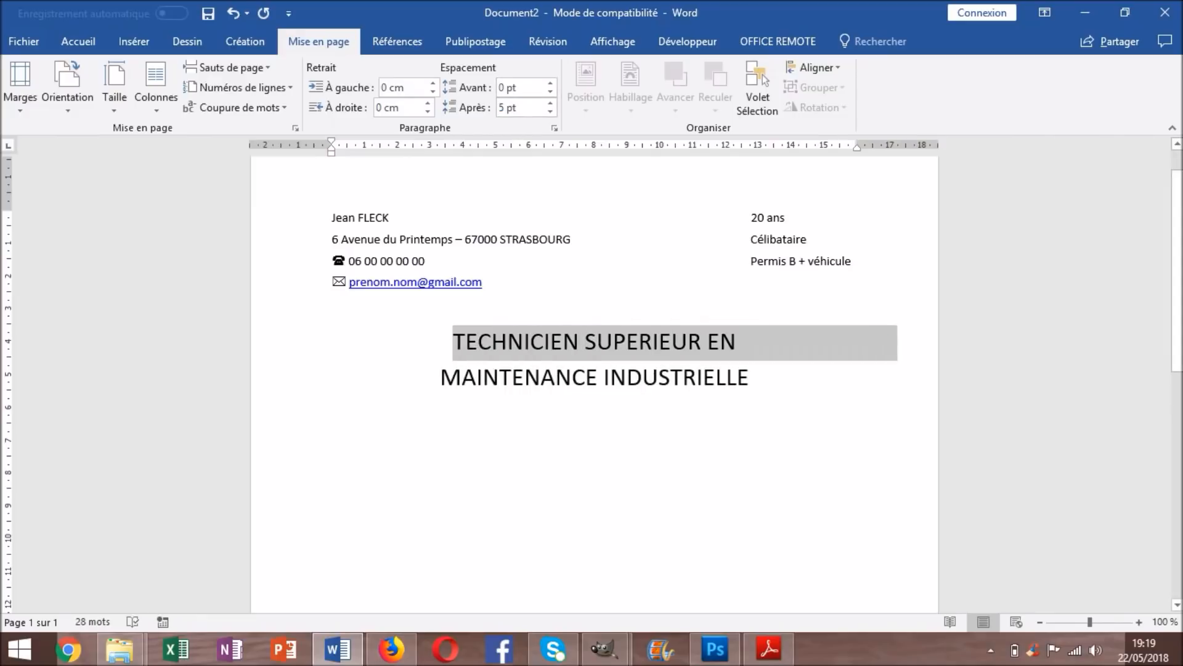
left_click(521, 108)
type("2")
key("Return")
Set the space after both job title lines to 0 pt
left_click_drag(751, 378, 454, 345)
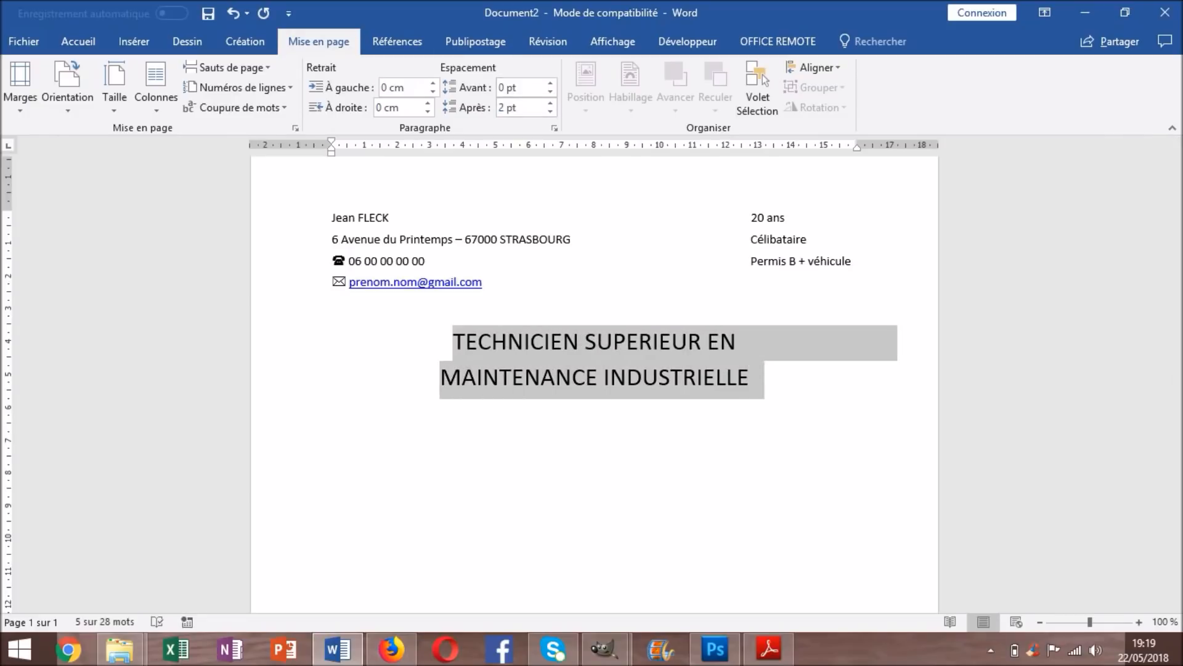
left_click(514, 107)
type("0")
key("Return")
left_click(610, 378)
Start a new empty line below the job title
key("Right")
key("Right")
key("Right")
key("Right")
key("Right")
key("Right")
key("Right")
key("Right")
key("Right")
key("Right")
key("Right")
key("Right")
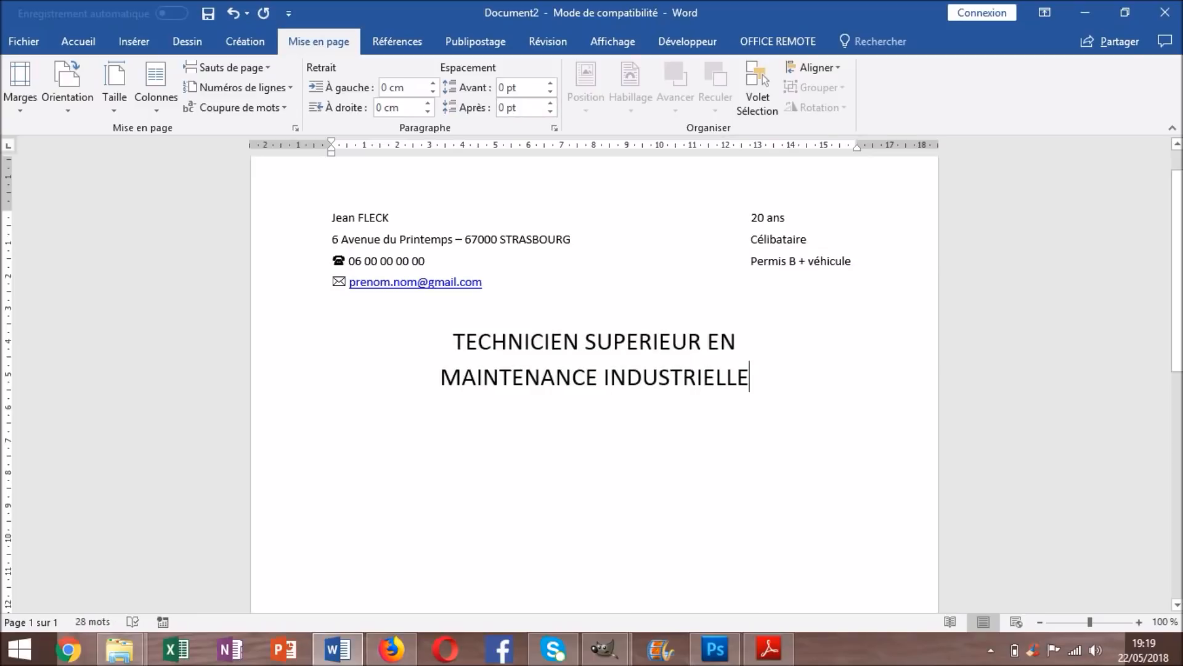
key("Return")
key("Return")
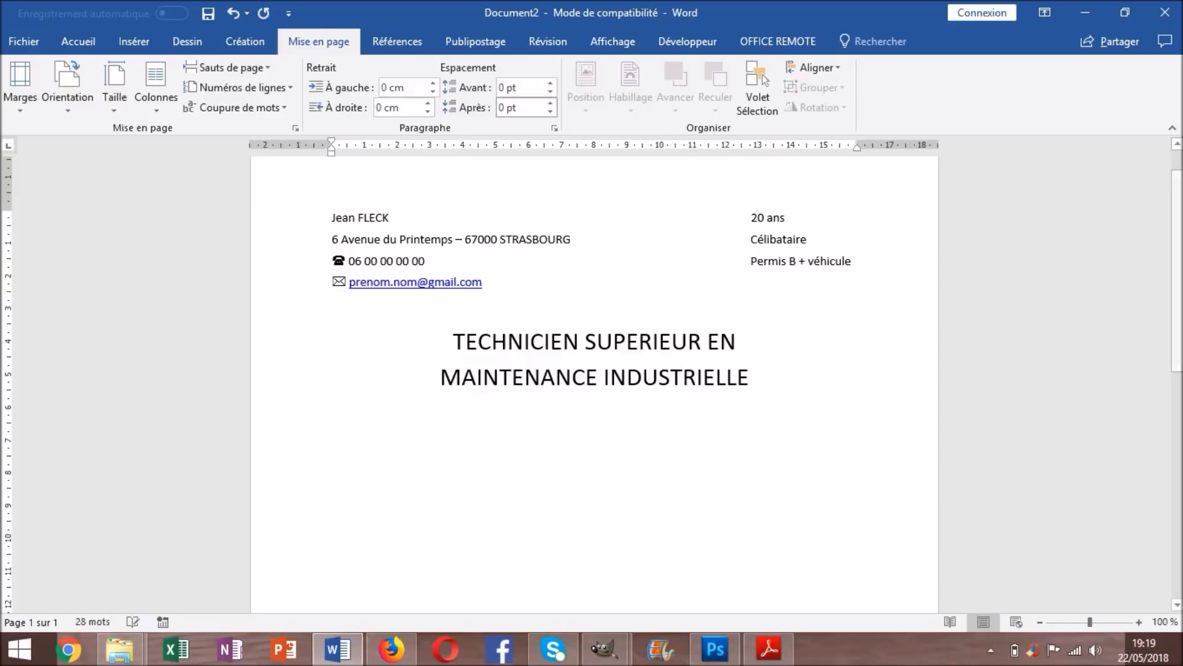
left_click(24, 41)
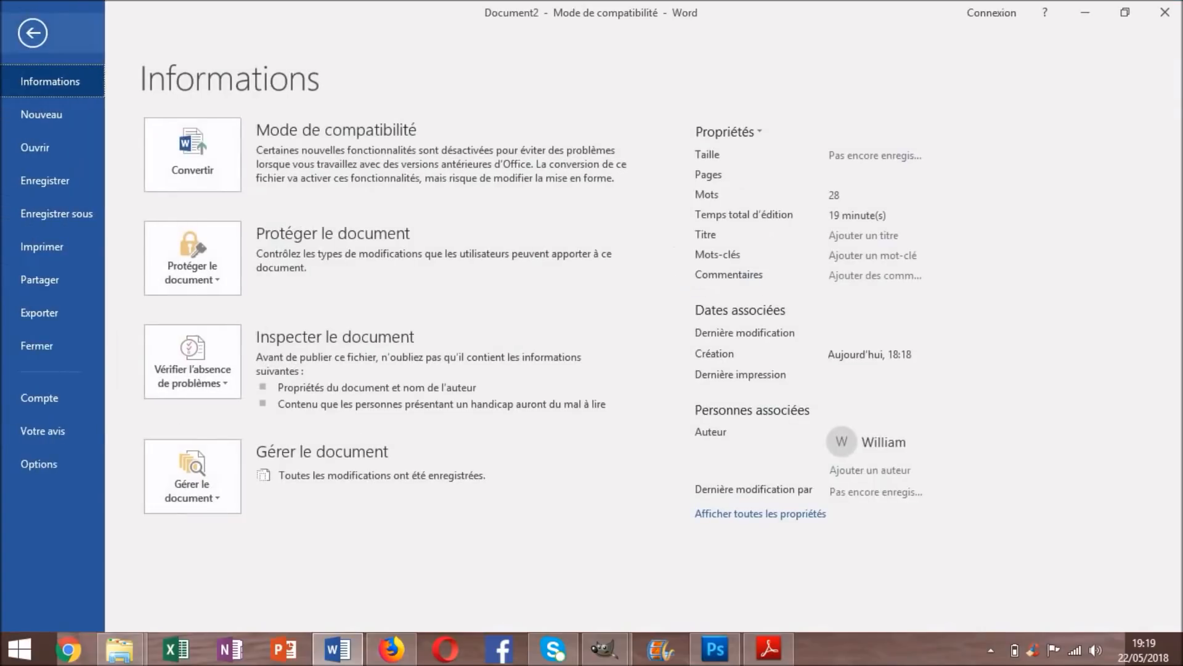
left_click(32, 32)
left_click(78, 41)
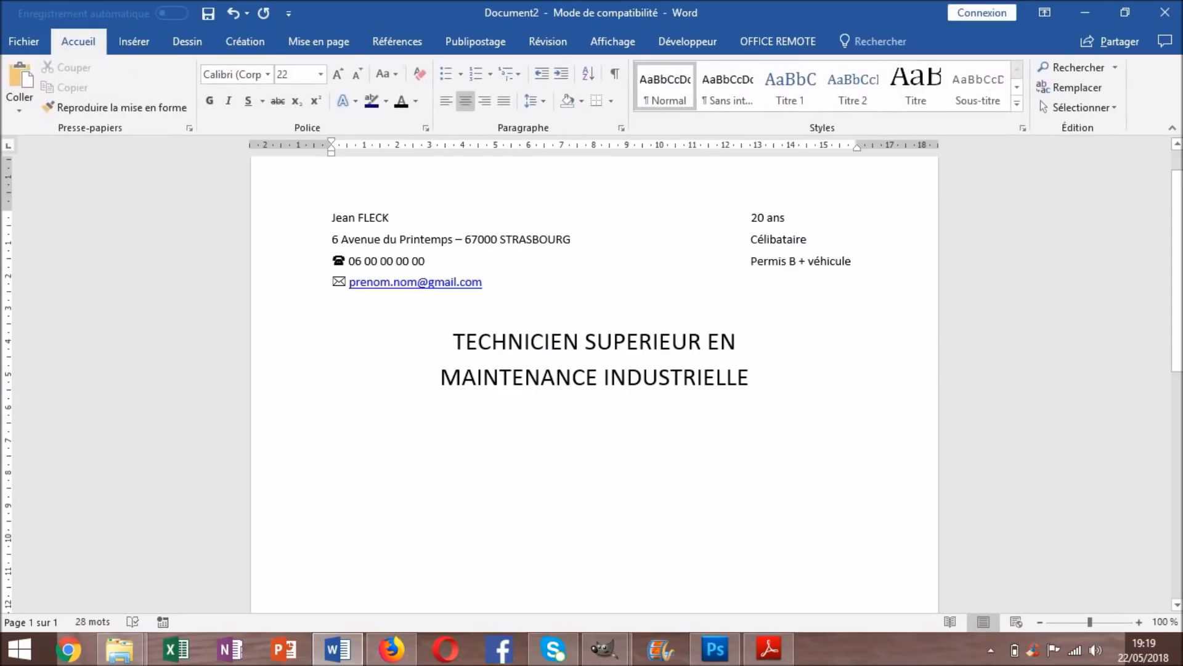
Left-align the new empty line below the title and pick its font size
left_click(446, 101)
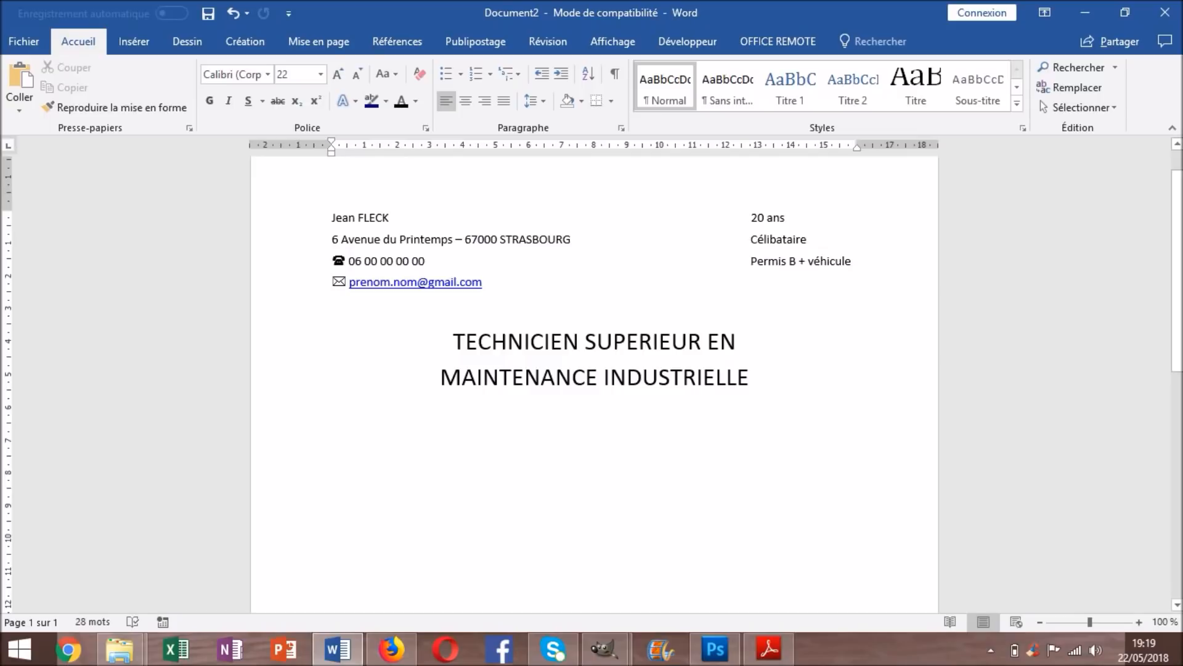
left_click(296, 74)
Type FORMATION at 12 pt, then make it centred, bold, 14 pt and dark blue
type("12")
key("Return")
type("FO")
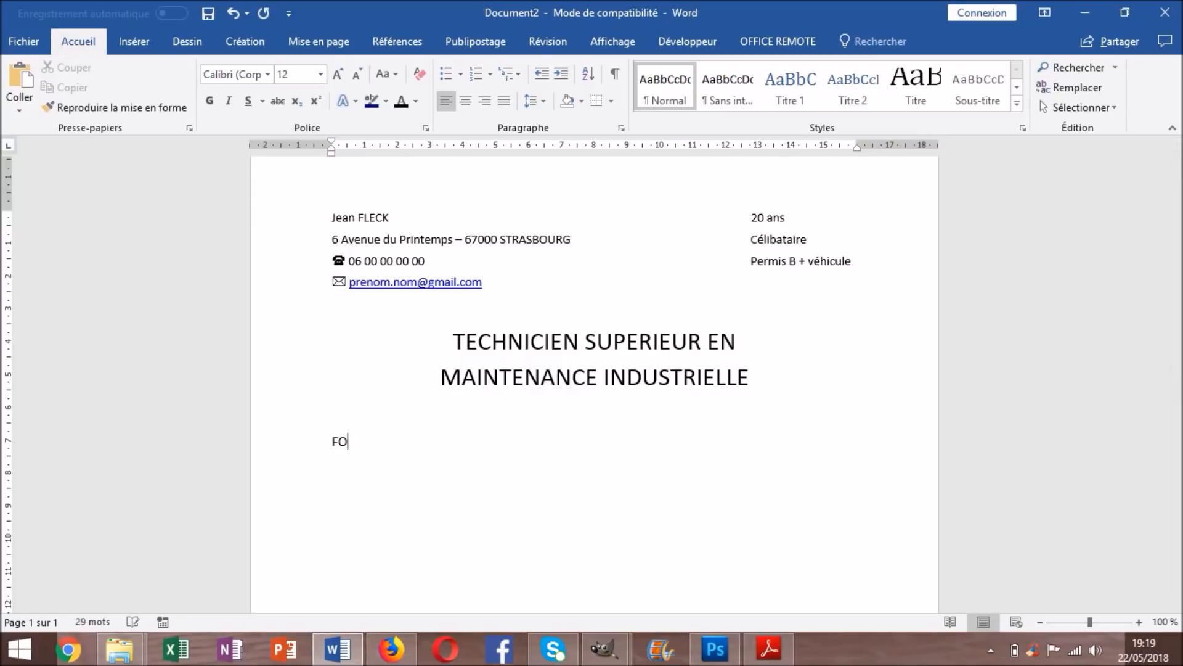
type("RMATION")
key("shift+Left")
key("shift+Left")
key("shift+Left")
key("shift+Left")
key("shift+Left")
key("shift+Left")
key("shift+Left")
key("shift+Left")
key("shift+Left")
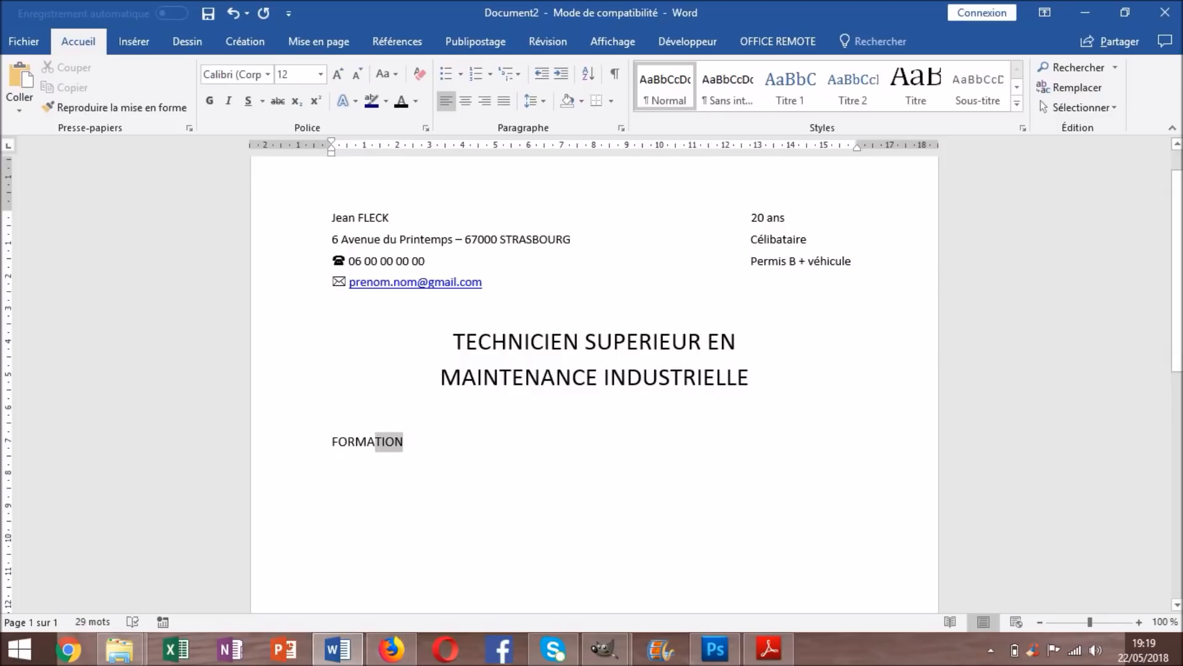
key("ctrl+e")
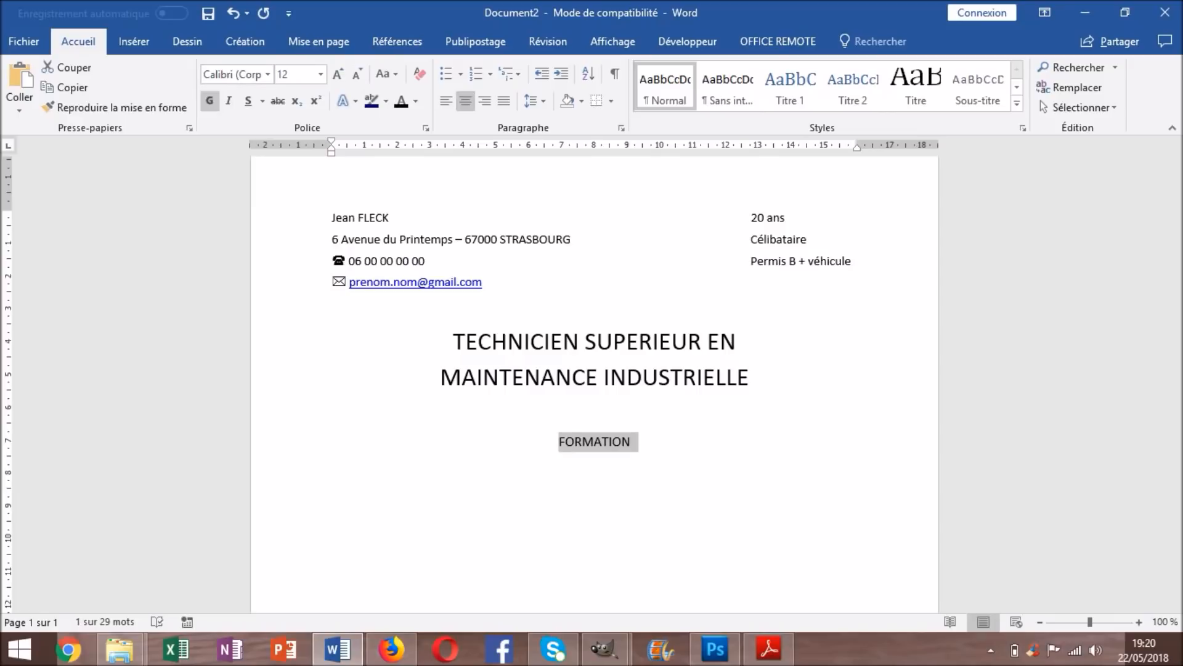
key("ctrl+g")
left_click(337, 74)
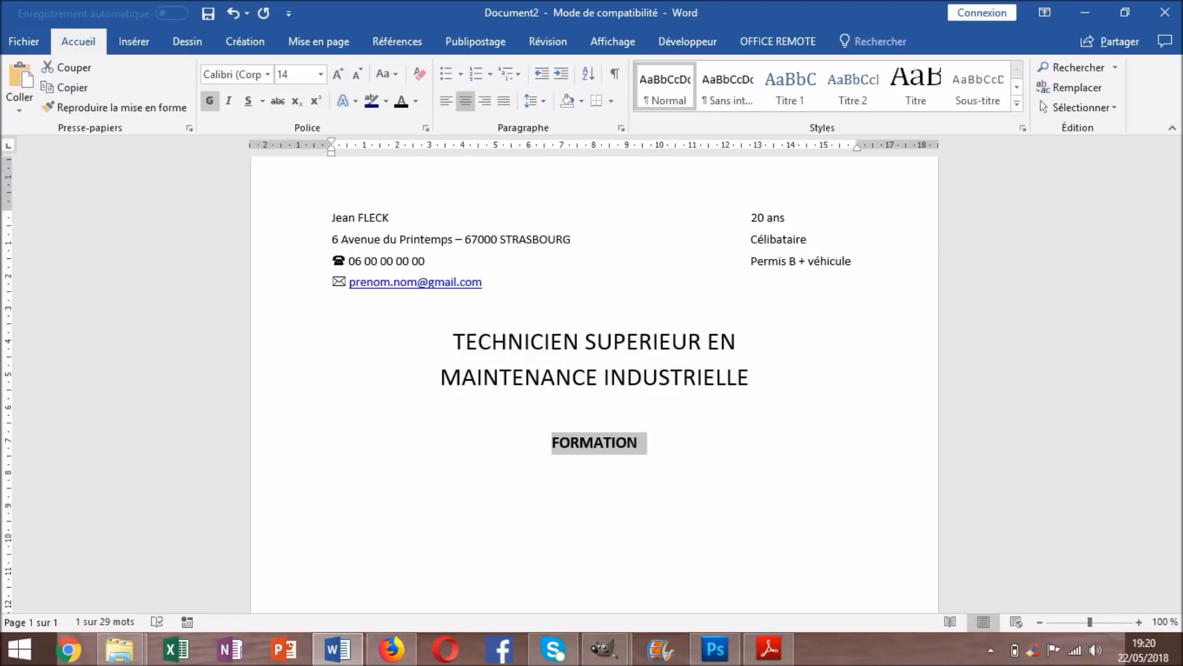
left_click(416, 102)
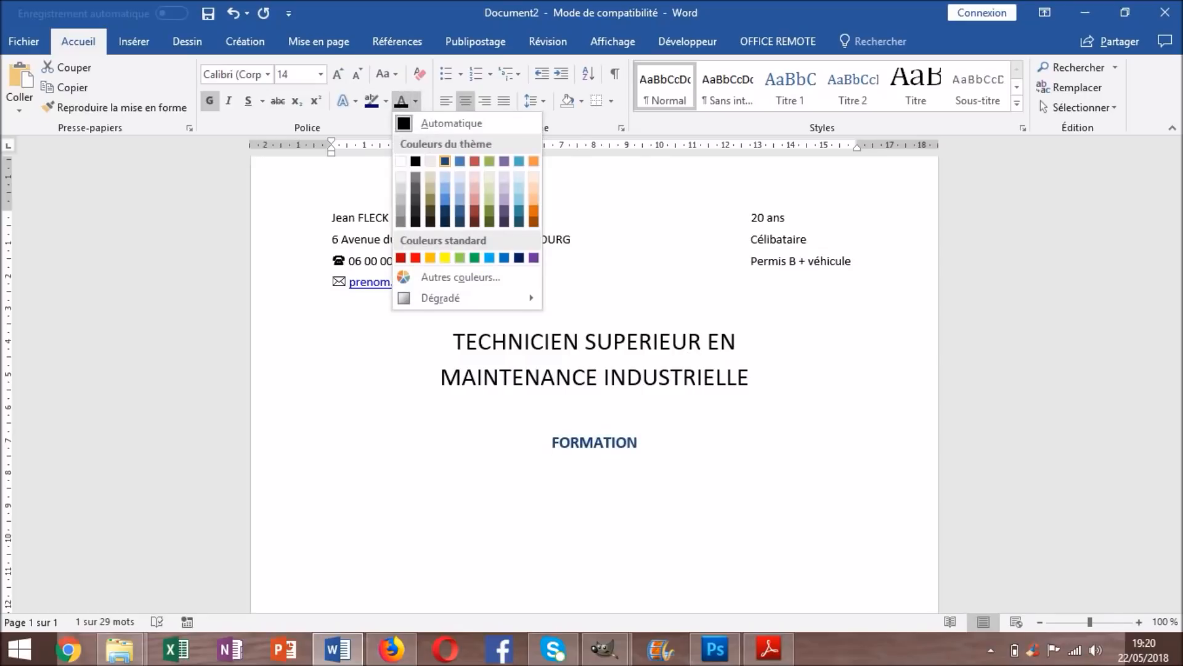
left_click(446, 161)
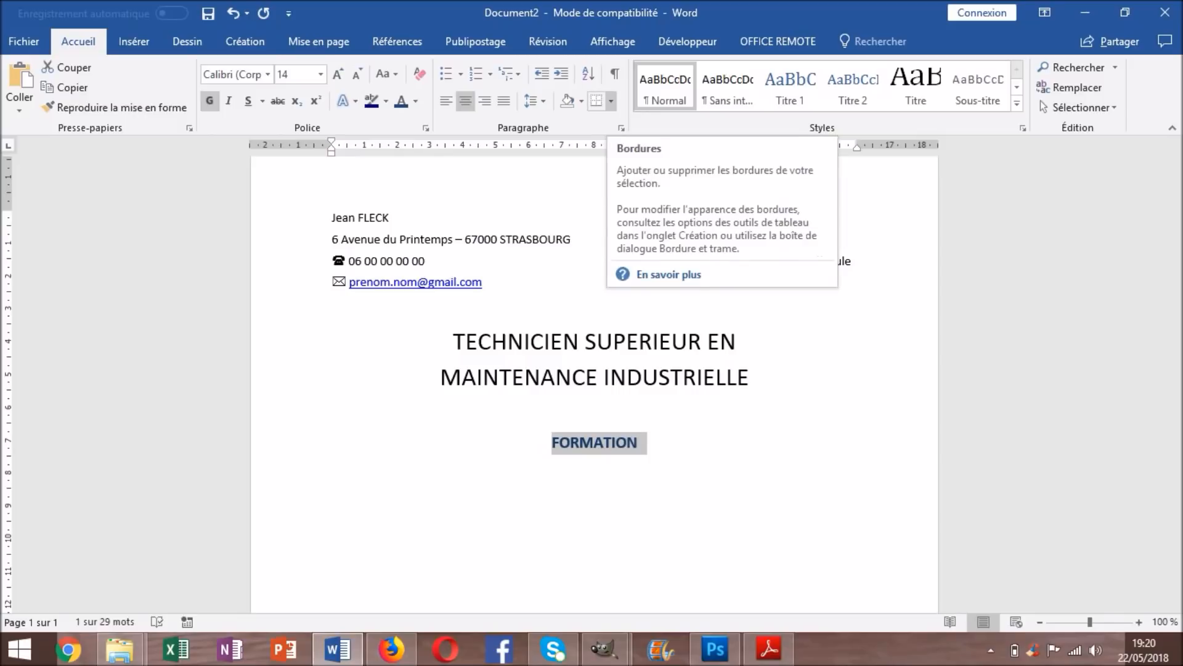
Apply a dash-dot-dot box page border through Bordure et trame
left_click(610, 101)
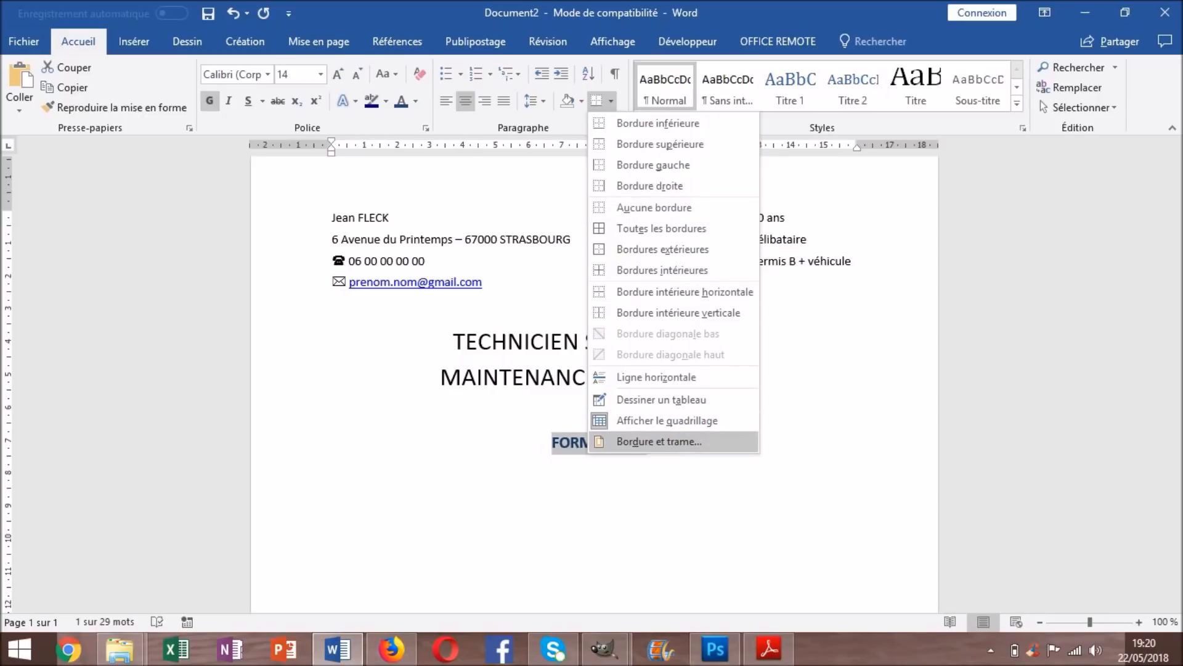
left_click(658, 441)
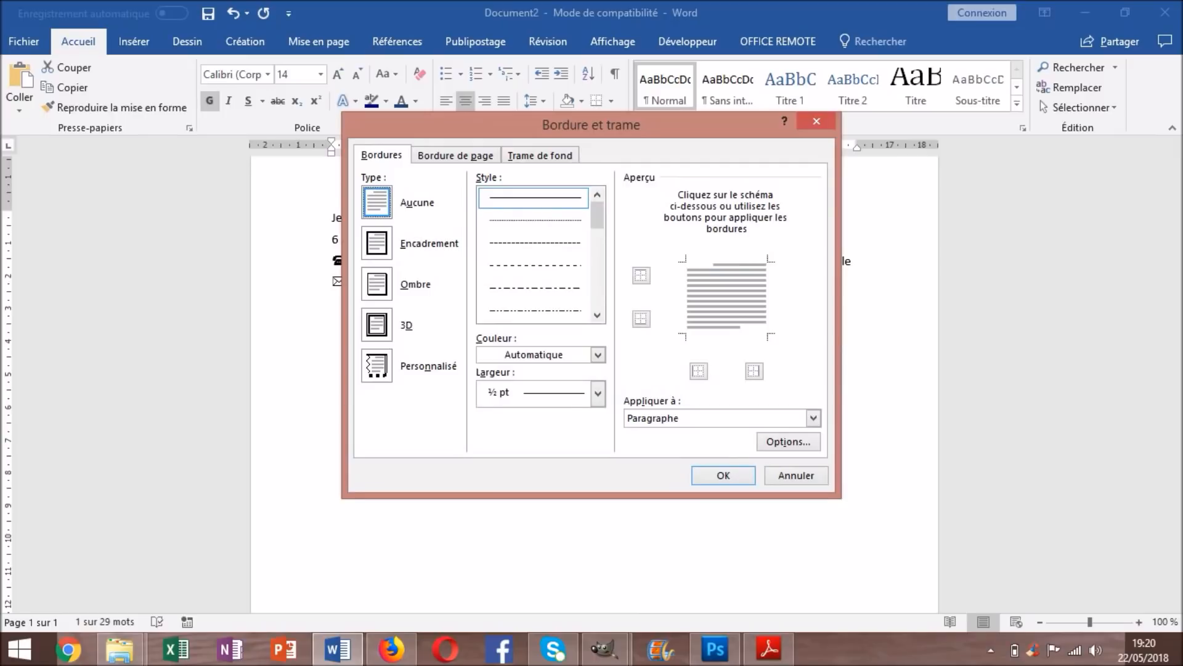
key("ctrl+shift+Tab")
key("ctrl+shift+Tab")
key("ctrl+shift+Tab")
key("ctrl+Tab")
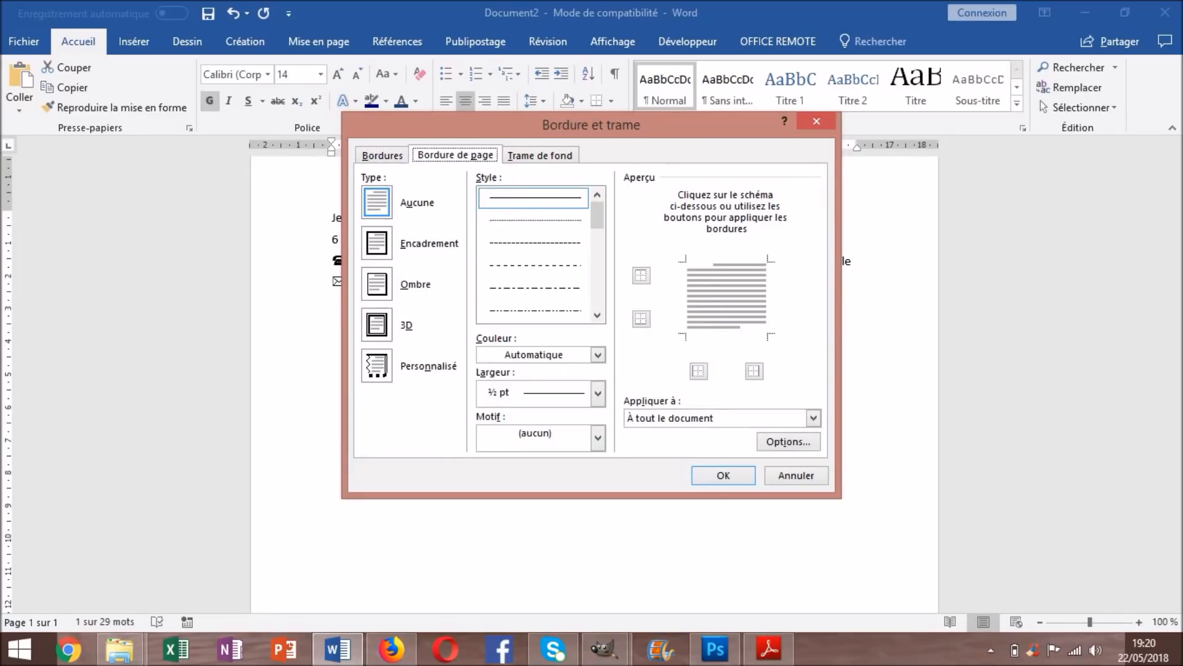
left_click(377, 243)
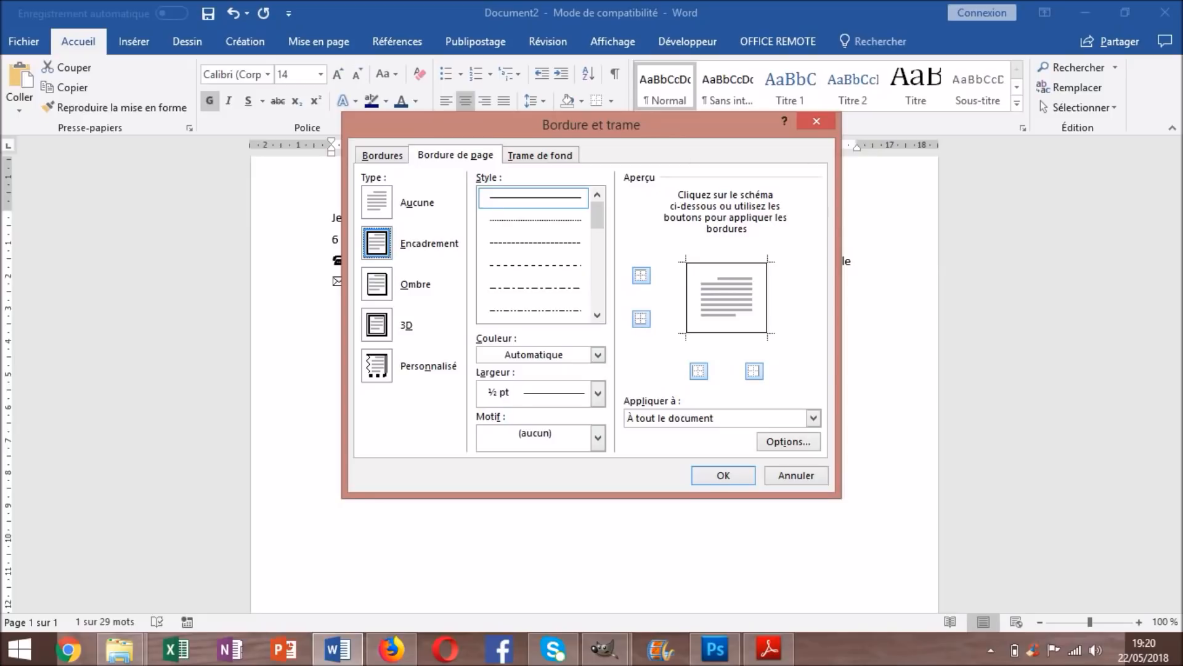
left_click(534, 242)
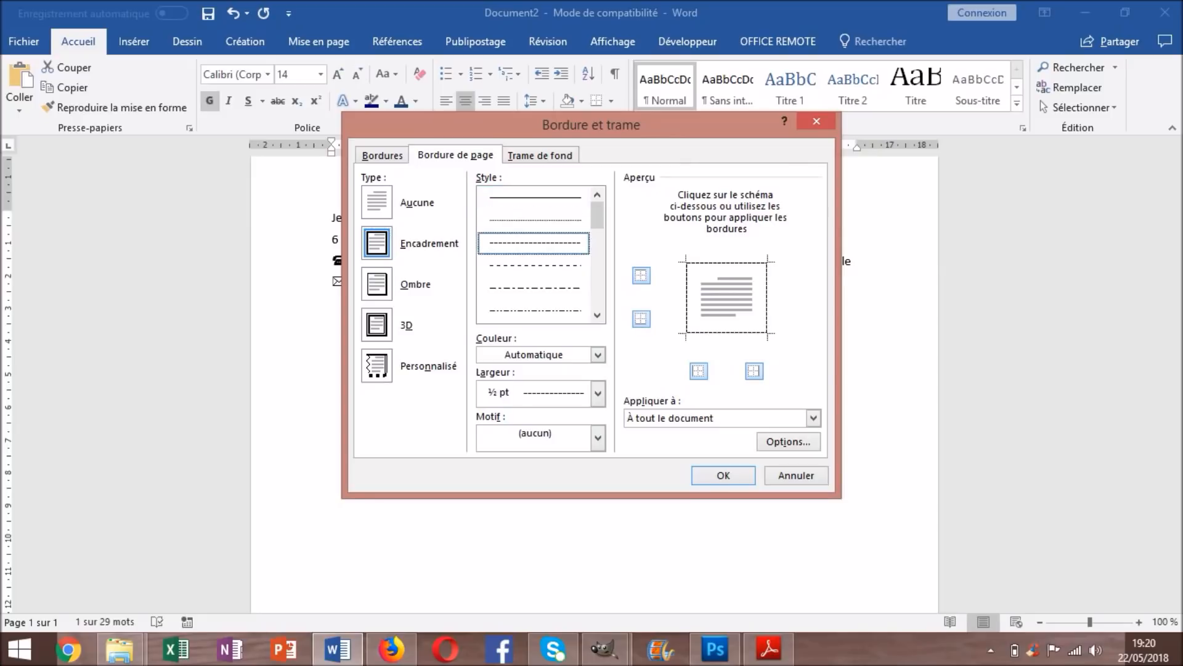
left_click(533, 266)
left_click(533, 198)
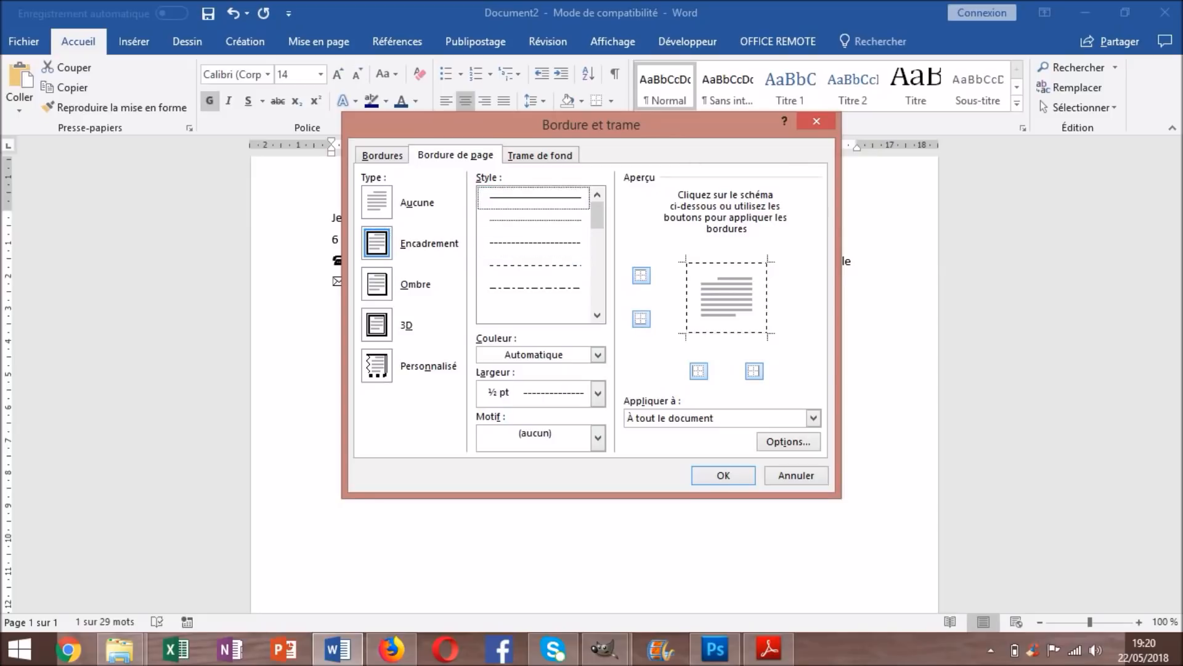
left_click(534, 243)
left_click(534, 288)
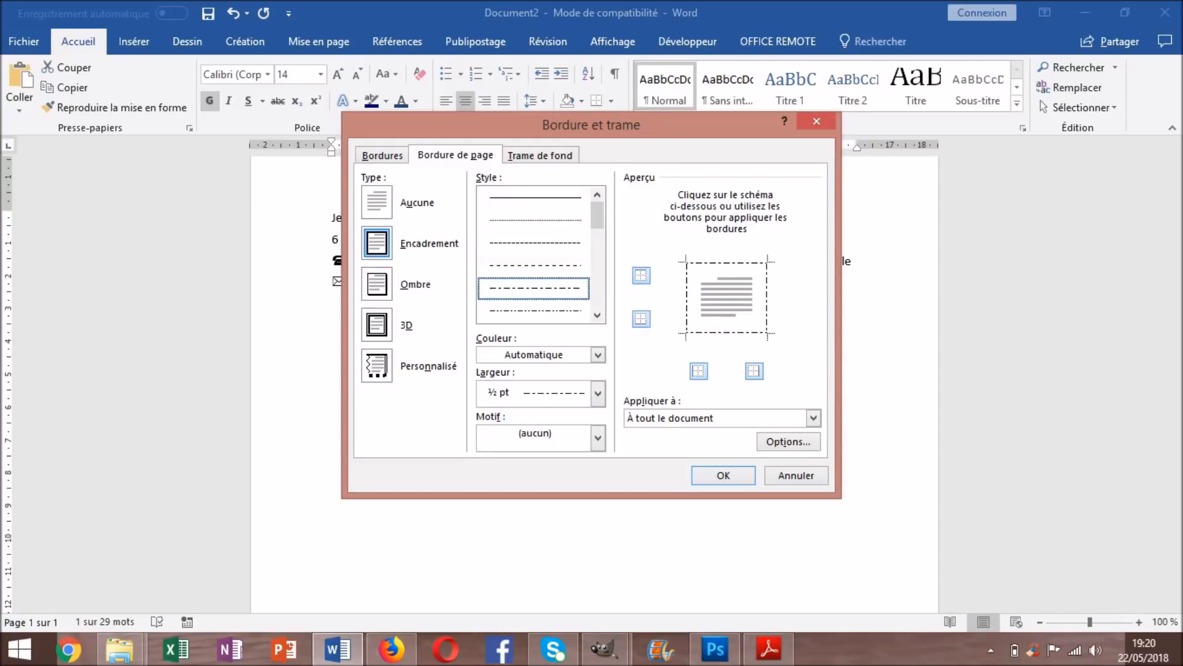
left_click(533, 311)
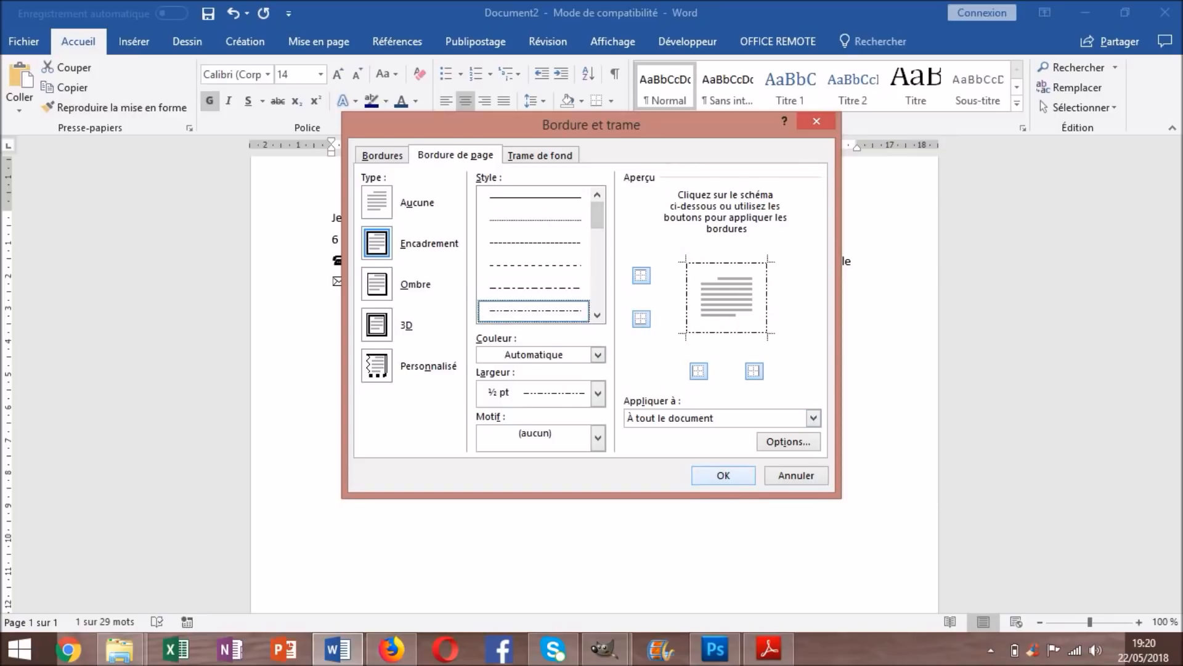
key("Return")
Undo the page border and put an outside border around the FORMATION paragraph
key("ctrl+z")
left_click_drag(651, 444, 551, 444)
left_click(611, 101)
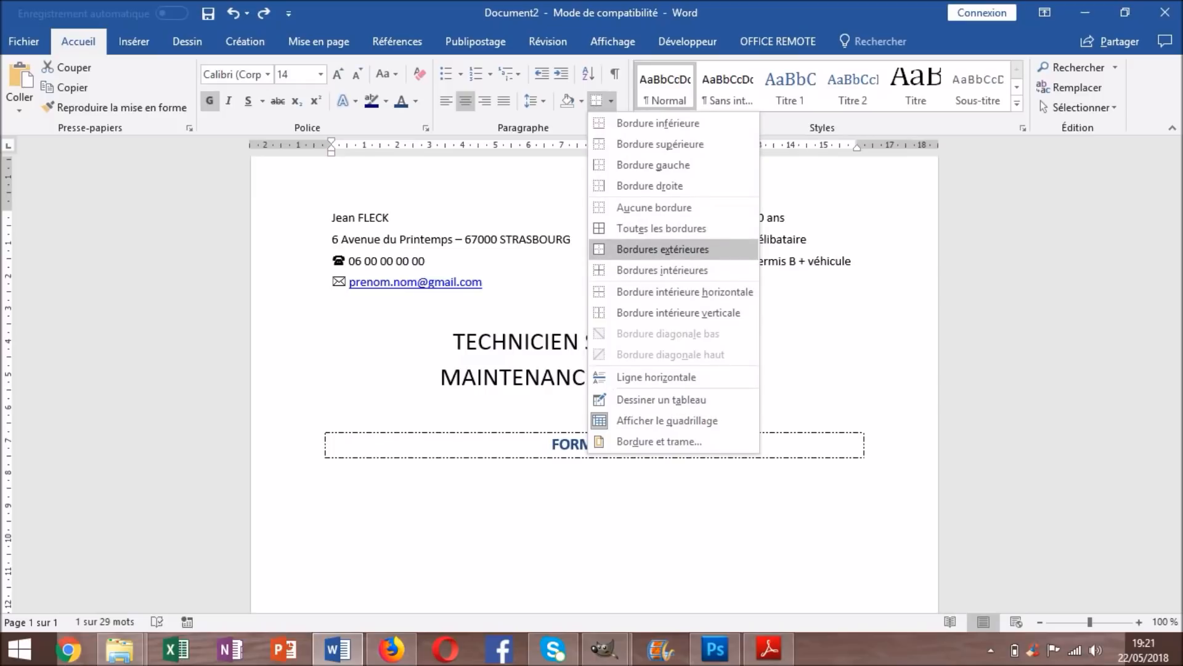
left_click(663, 249)
Move to the empty line above FORMATION, trying and undoing a line deletion
left_click(639, 444)
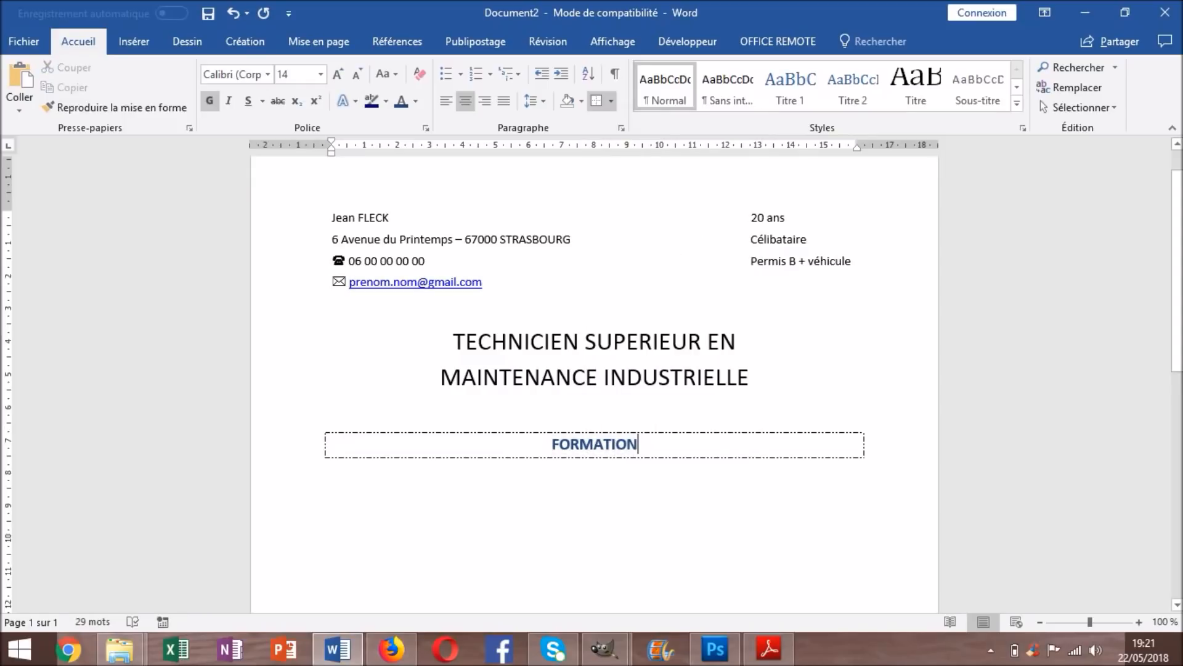
scroll(639, 445, "down", 1)
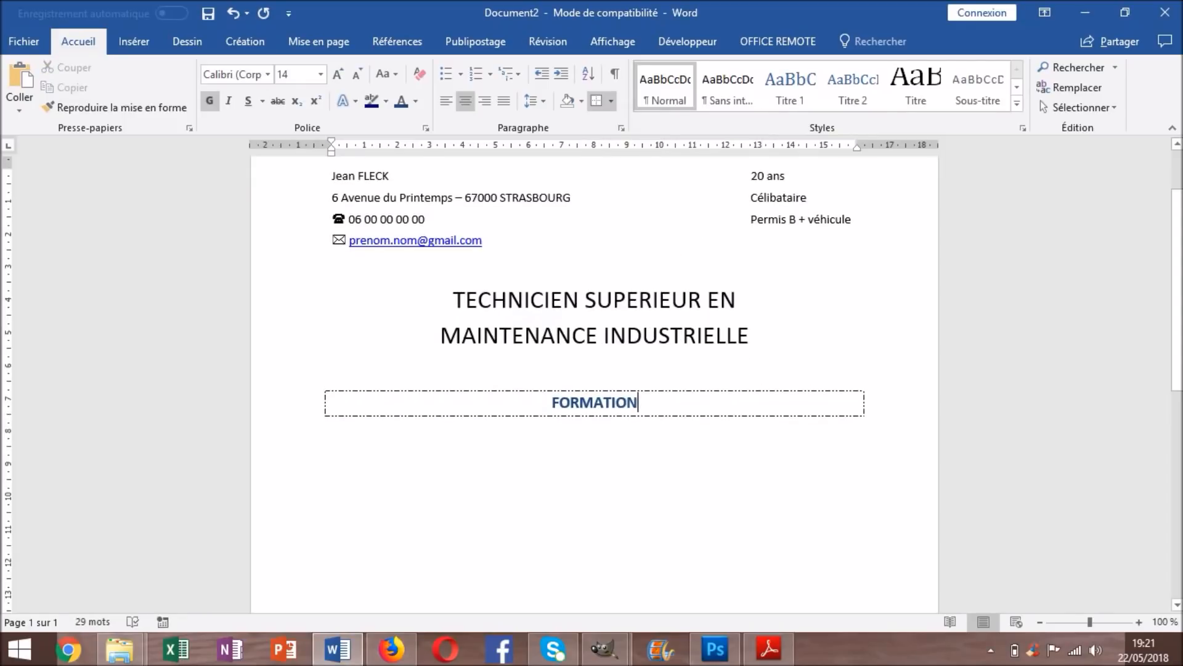
scroll(594, 382, "down", 1)
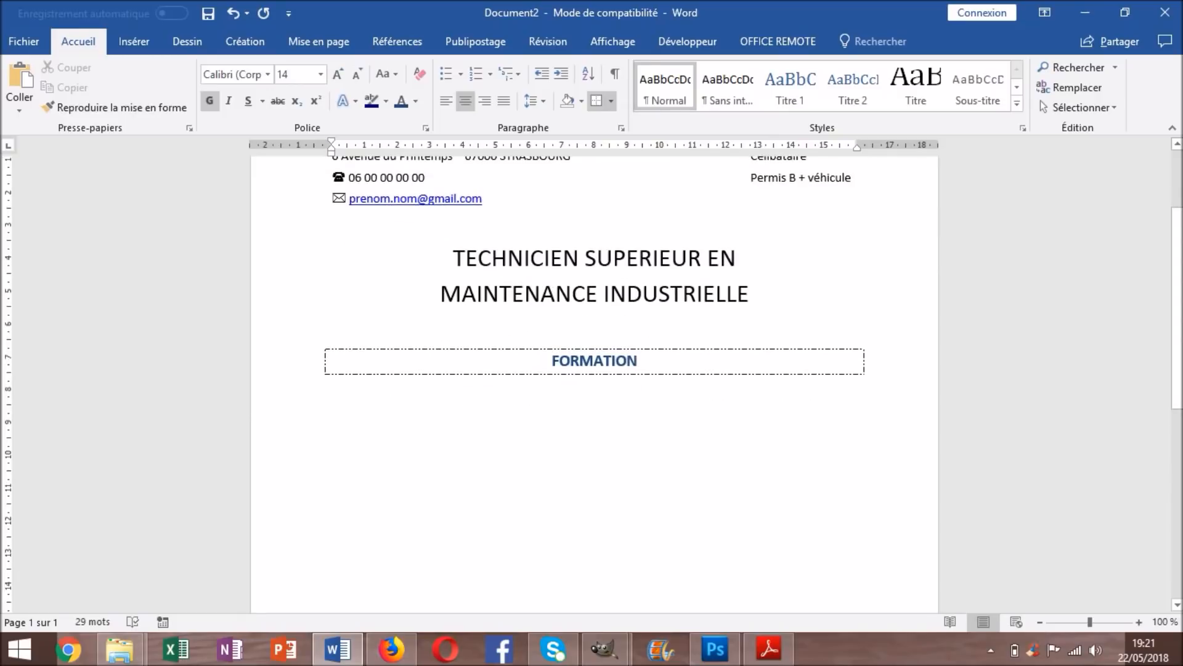
key("shift+Left")
key("shift+Left")
key("shift+Left")
key("shift+Left")
key("shift+Left")
key("shift+Left")
key("shift+Left")
key("shift+Left")
key("shift+Left")
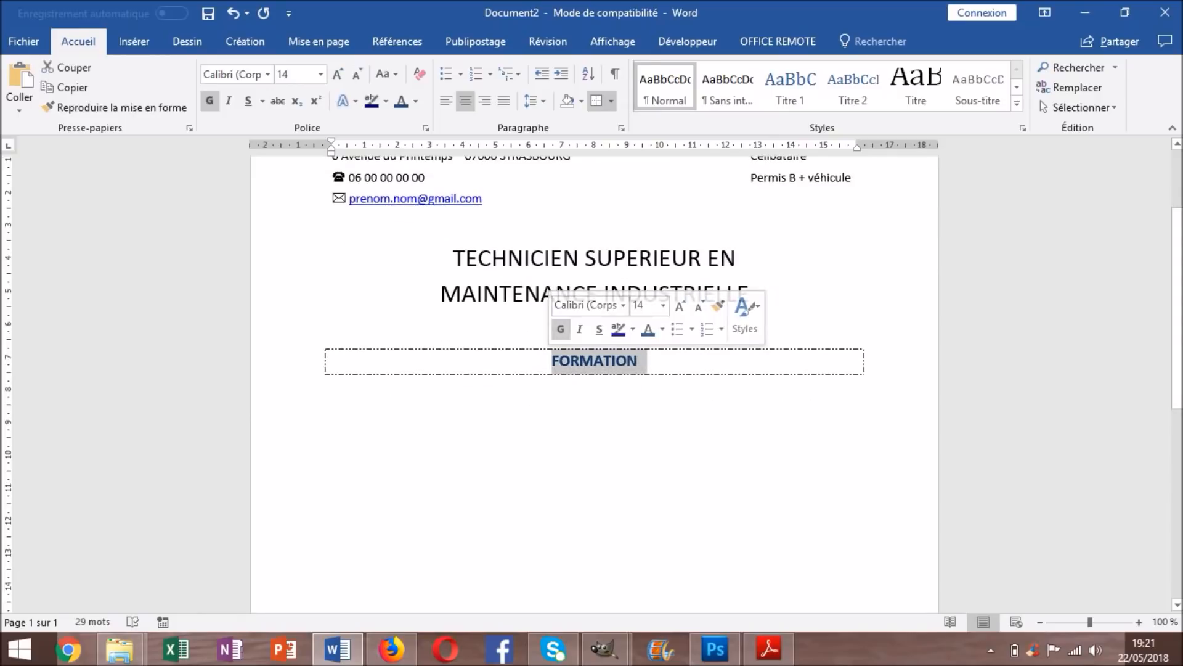
key("Left")
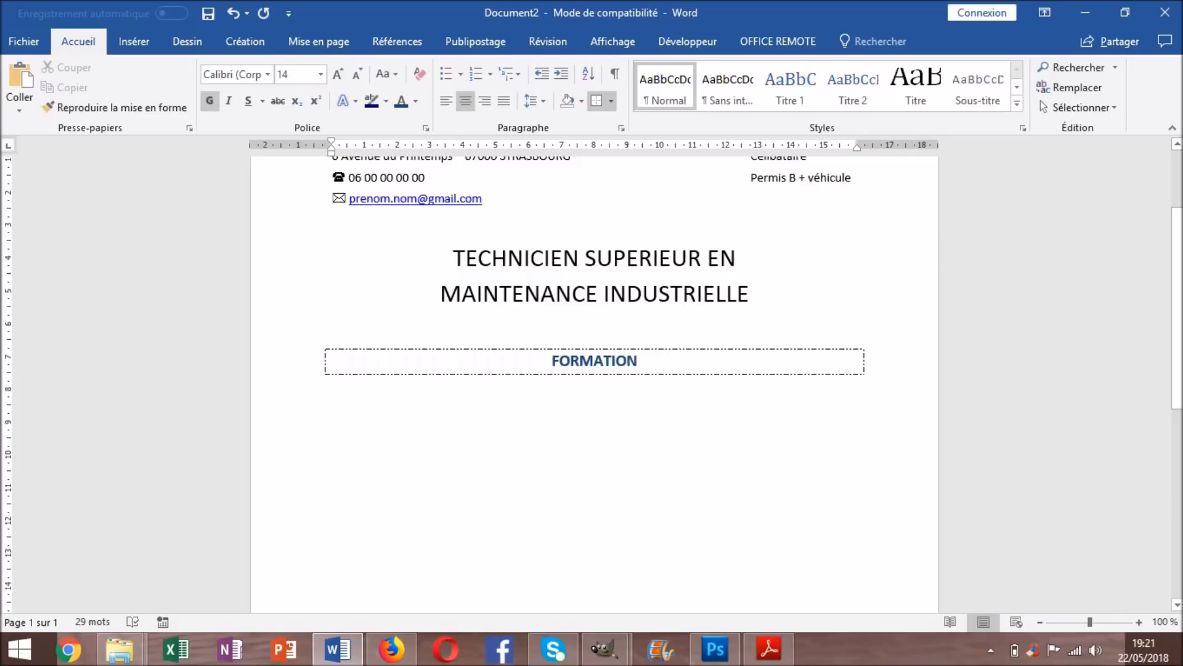
key("Up")
key("Delete")
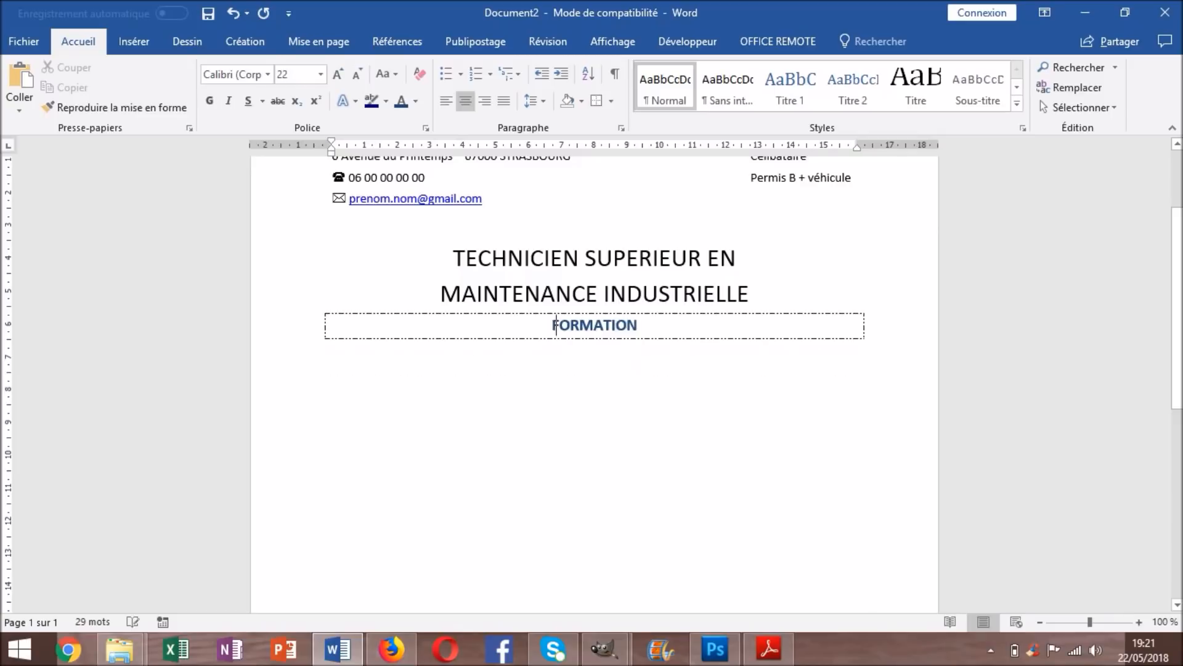
key("Return")
key("ctrl+z")
key("ctrl+z")
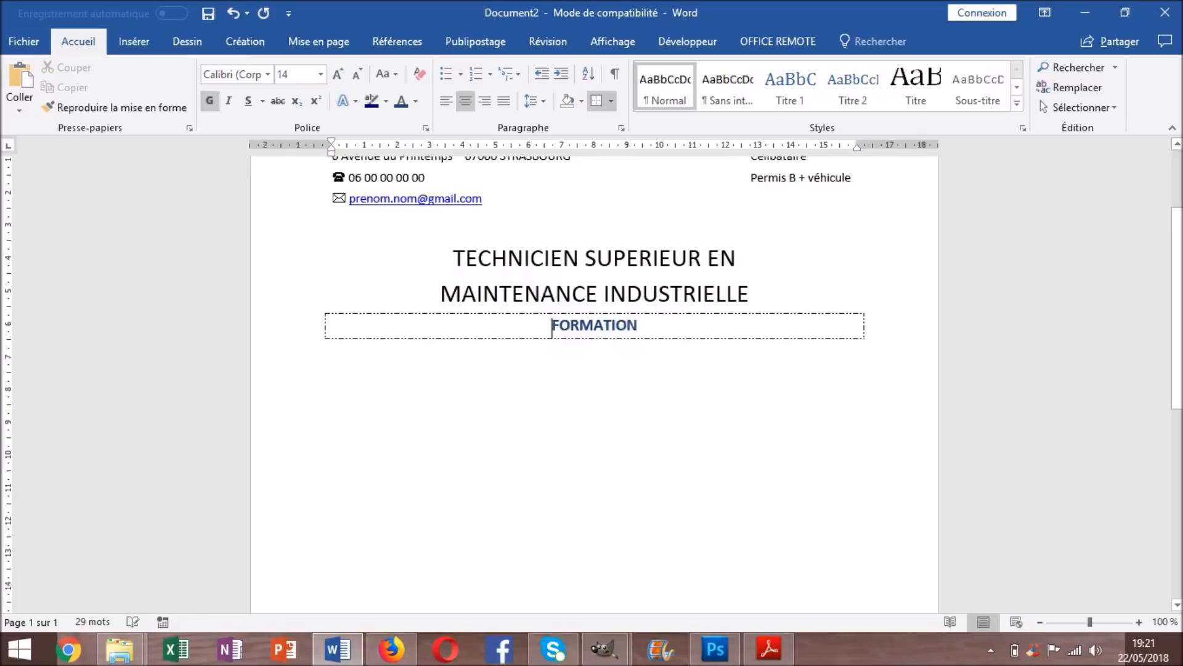
Set the empty line above FORMATION to 16 pt
scroll(594, 370, "down", 1)
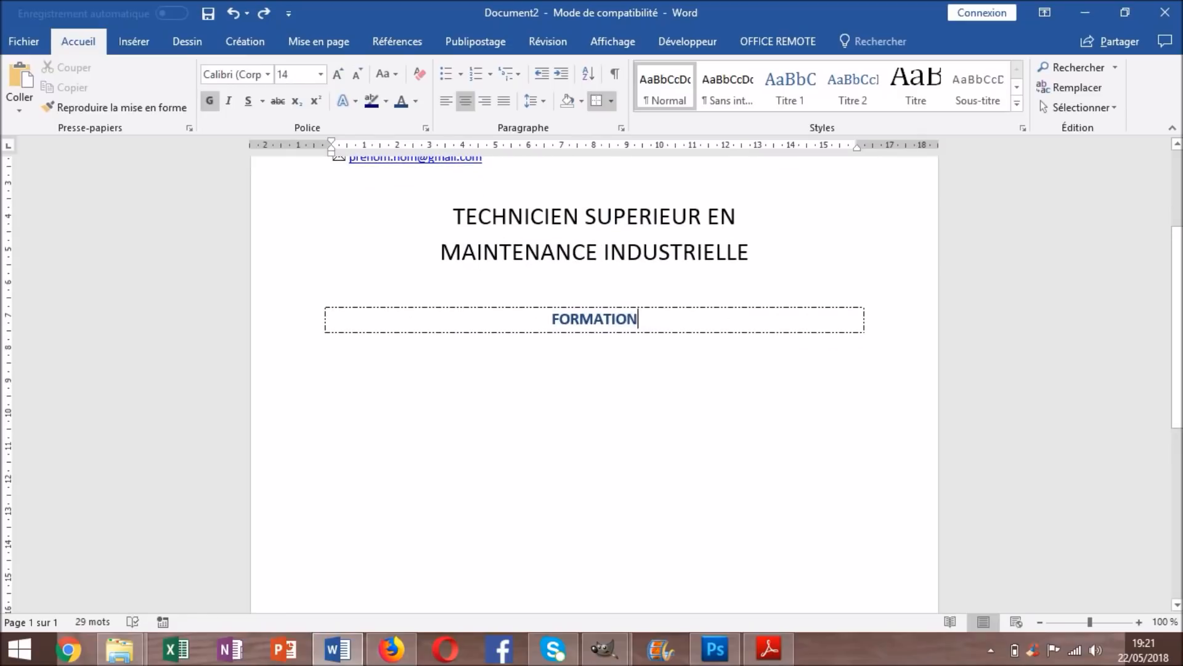
key("Up")
left_click(356, 74)
left_click(356, 74)
left_click(356, 74)
left_click(357, 74)
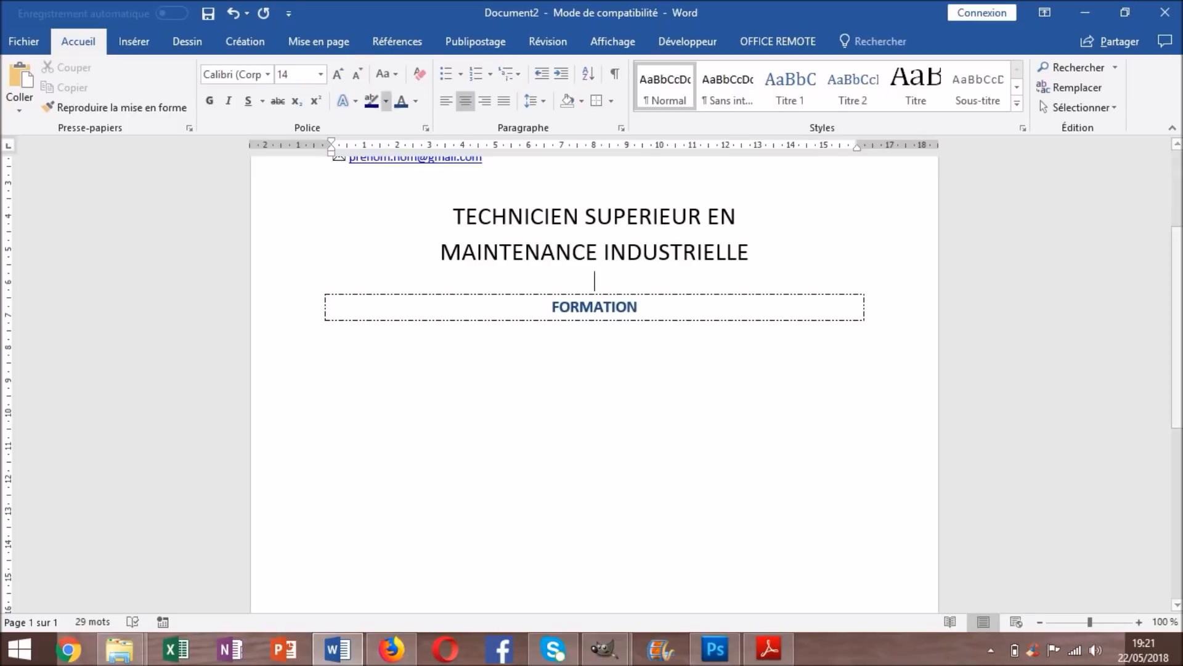
left_click(338, 74)
scroll(594, 370, "up", 1)
scroll(697, 292, "up", 1)
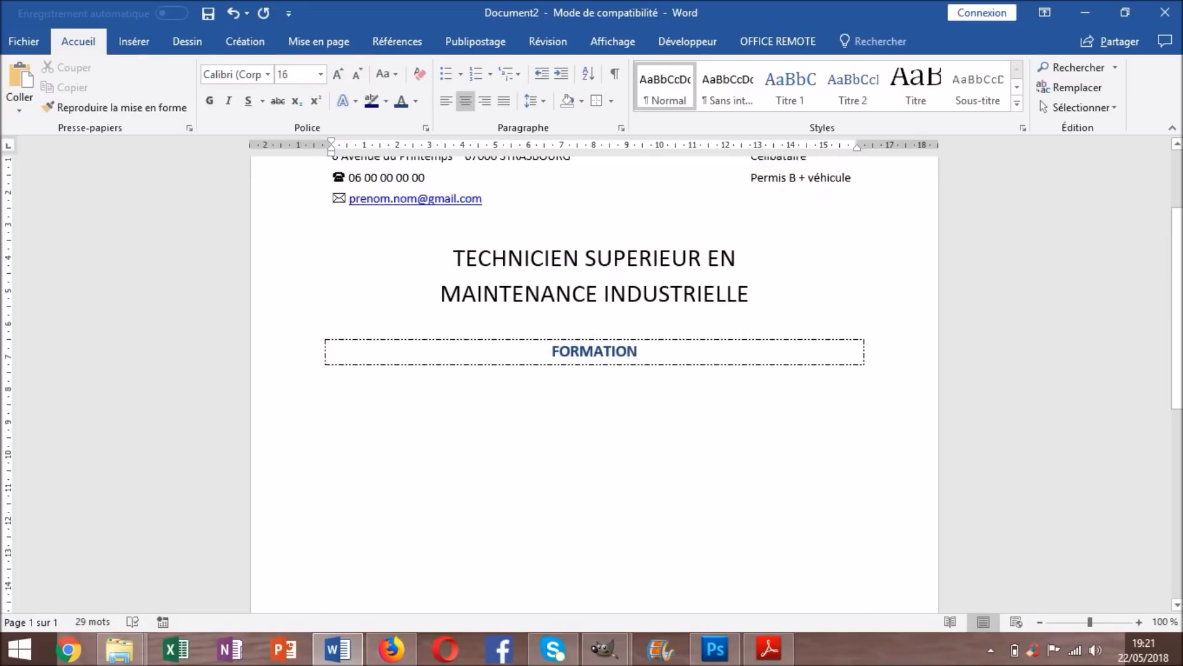
triple_click(697, 293)
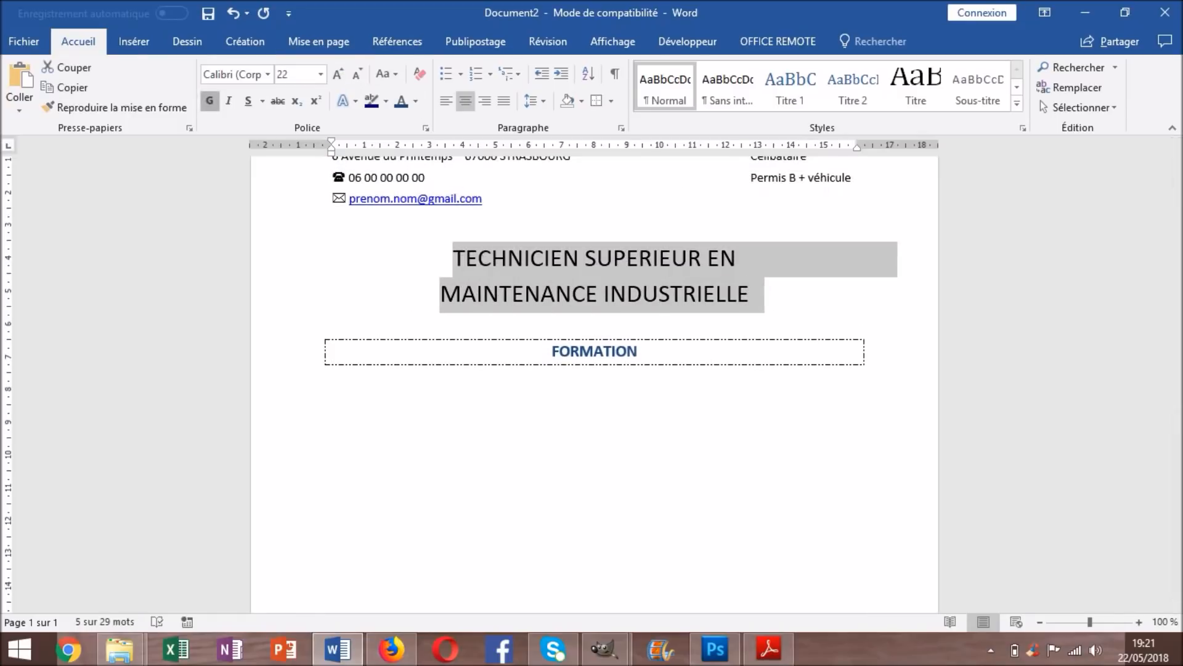
left_click(210, 100)
left_click(552, 352)
left_click(639, 352)
key("Return")
key("BackSpace")
key("BackSpace")
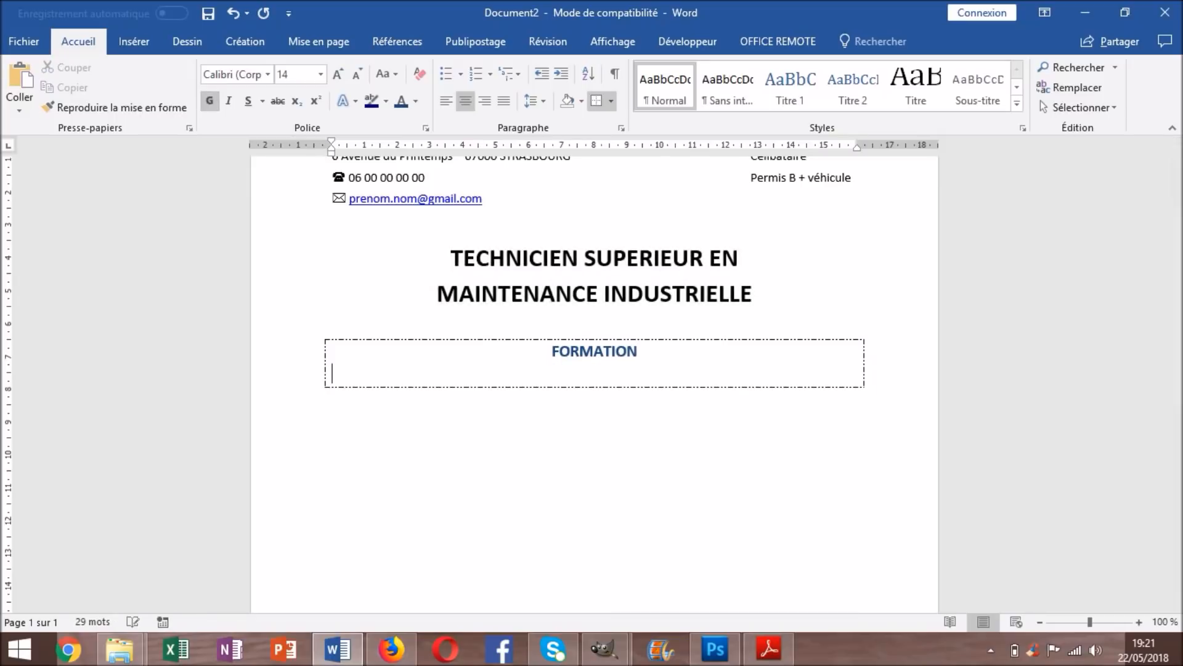
key("Return")
key("Return")
left_click_drag(638, 351, 553, 352)
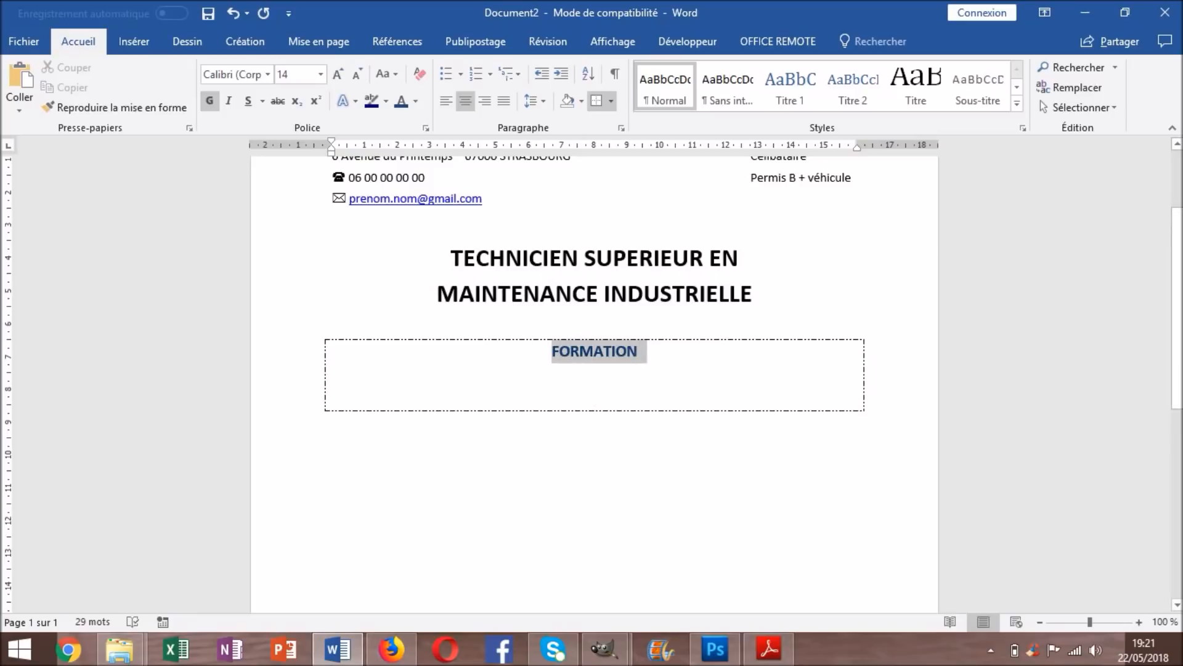
left_click(597, 100)
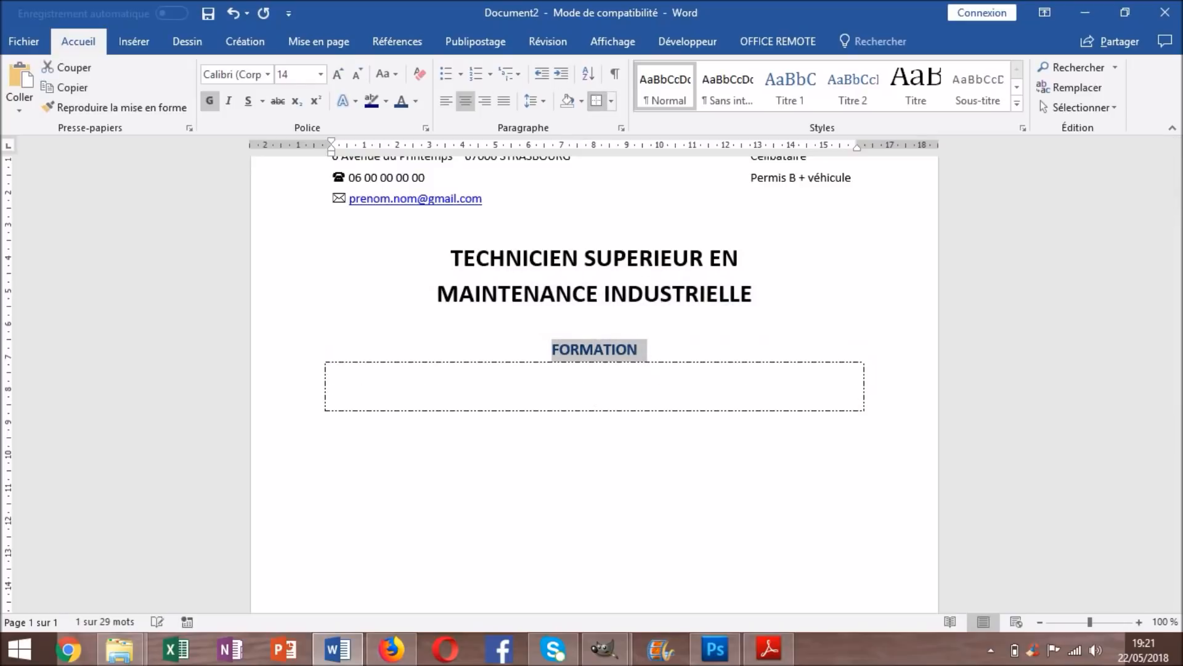
key("ctrl+z")
key("ctrl+z")
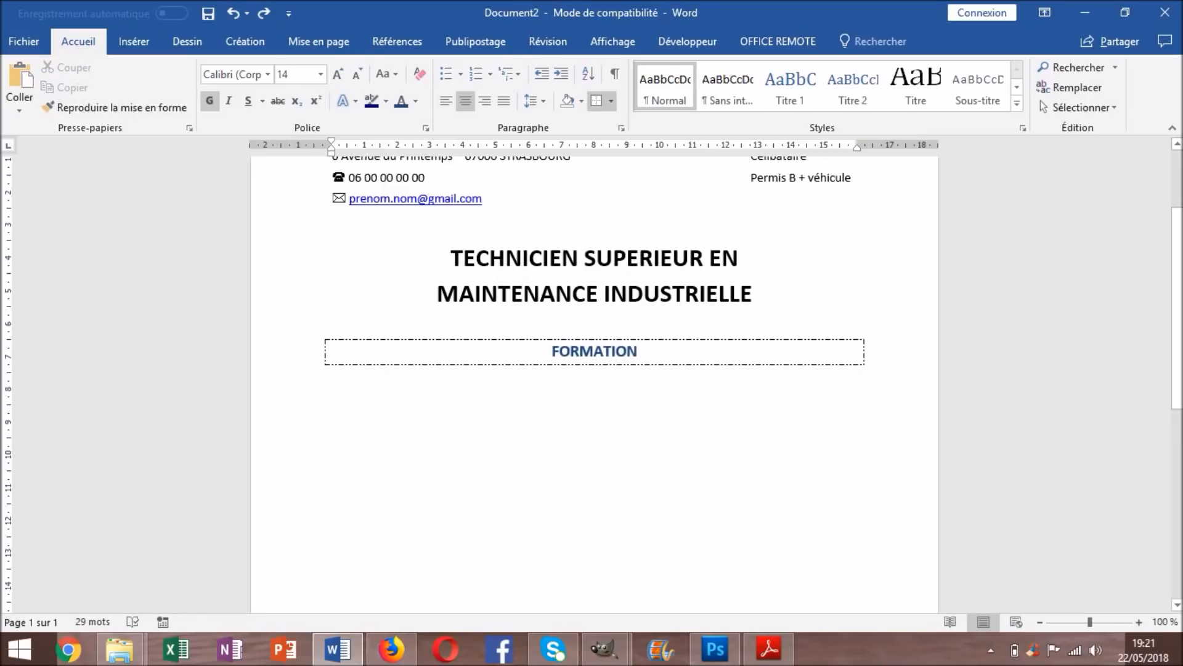
key("Return")
key("BackSpace")
key("Left")
key("BackSpace")
key("ctrl+z")
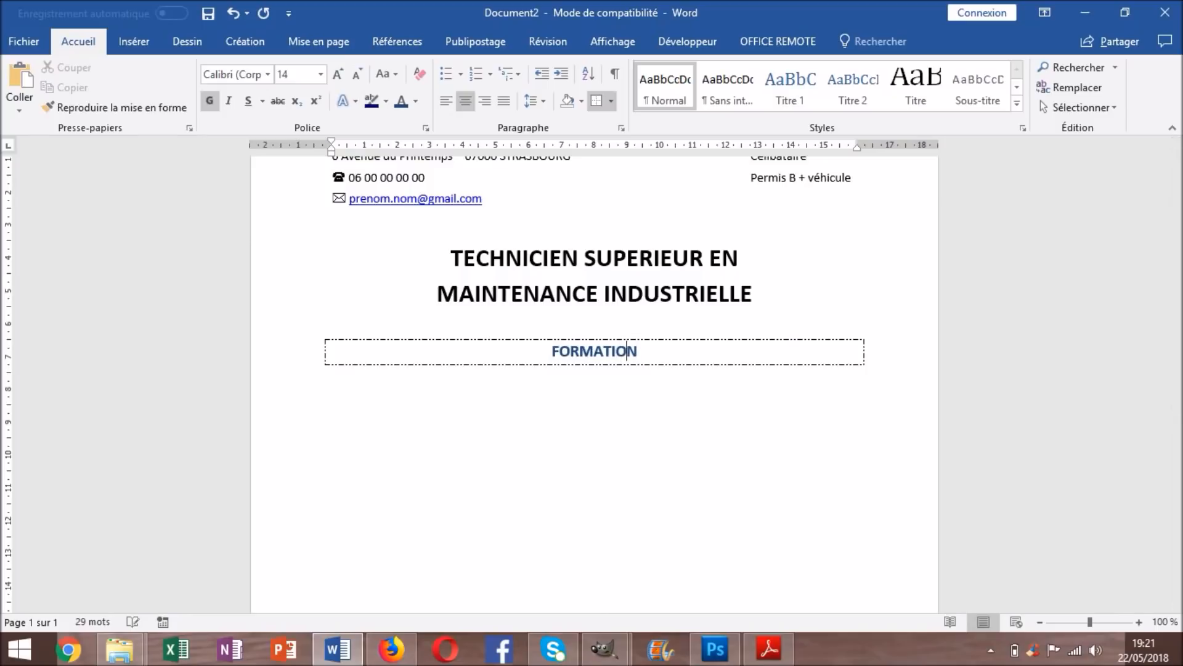
key("End")
key("Return")
key("BackSpace")
key("Return")
key("ctrl+z")
key("ctrl+z")
key("ctrl+z")
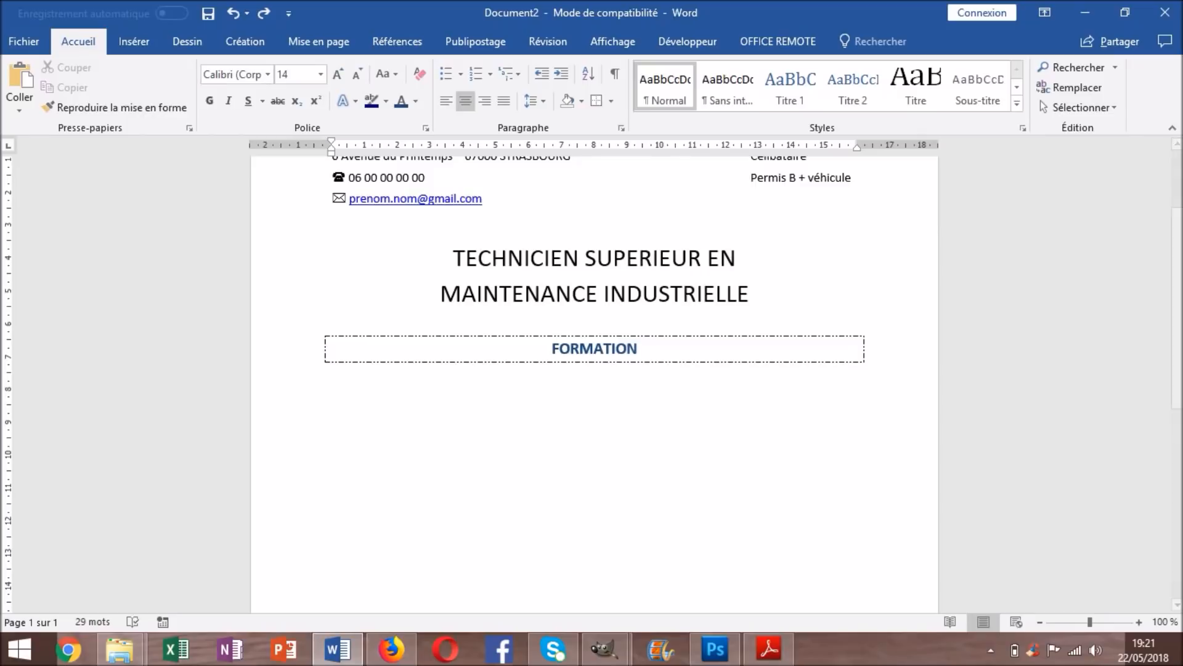
key("ctrl+y")
key("ctrl+y")
key("ctrl+y")
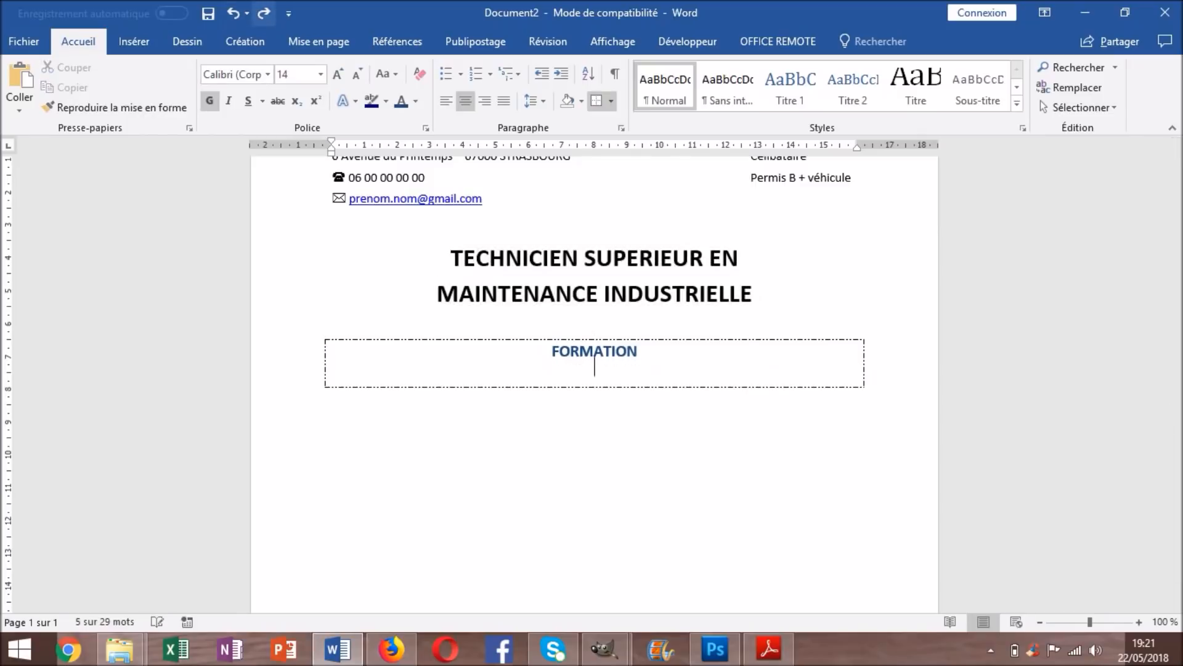
Delete the old boxed FORMATION heading and retype FORMATION below the title
key("ctrl+z")
triple_click(595, 351)
key("Delete")
key("BackSpace")
key("Return")
key("Return")
key("Return")
key("Return")
key("Return")
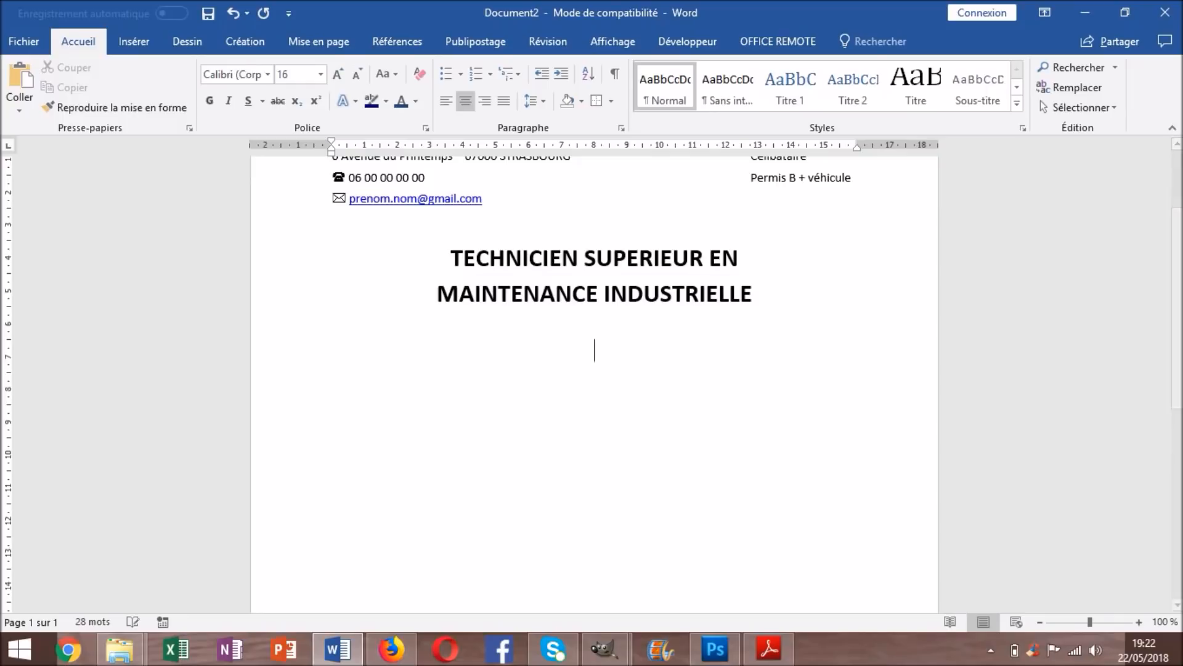
left_click(594, 325)
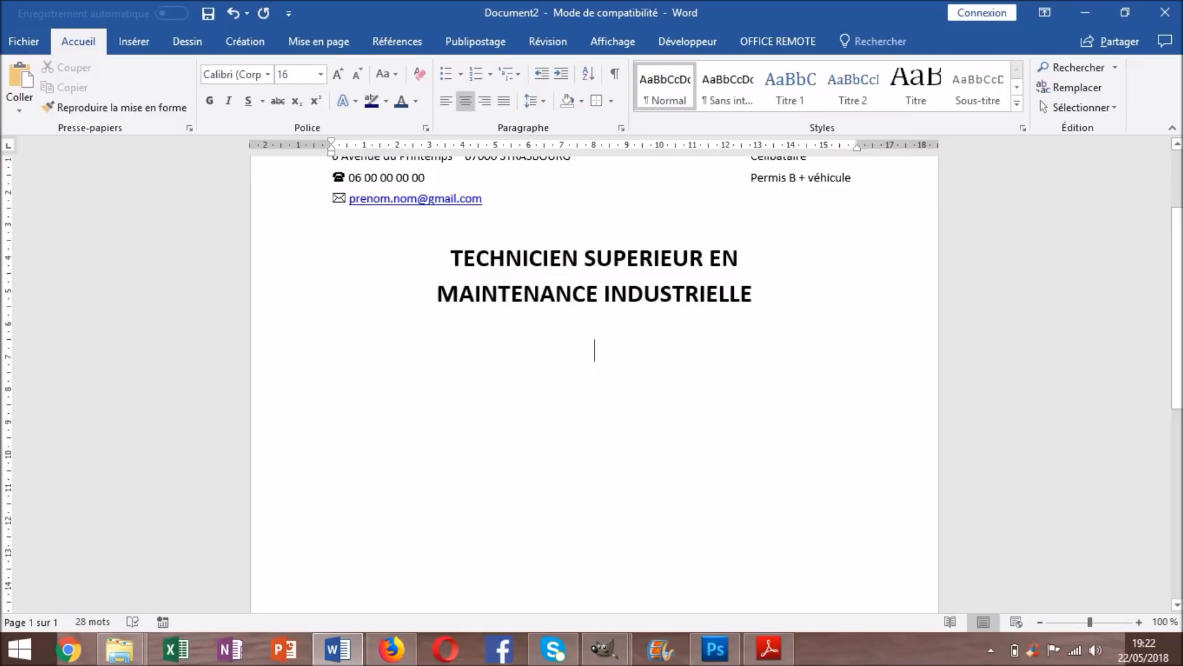
type("FORMATION")
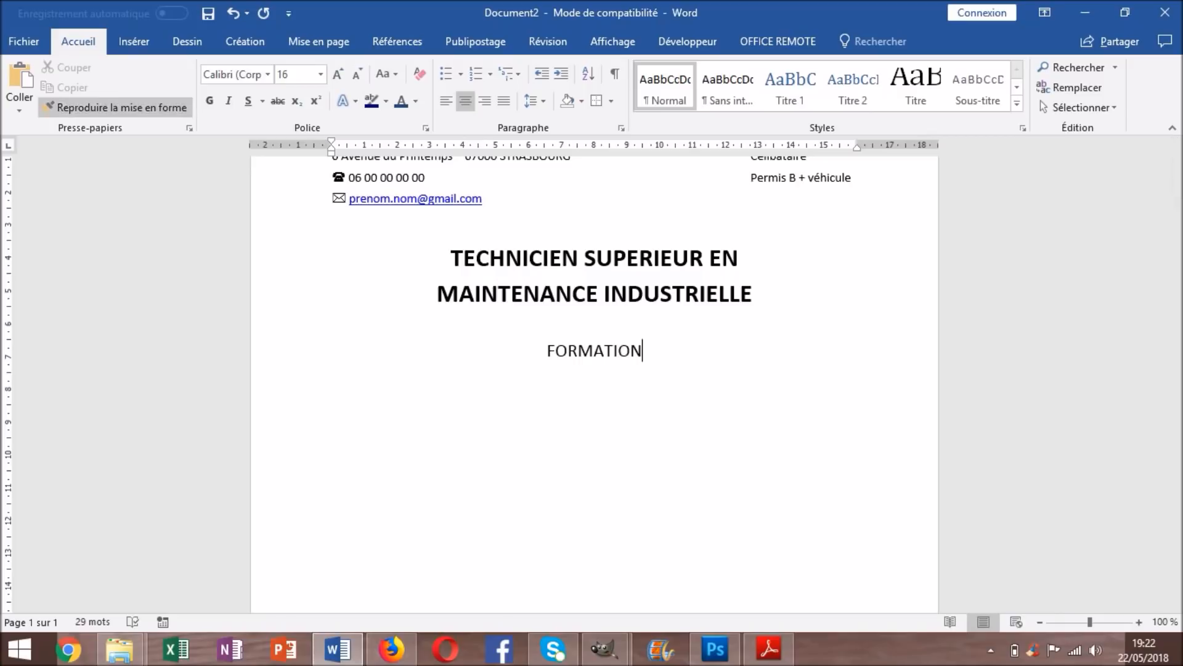
Make FORMATION bold inside a box border, with the caret on the line below
left_click(210, 101)
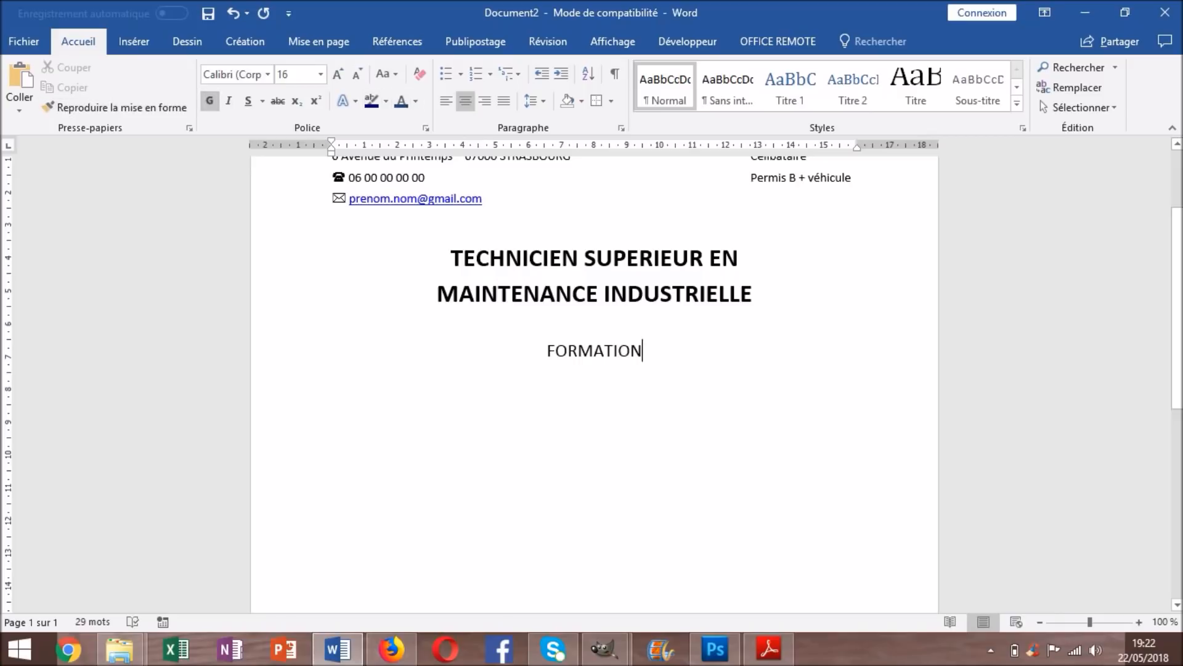
left_click_drag(652, 352, 547, 351)
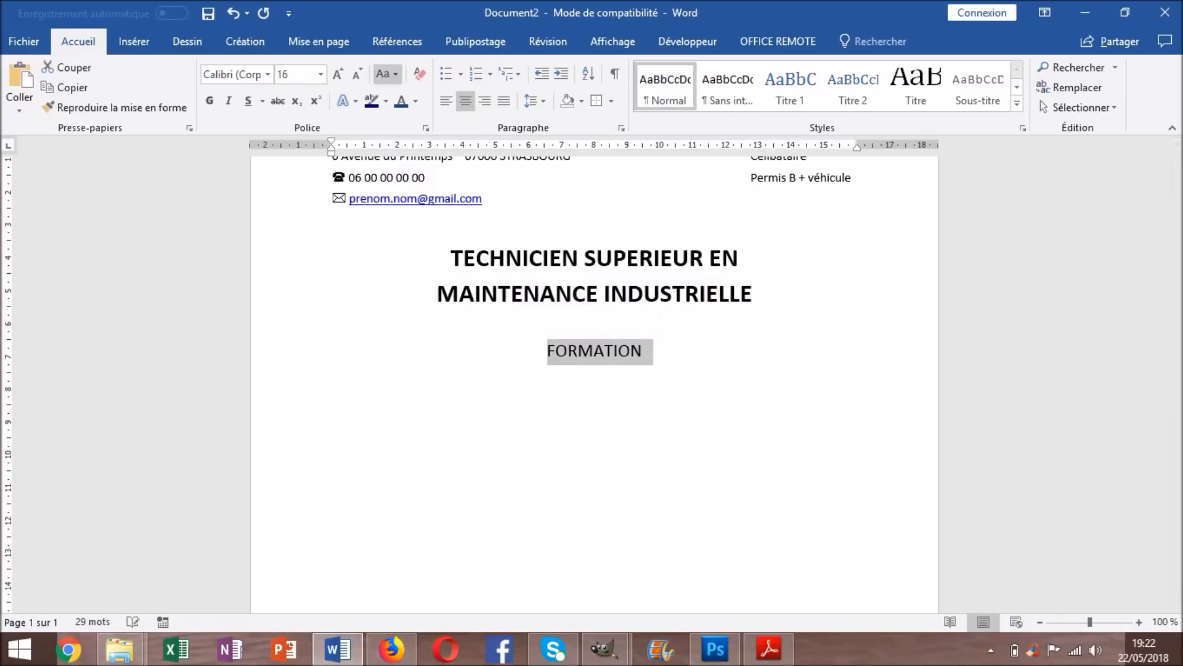
left_click(209, 101)
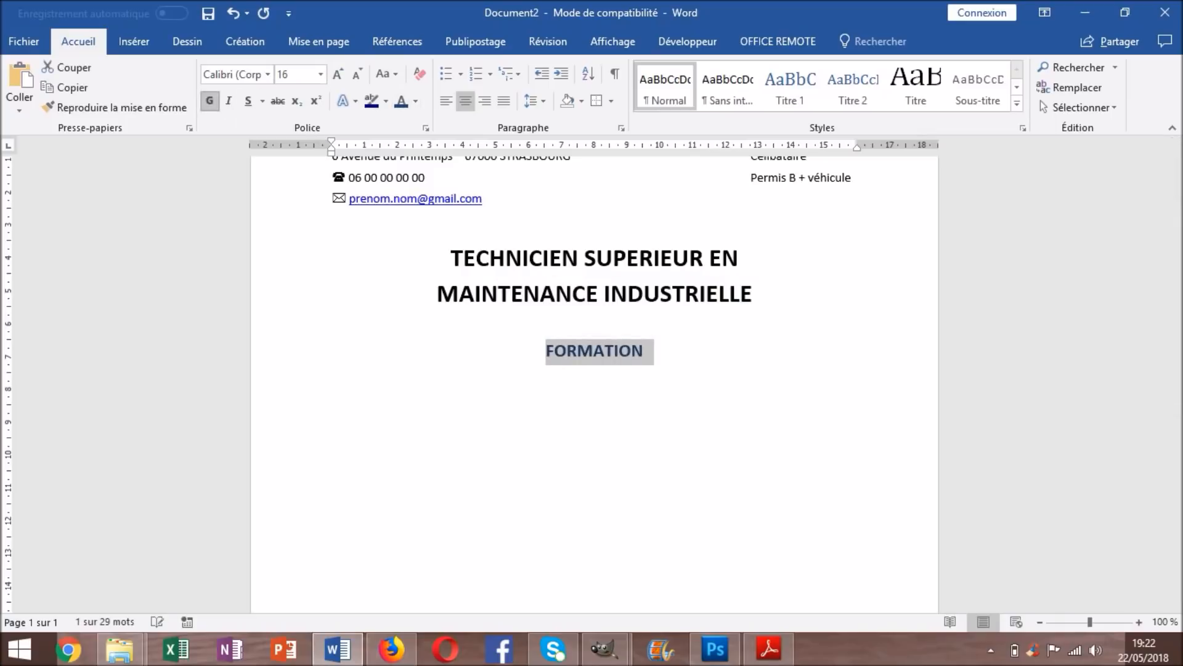
left_click(611, 101)
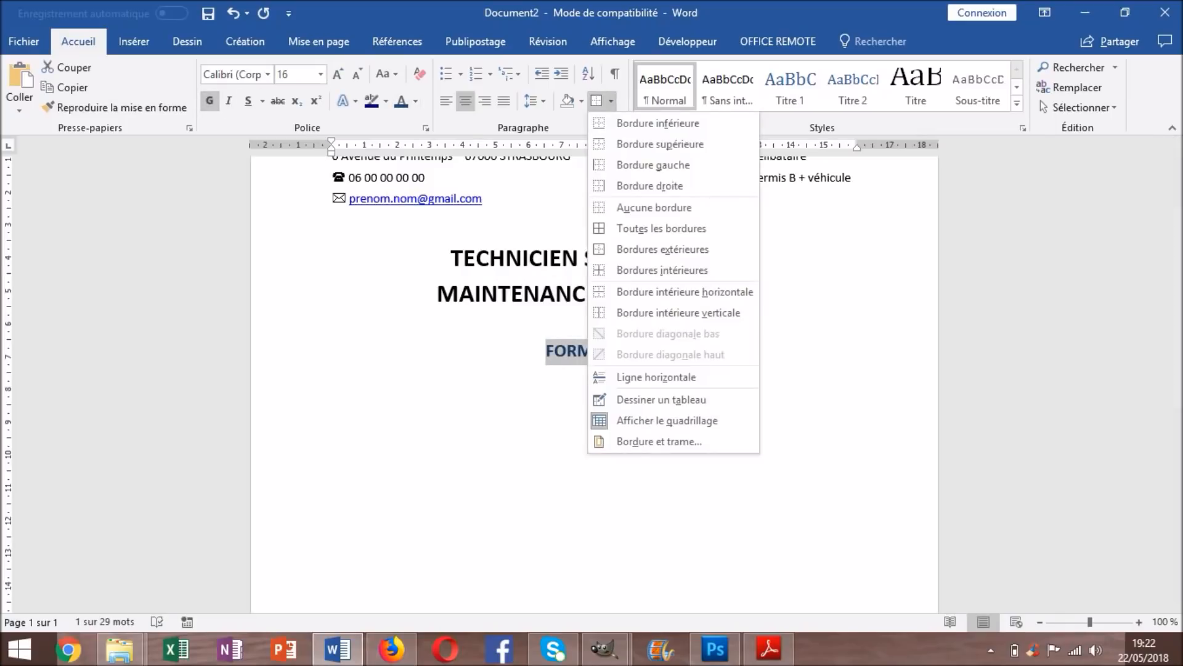
left_click(653, 270)
left_click(632, 352)
key("Right")
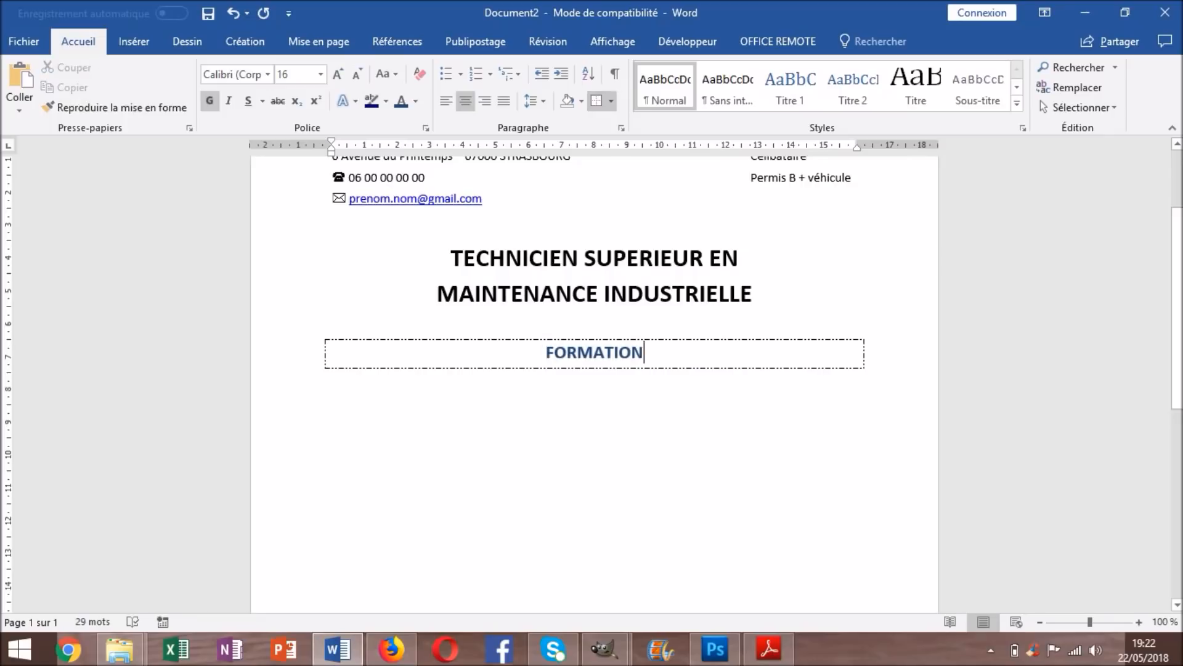
left_click(595, 380)
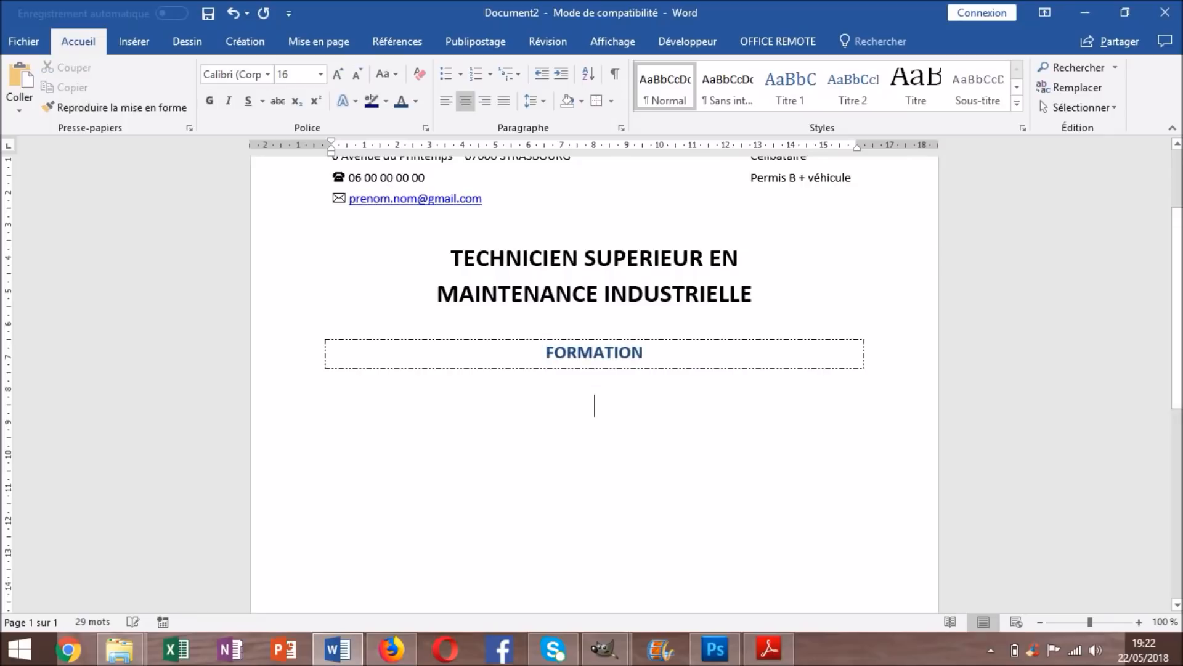
Type the left-aligned entry '2016 : DUT Génie Industriel et maintenance'
left_click(446, 101)
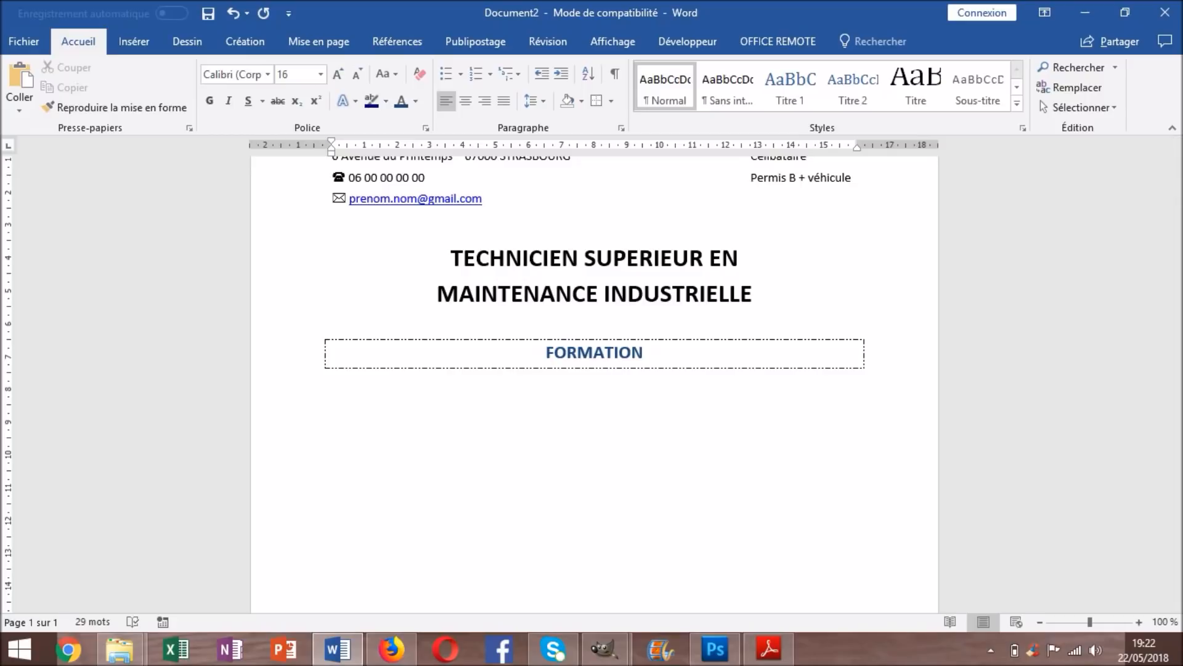
type("2016 :")
key("BackSpace")
key("BackSpace")
key("BackSpace")
type(": DUT")
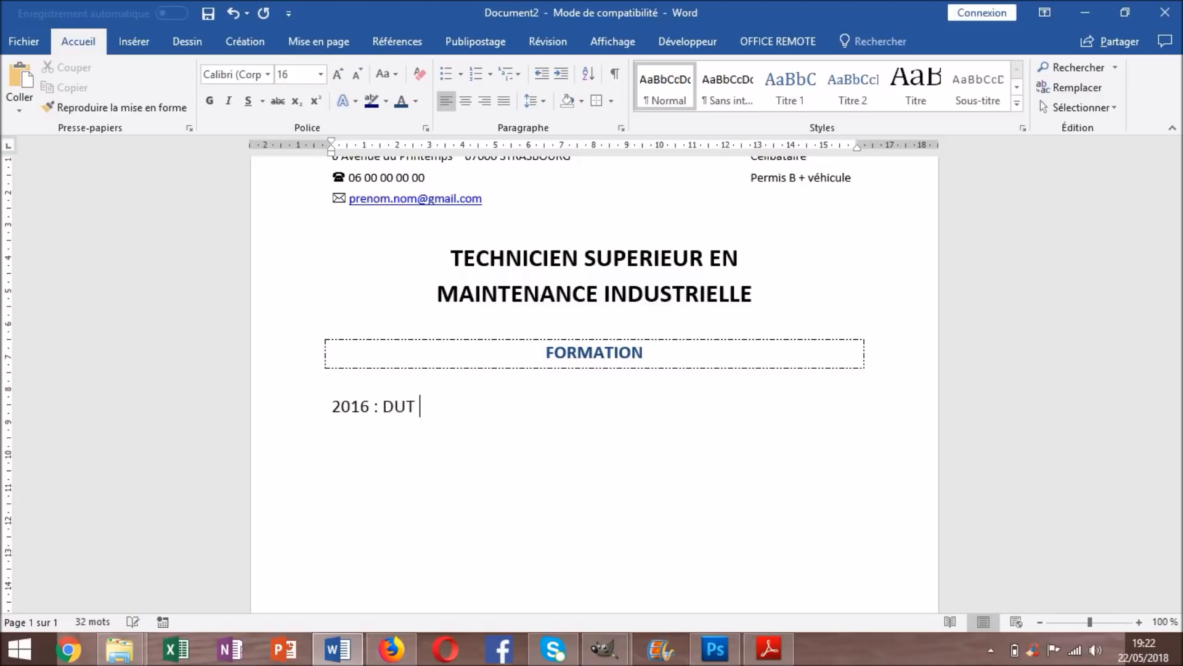
type(" Génie Industriel et ma")
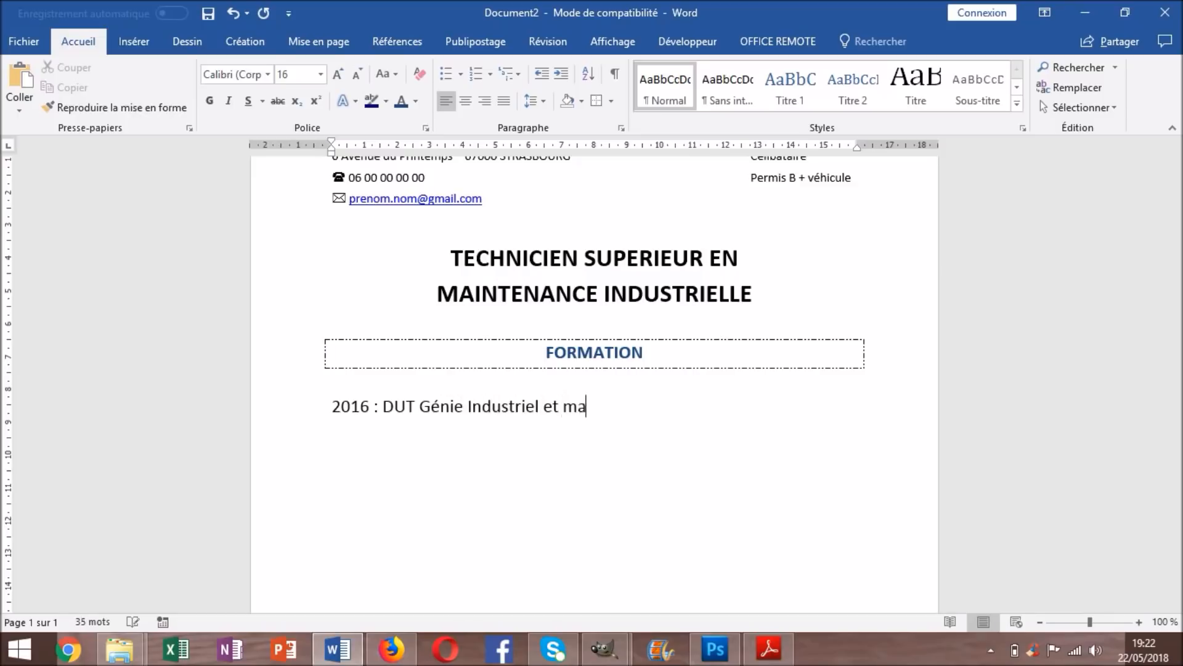
type("intrn")
type("nance")
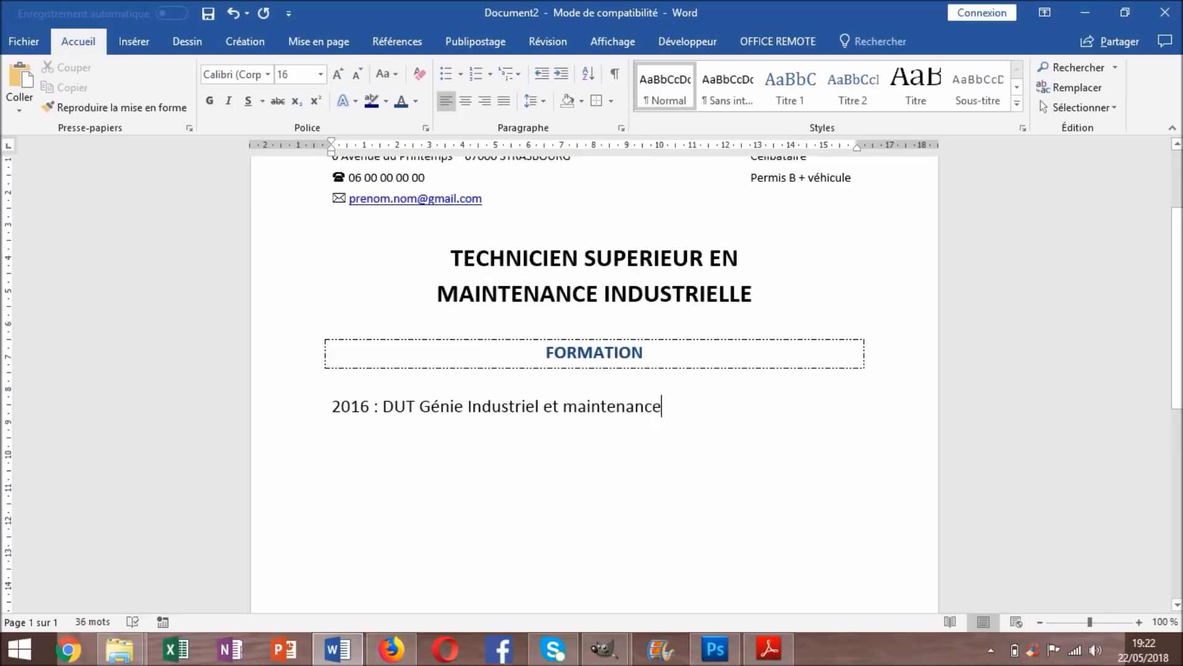
Bold the diploma name, make 2016 bold dark blue, then turn bold off
left_click_drag(662, 406, 383, 407)
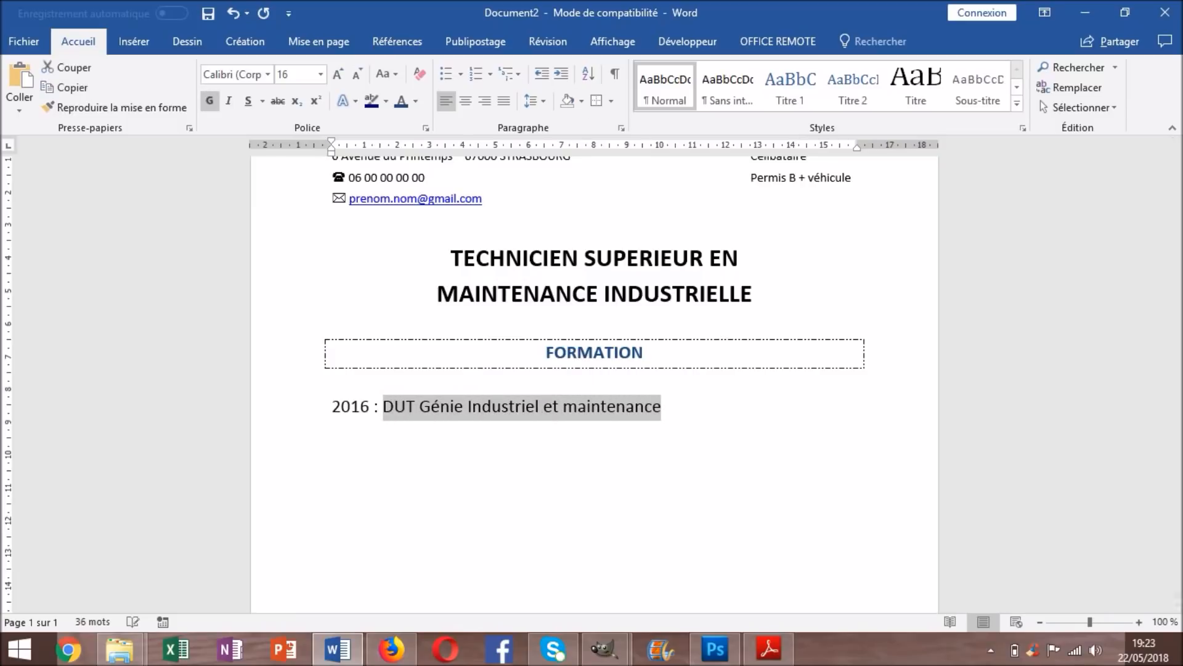
left_click(210, 101)
left_click(595, 484)
left_click_drag(370, 407, 332, 407)
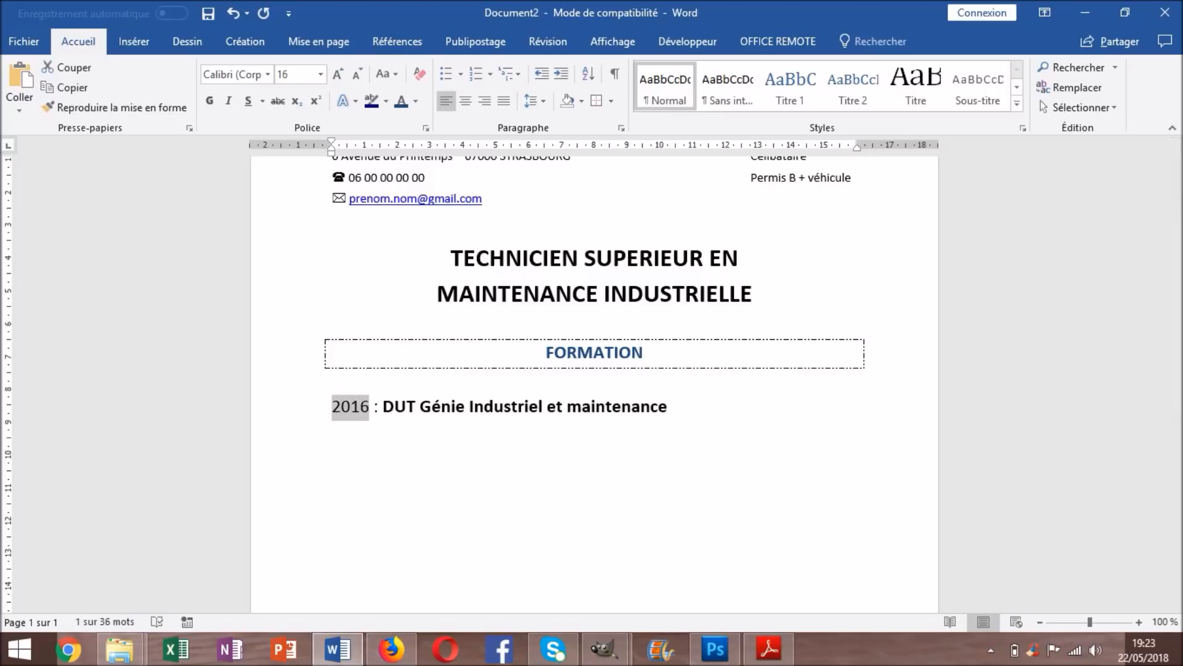
left_click(209, 100)
left_click(415, 101)
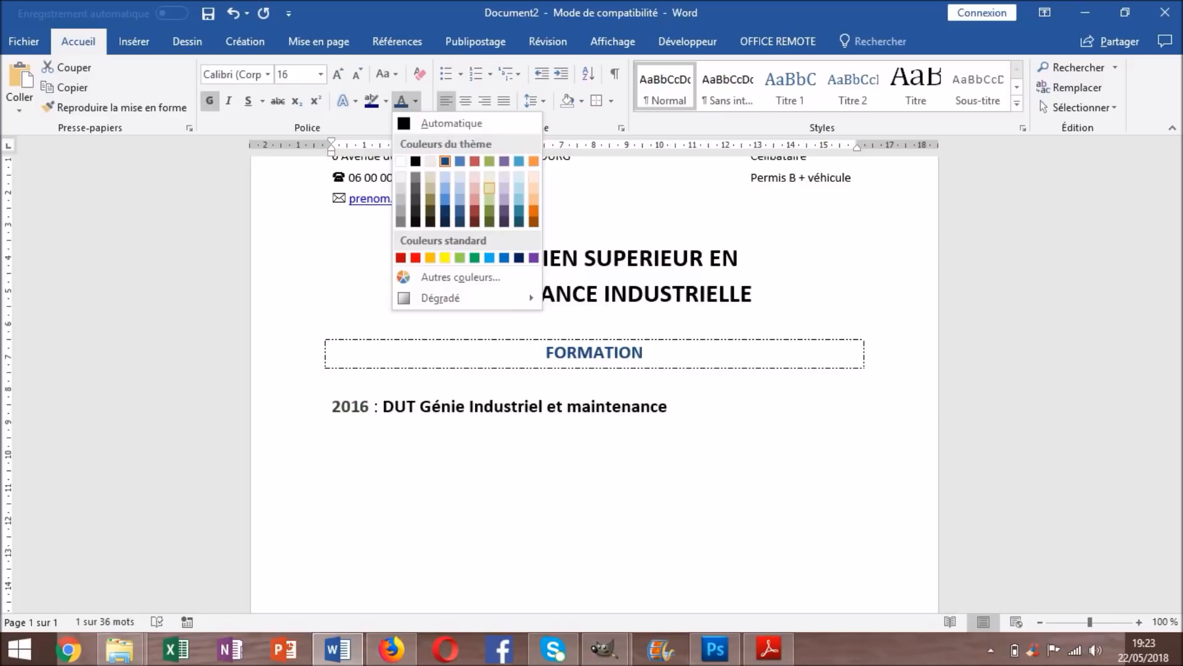
left_click(445, 162)
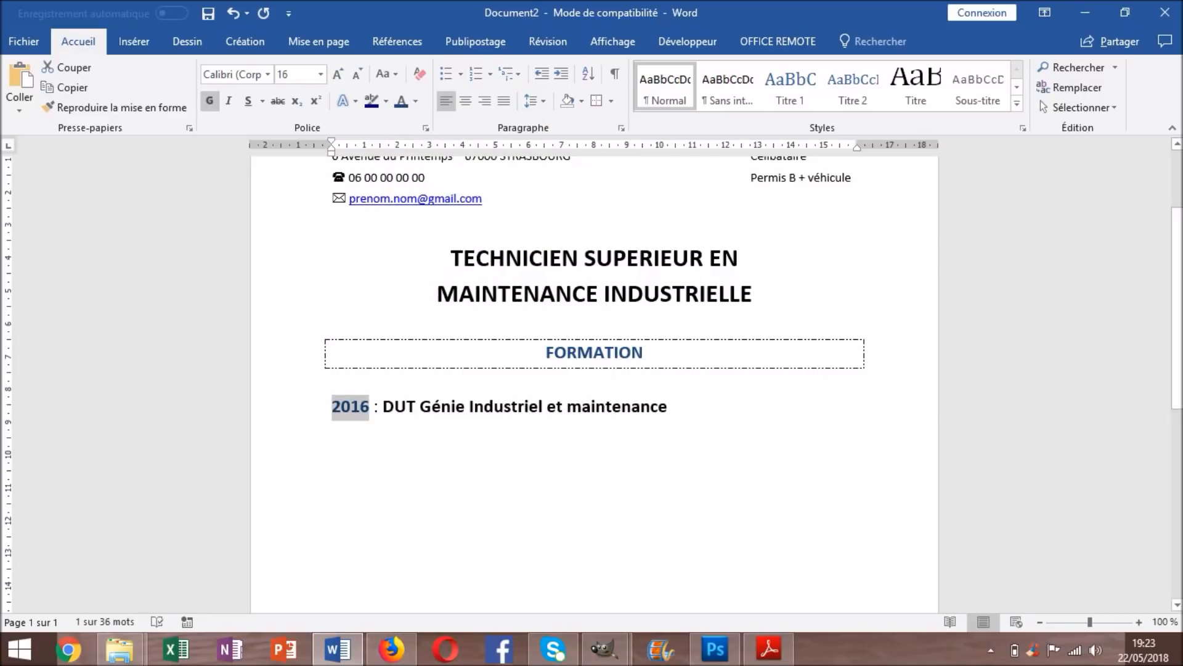
left_click(669, 407)
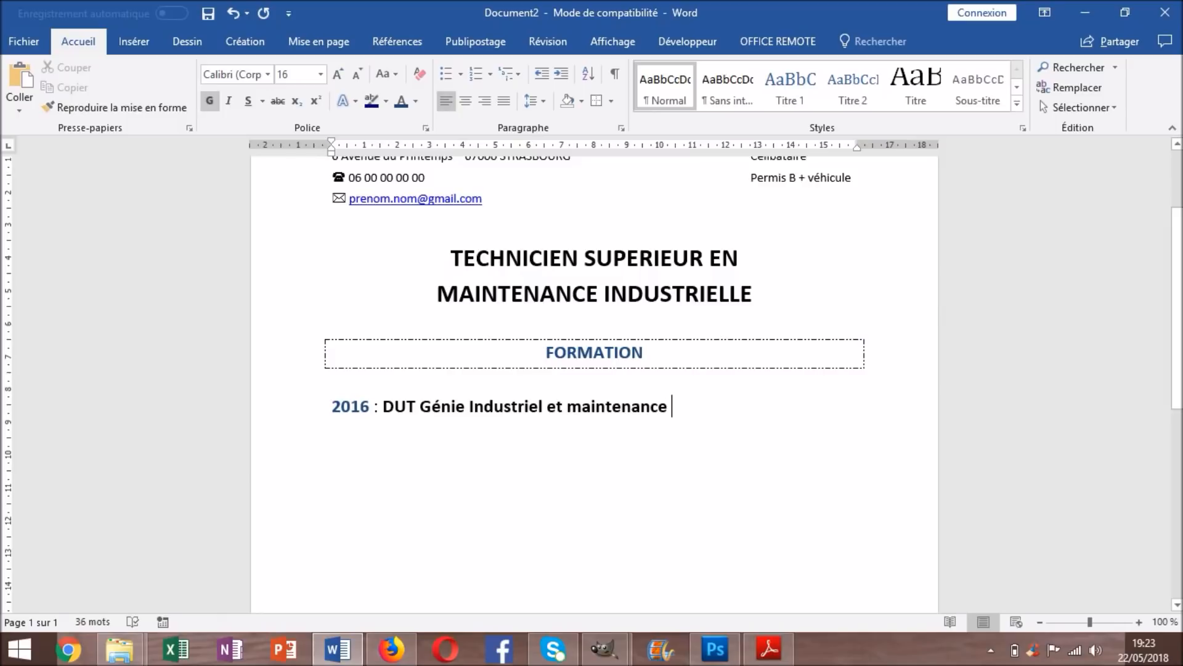
left_click(210, 101)
type("- ")
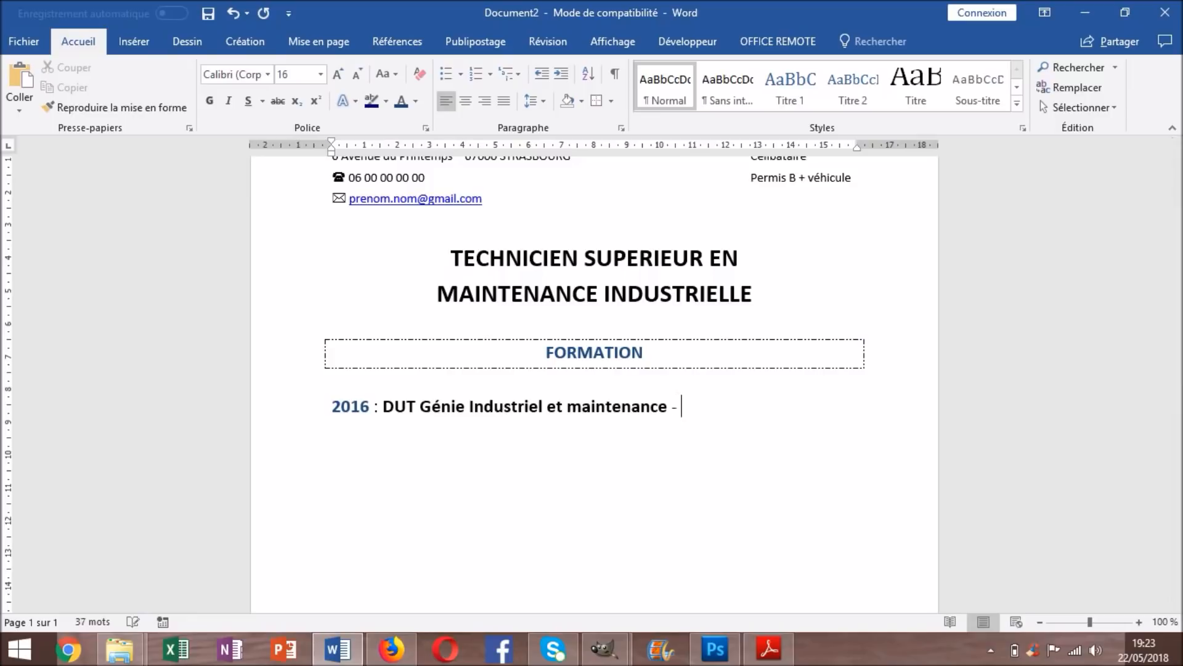
type("IUT Louis Pa")
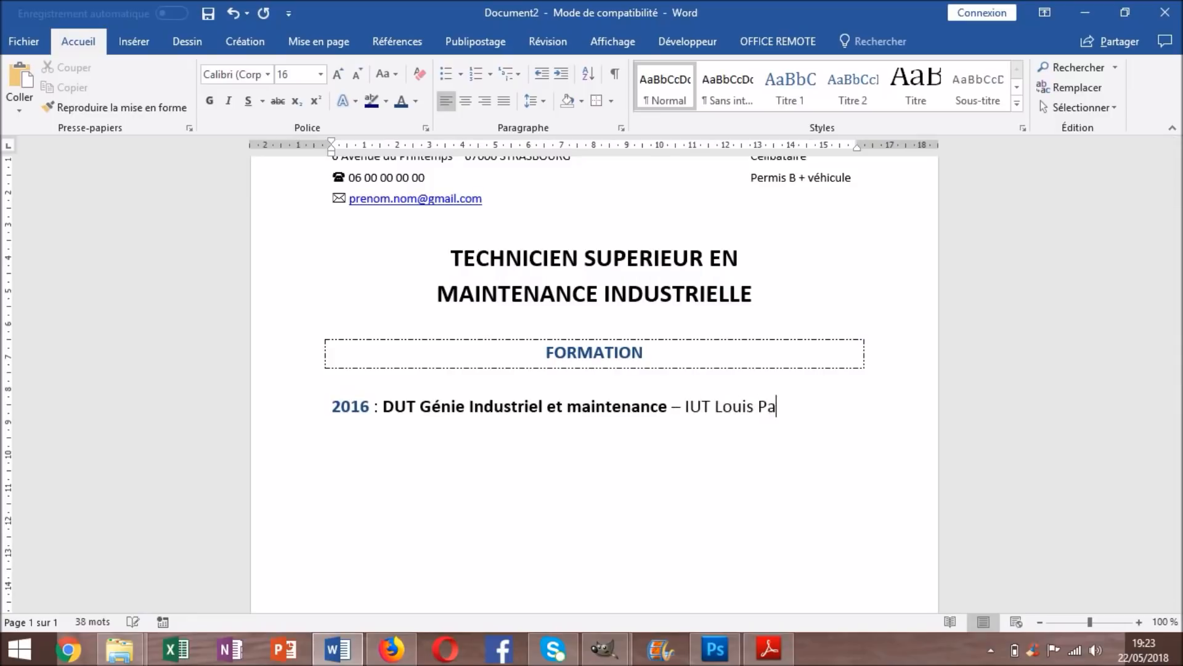
type("steur de Schiltigheim")
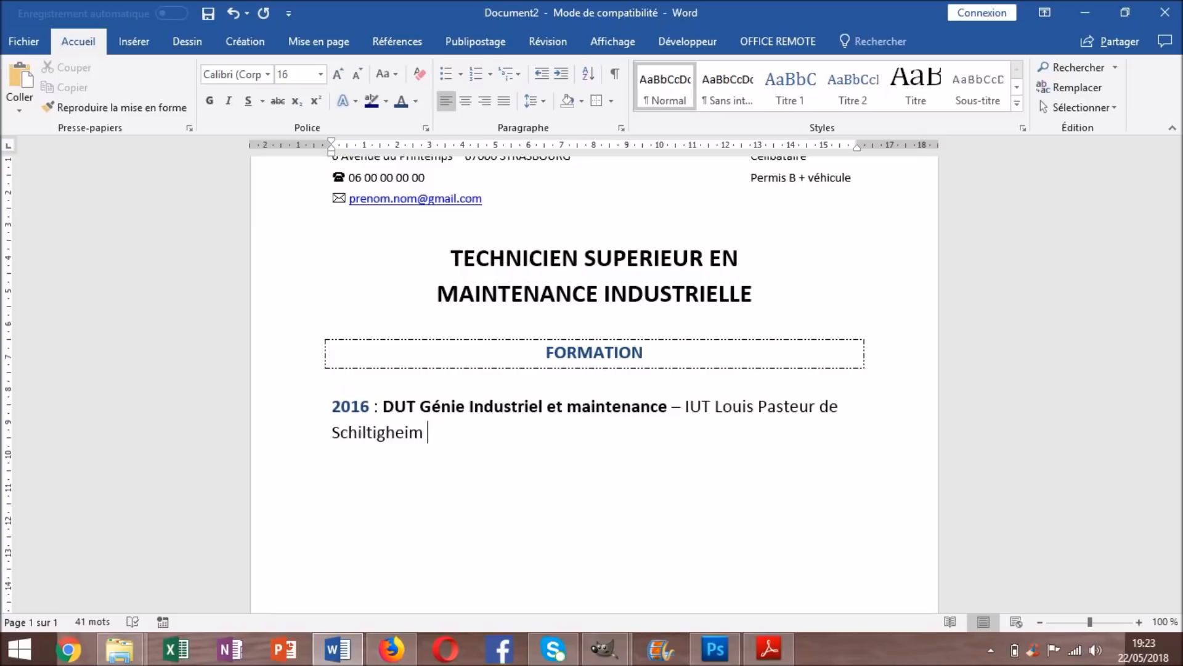
type("[")
type("www.iut-lps")
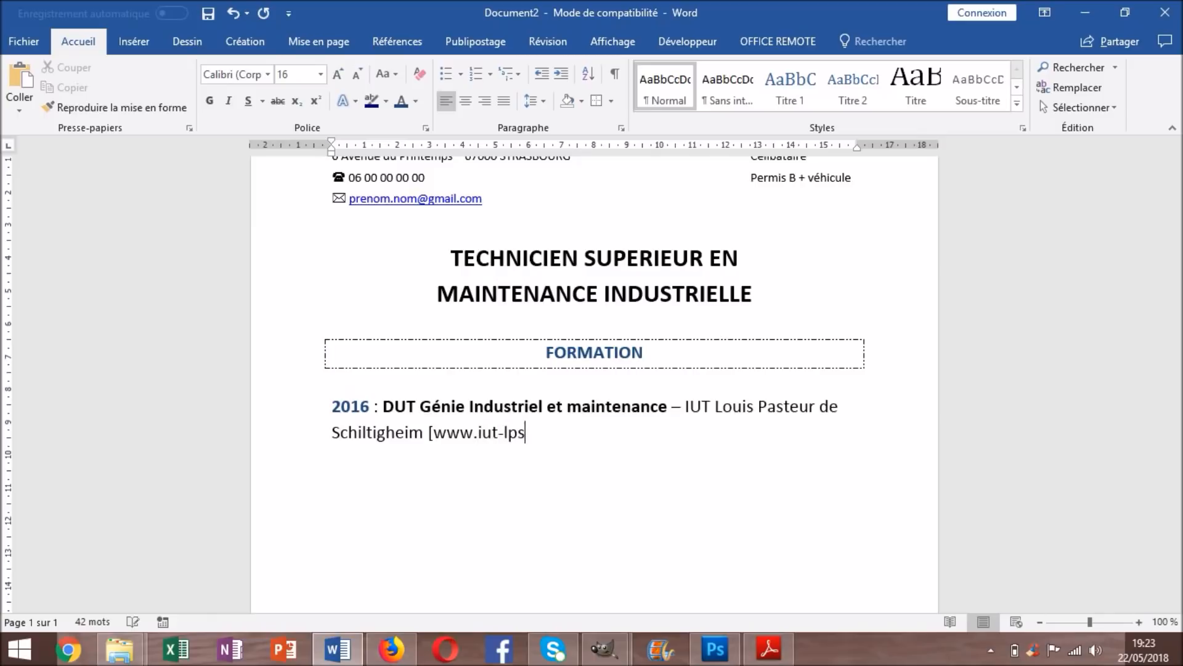
type(".fr]")
key("Return")
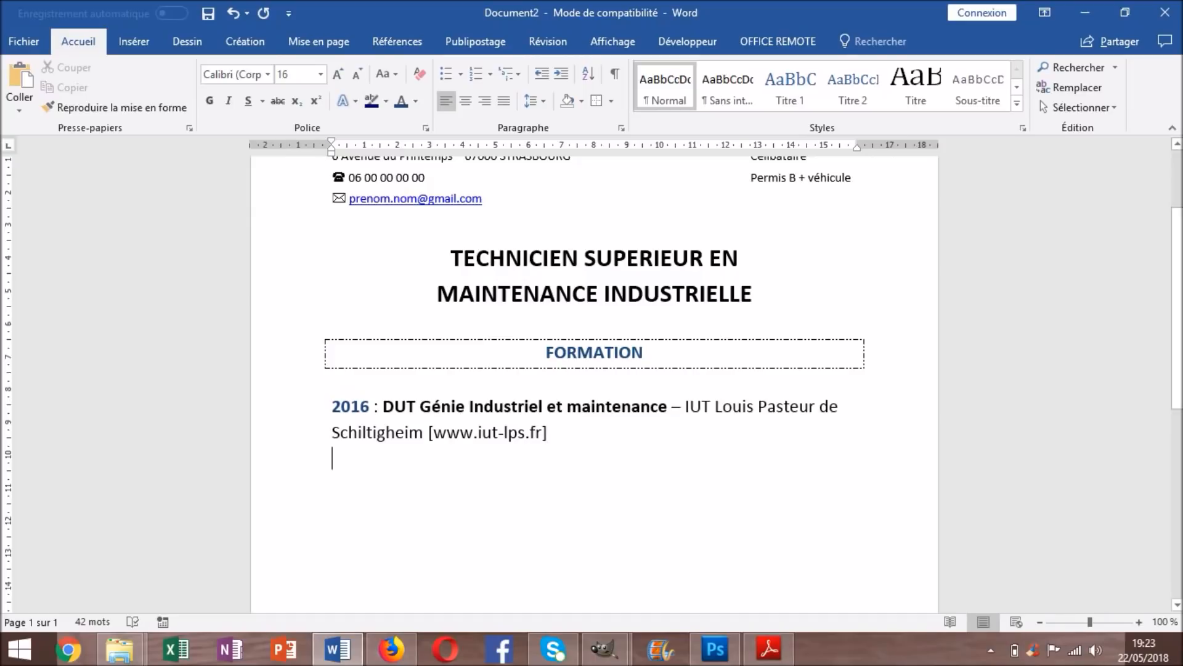
type("/")
key("Return")
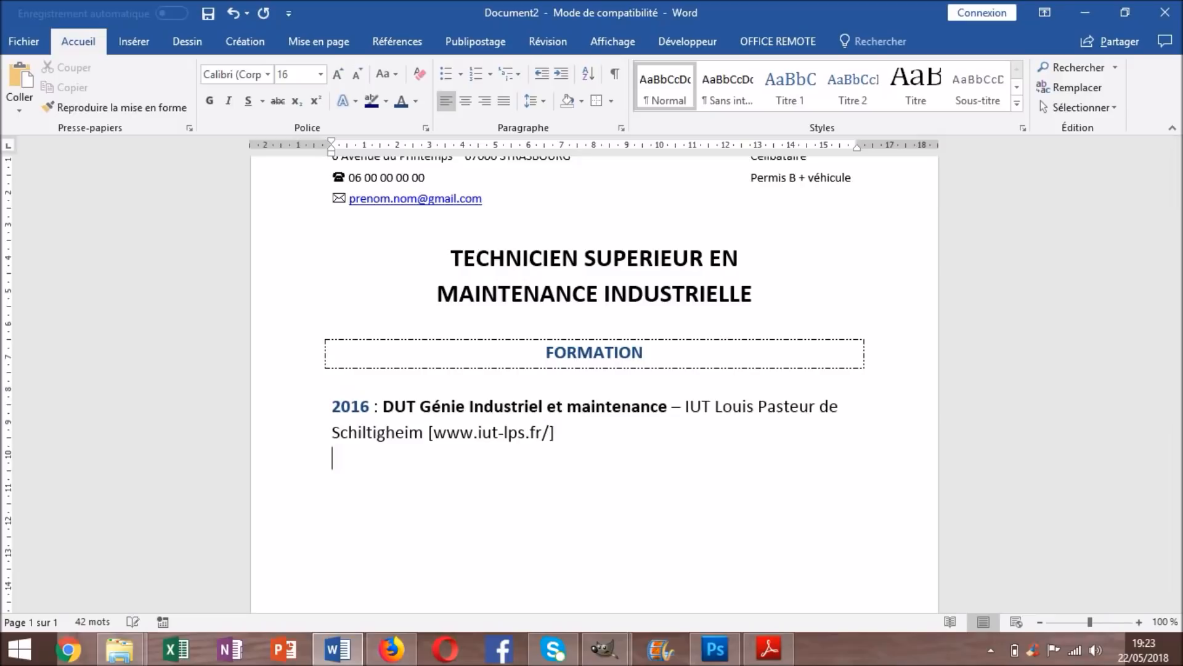
key("BackSpace")
key("Return")
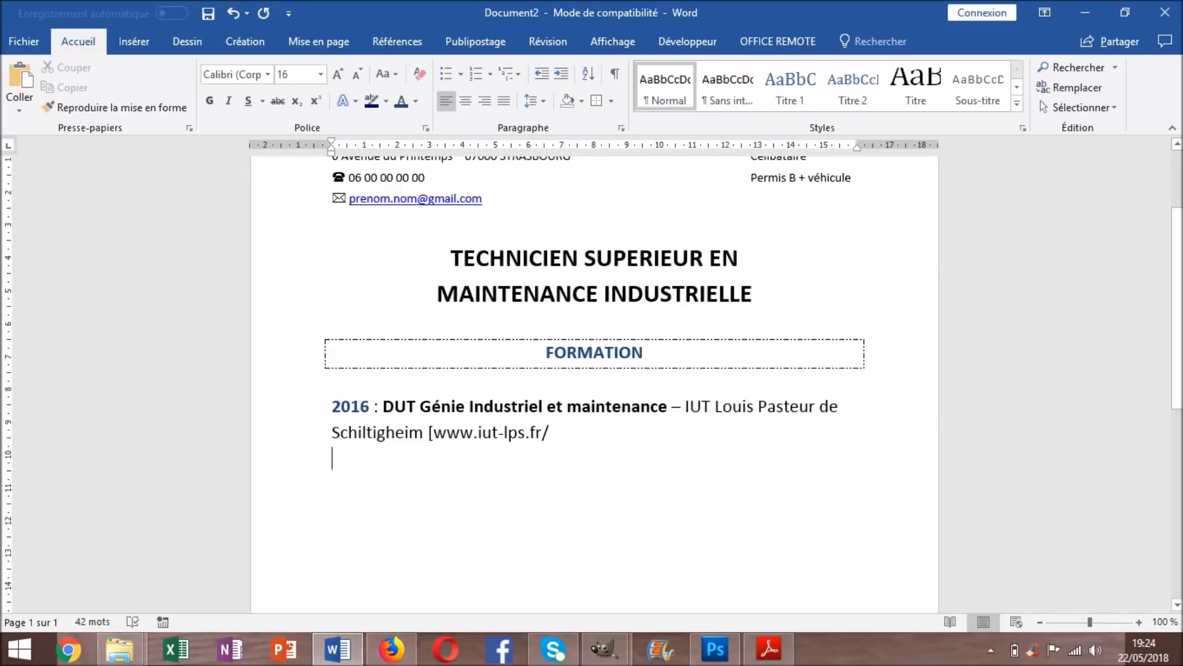
left_click(434, 432)
key("BackSpace")
key("End")
key("Return")
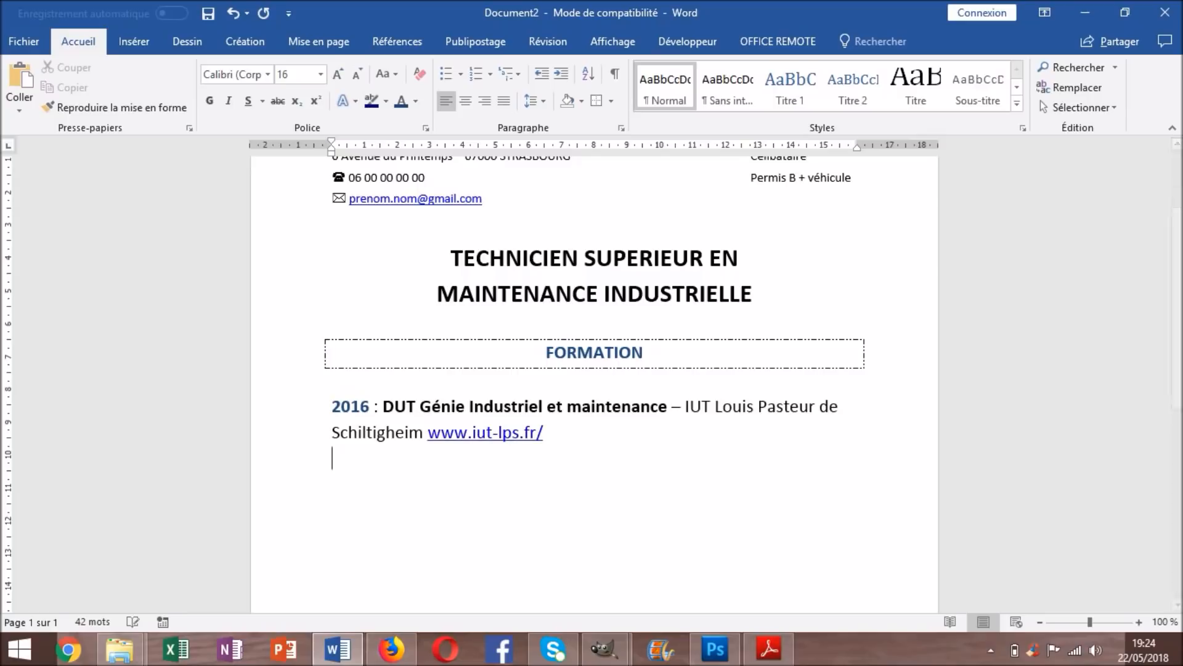
left_click(441, 433)
key("Left")
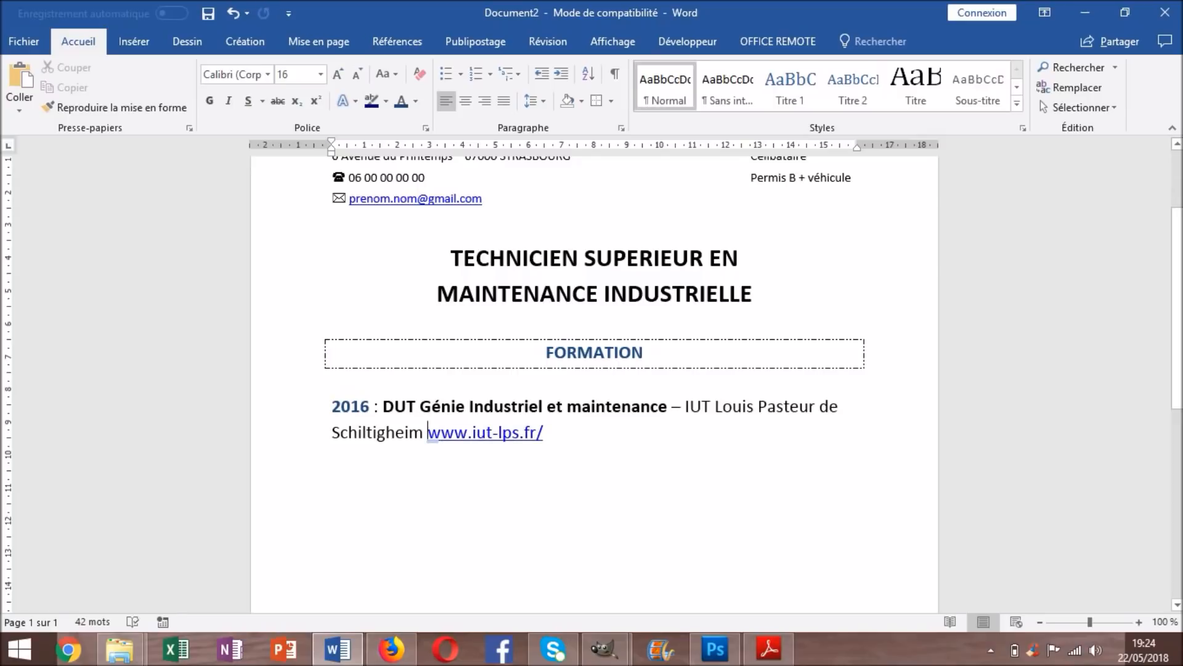
type("[")
key("End")
type("]")
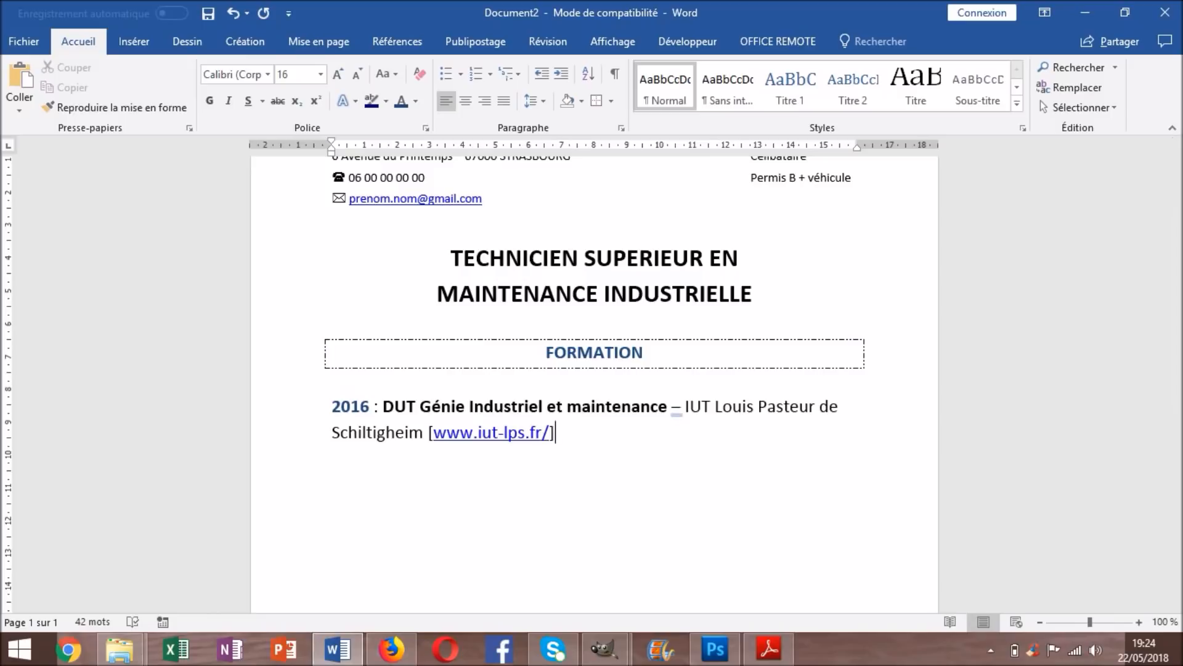
key("Return")
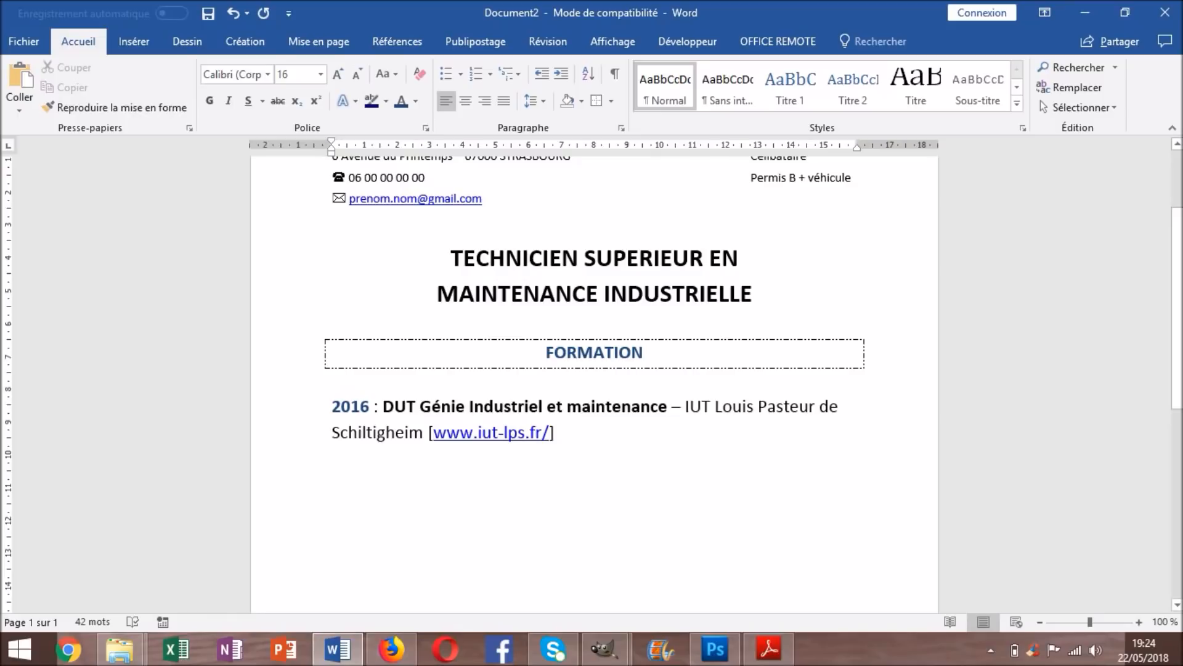
left_click_drag(645, 353, 567, 353)
Add a new line below the FORMATION entry reading EXPERIENCE PROFESSIONNELLE
left_click(333, 458)
key("Return")
key("Return")
key("Return")
key("Up")
key("Up")
type("EX")
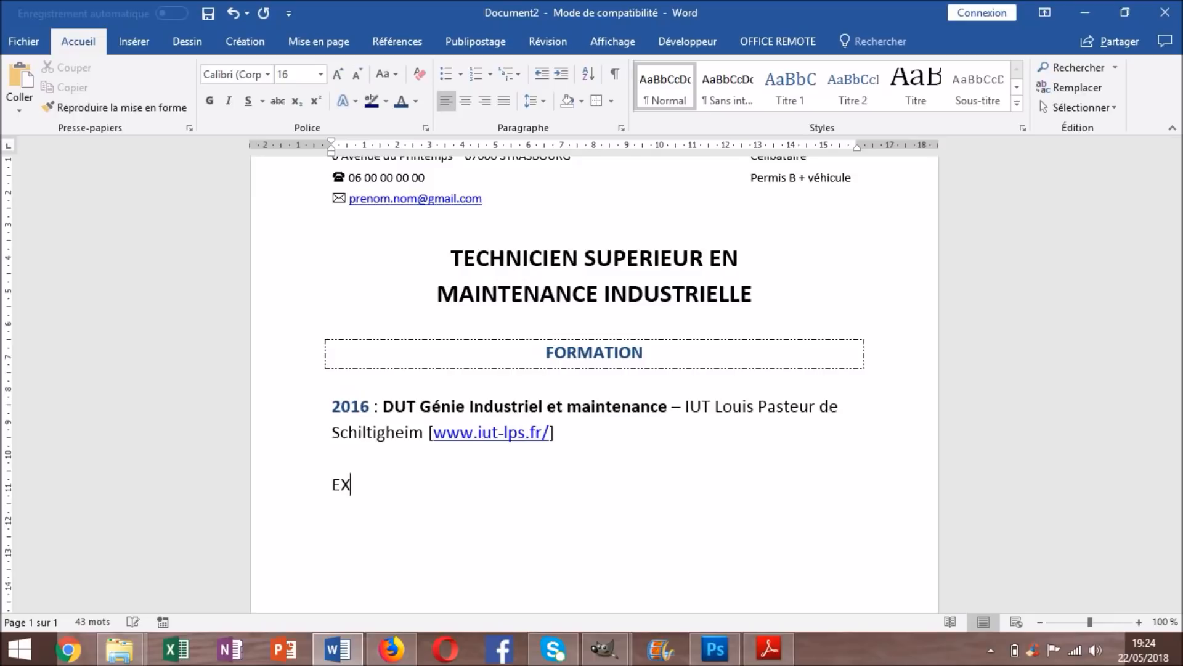
type("PERIENCE PRO")
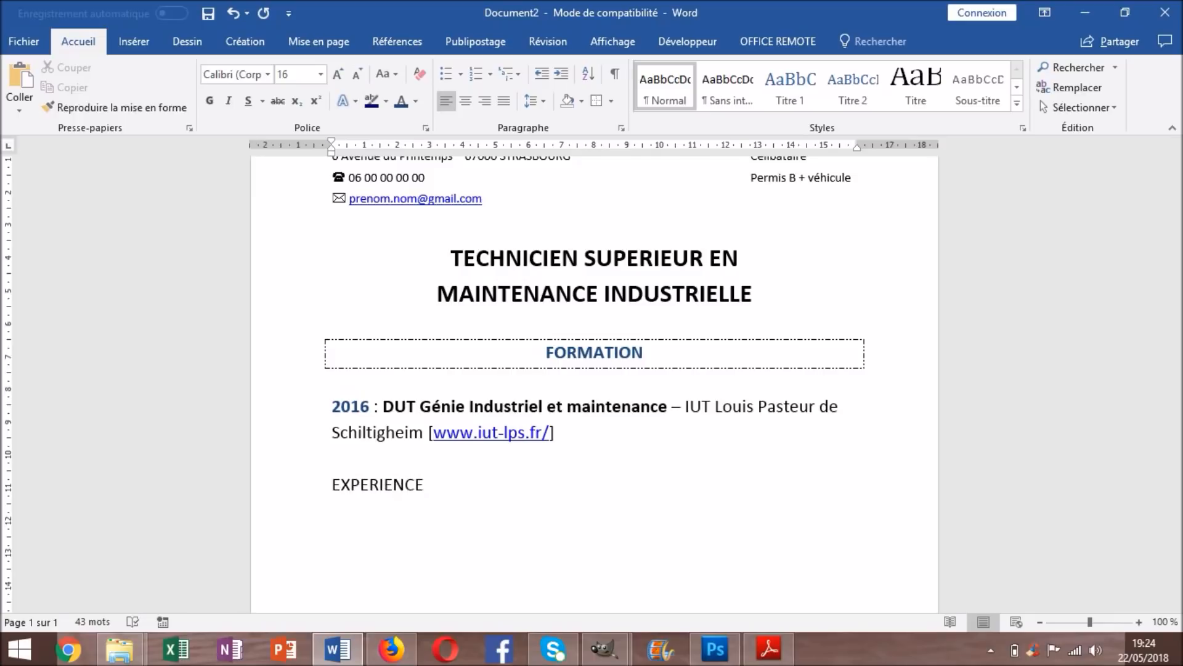
type("FESSIONNELLE")
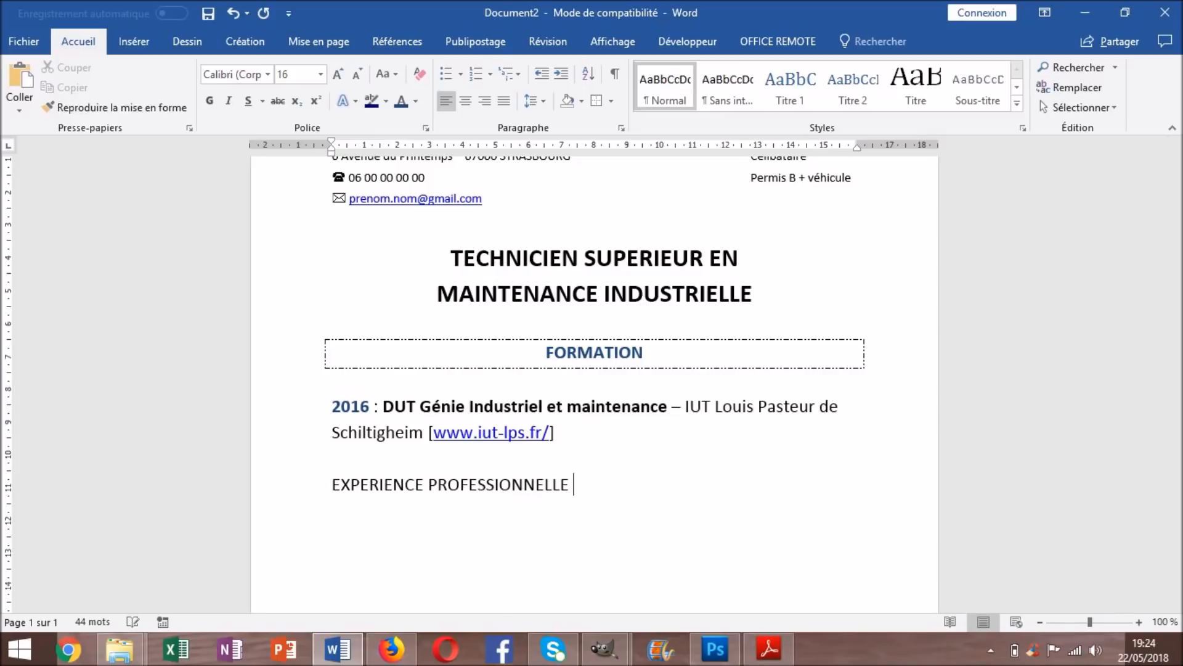
Give EXPERIENCE PROFESSIONNELLE a dashed box, centring, bold and blue, then begin its first entry below
left_click_drag(575, 485, 332, 485)
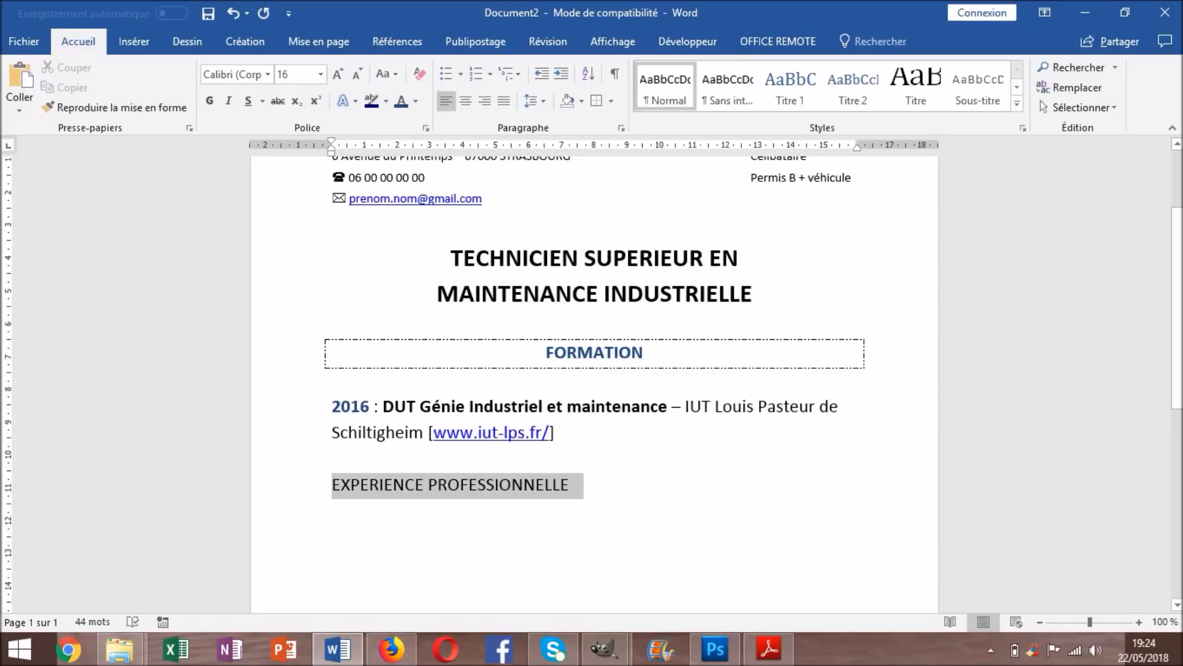
left_click(596, 100)
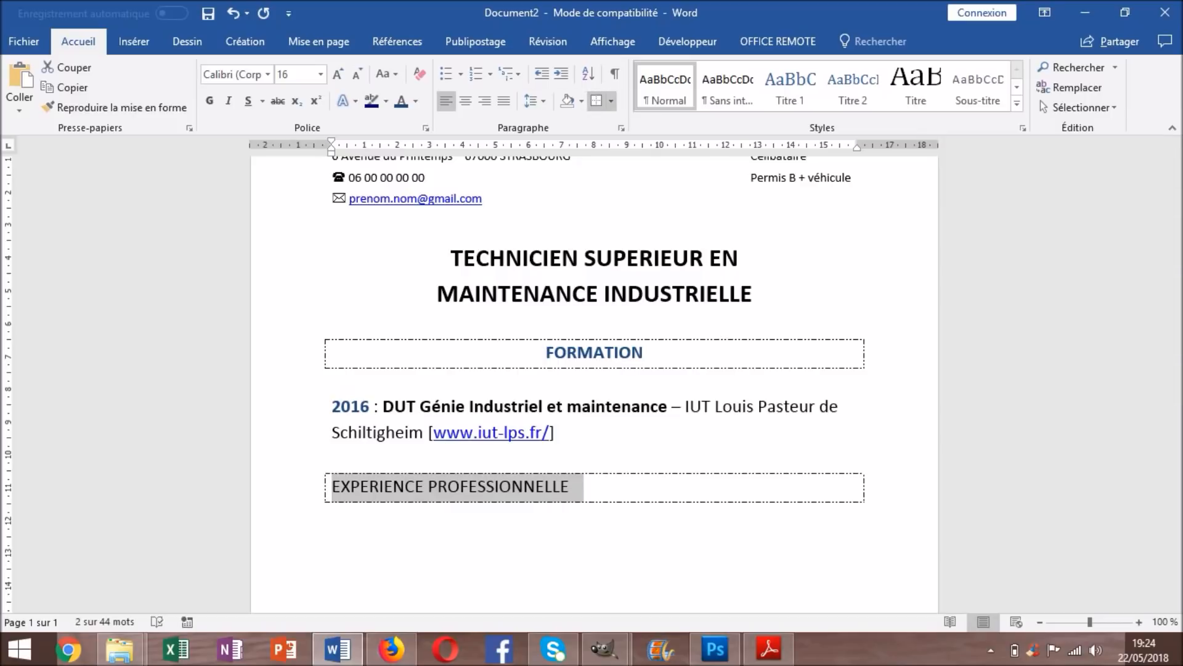
left_click(465, 100)
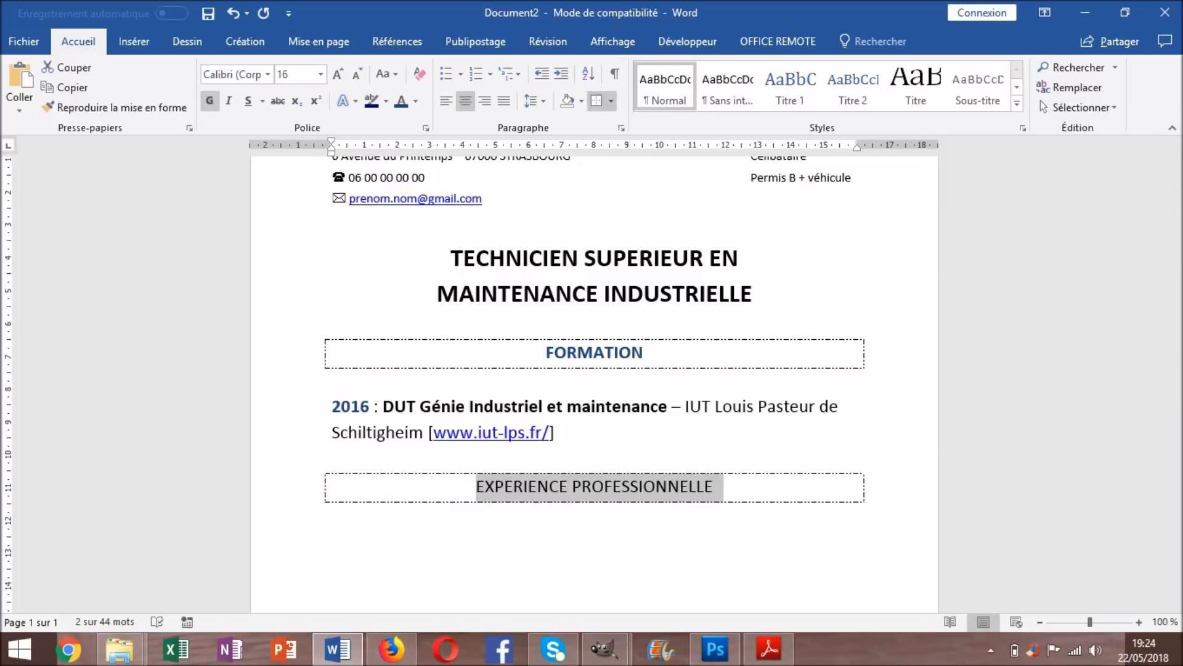
left_click(209, 101)
left_click(401, 101)
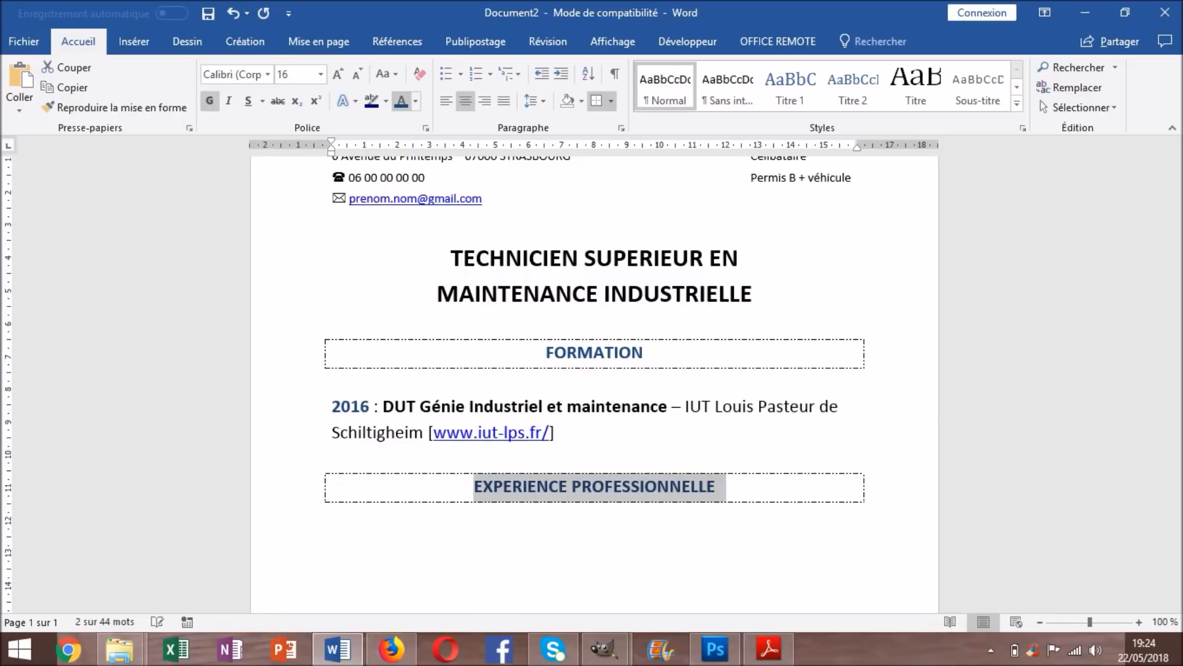
left_click(333, 540)
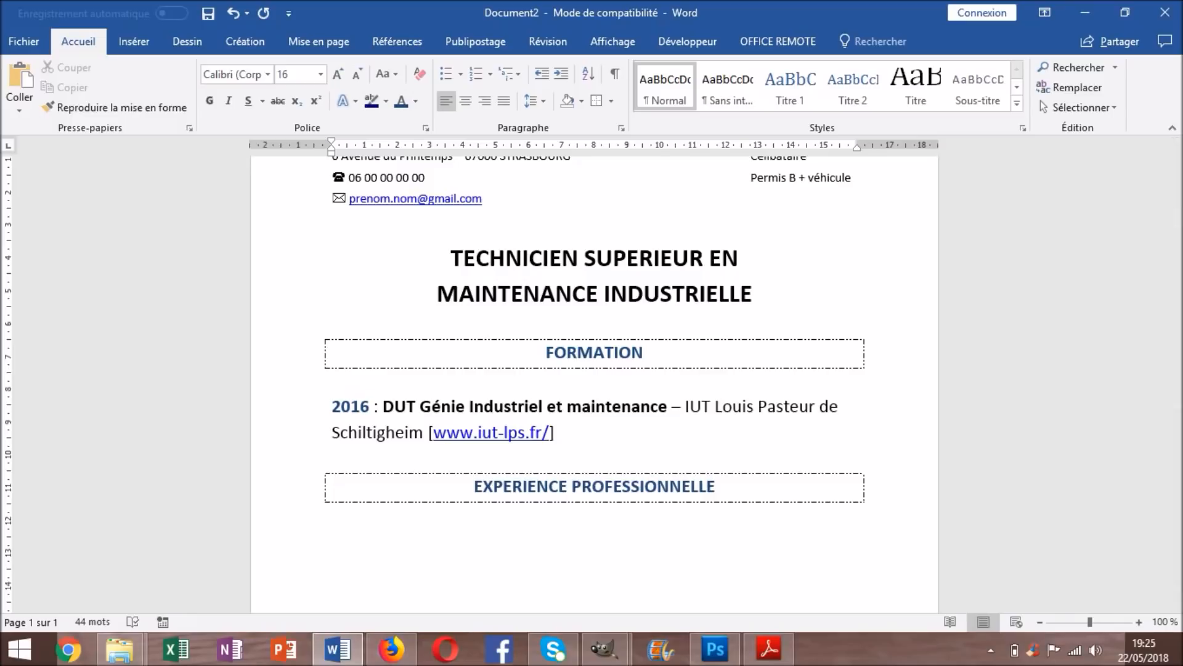
type("2017")
Correct the year and type '2018 : RENAULT -' as the entry's first line
key("BackSpace")
key("BackSpace")
type("8 ")
type(": RENUAL")
key("BackSpace")
key("BackSpace")
key("BackSpace")
type("AULT")
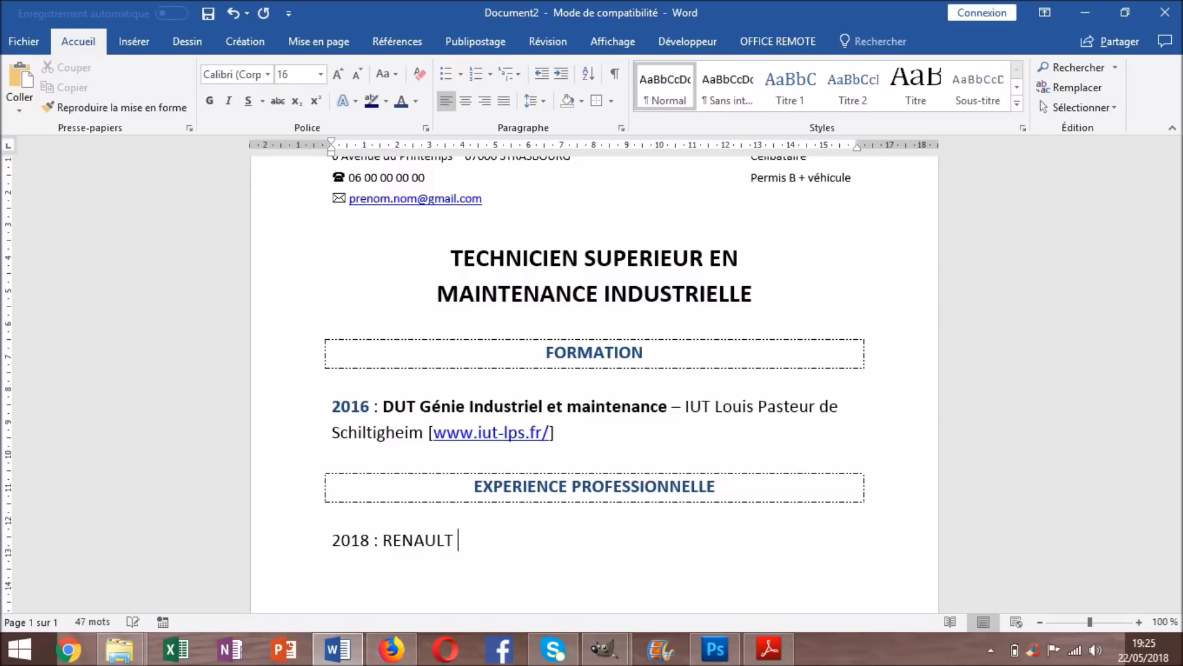
type(" -")
Make RENAULT bold and the year 2018 bold and dark blue
left_click_drag(455, 541, 383, 541)
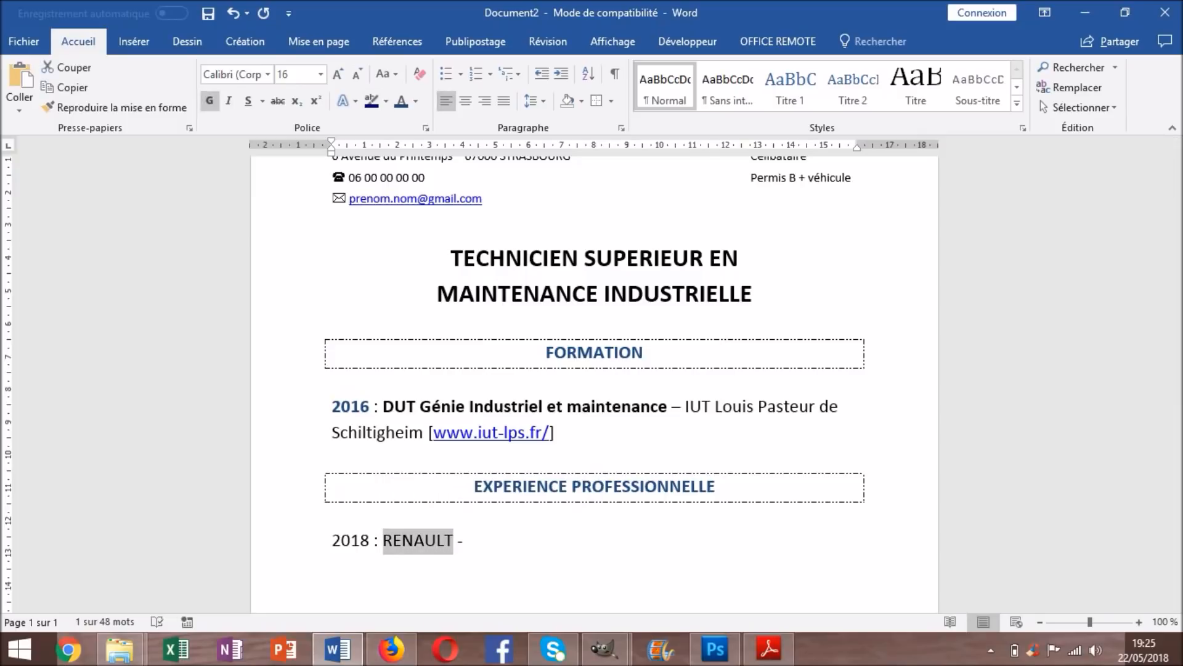
left_click(210, 101)
left_click_drag(369, 541, 332, 541)
left_click(210, 100)
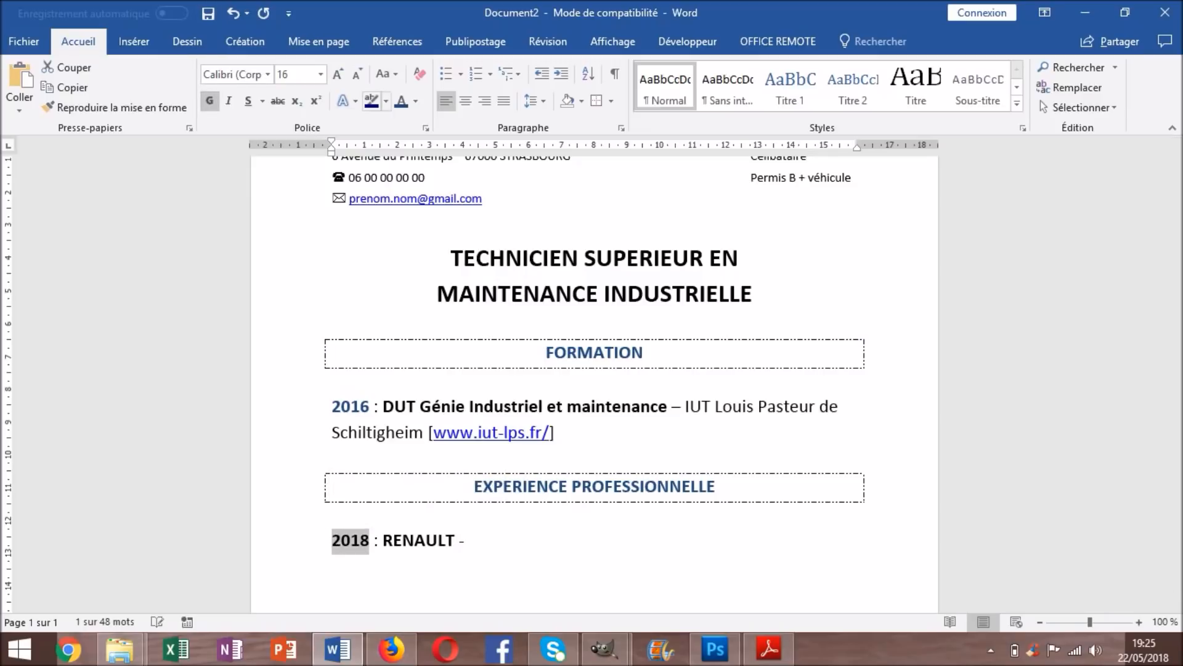
left_click(401, 101)
left_click(470, 540)
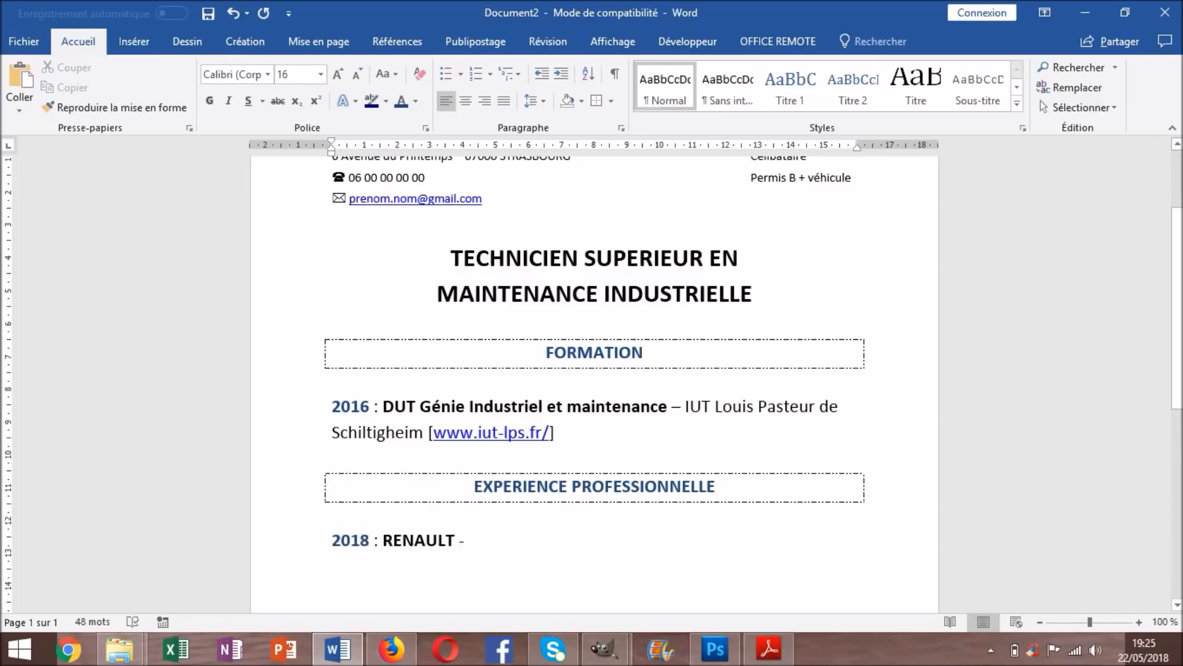
type("Strasbourg")
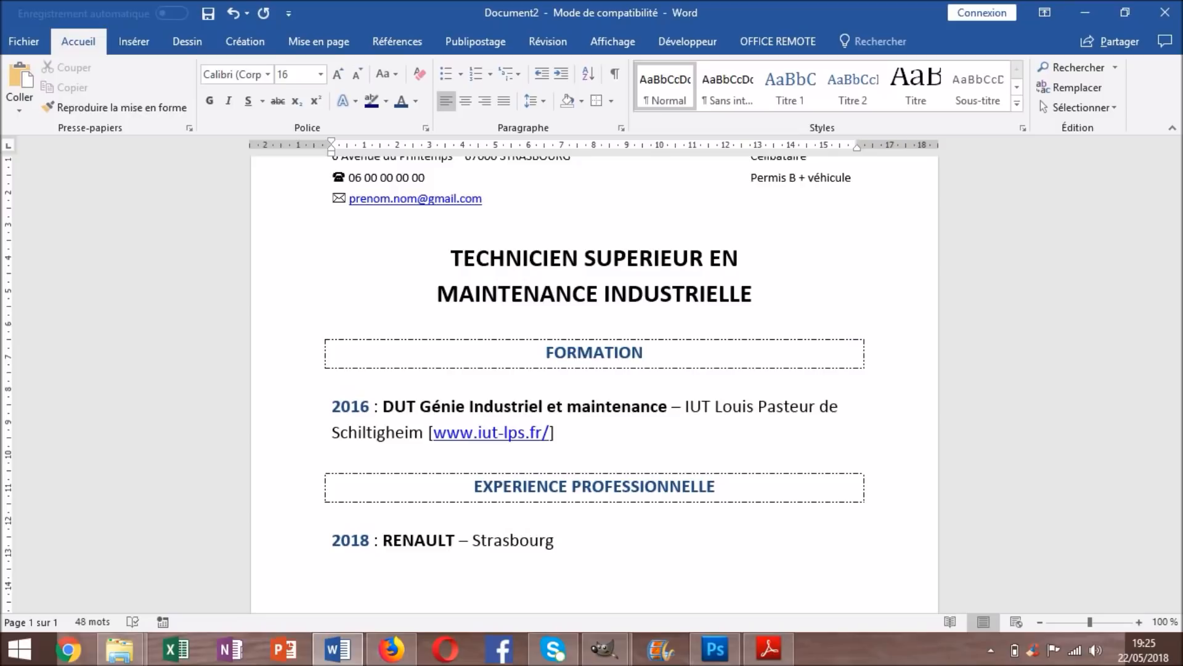
type("www.renault.fr")
key("Return")
left_click(559, 540)
type("[")
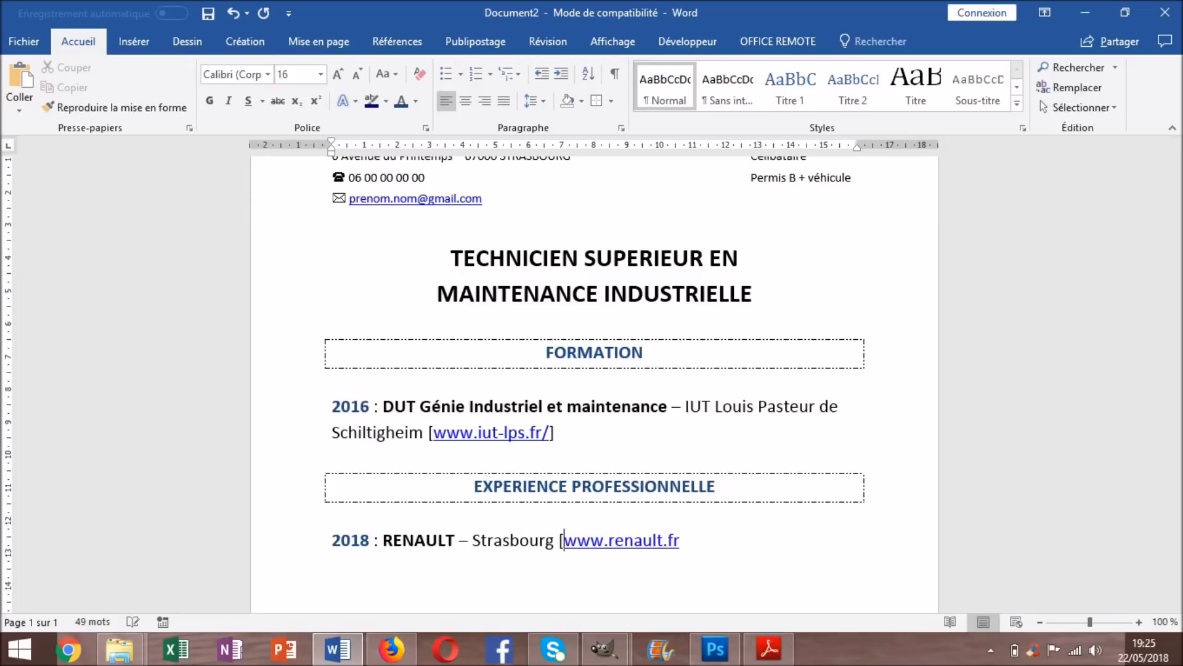
key("End")
type("]")
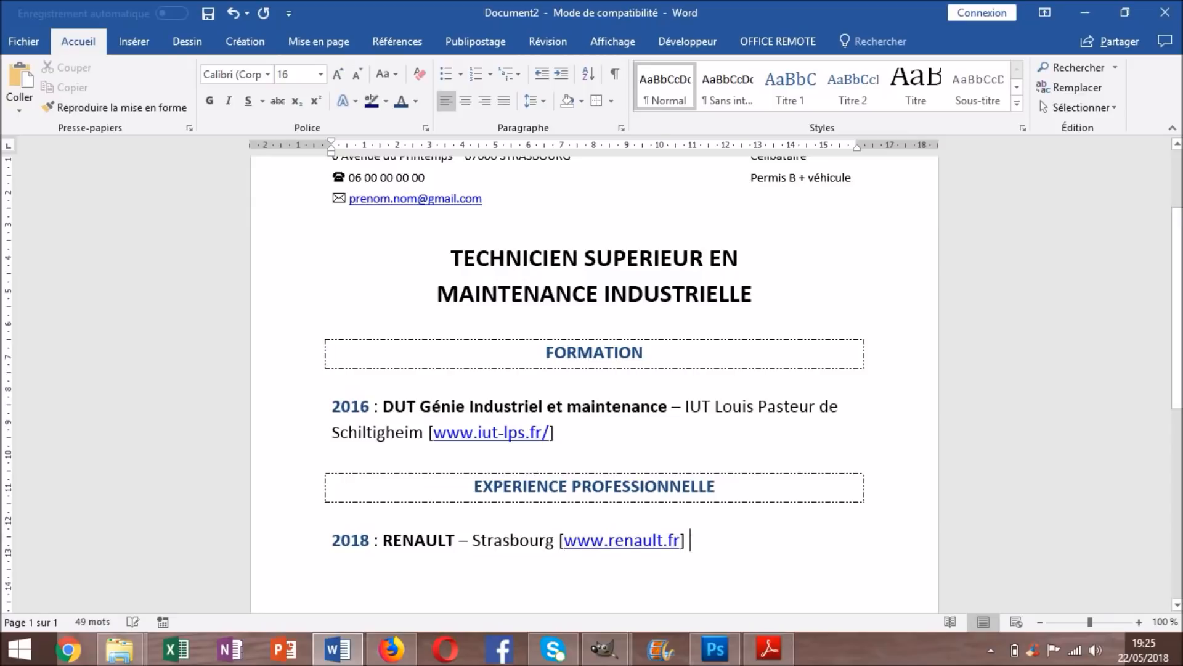
type(" :")
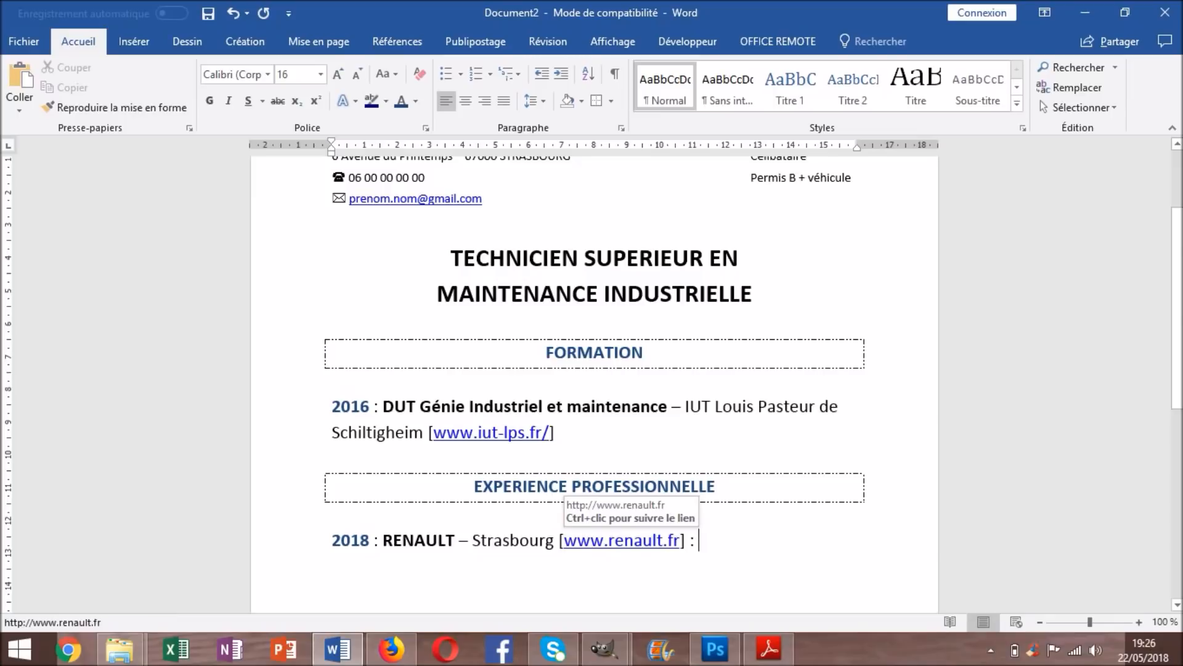
Finish the line with 'Construction automobile' and start a new line below
type("CO")
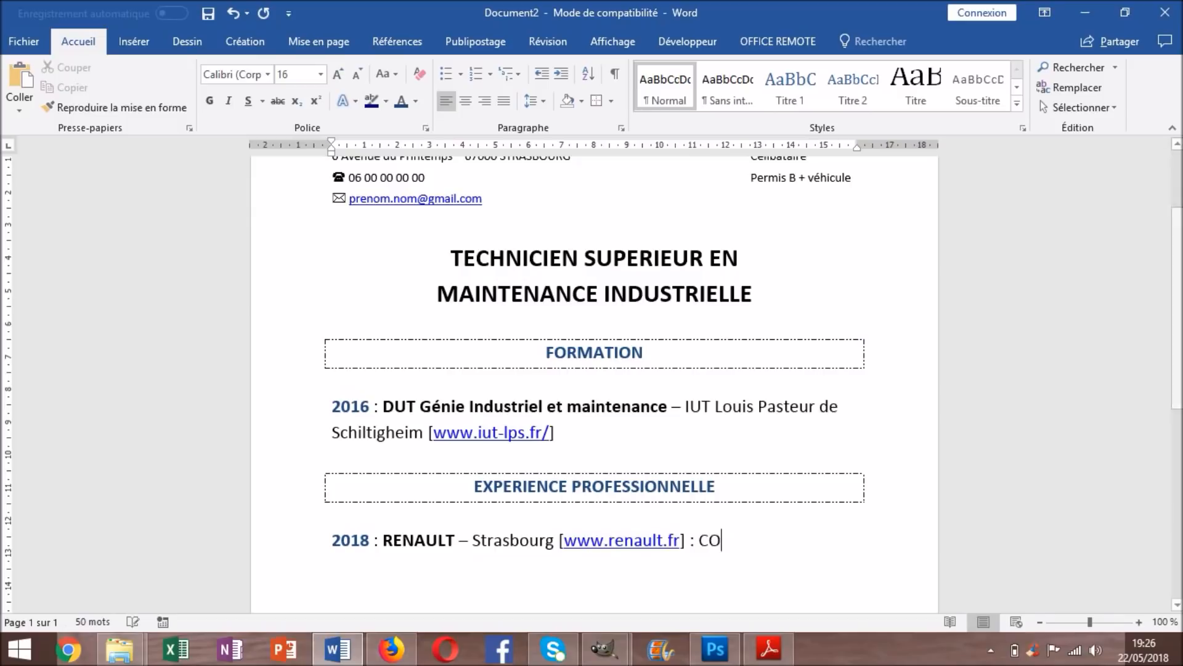
type("nstruction d'automob")
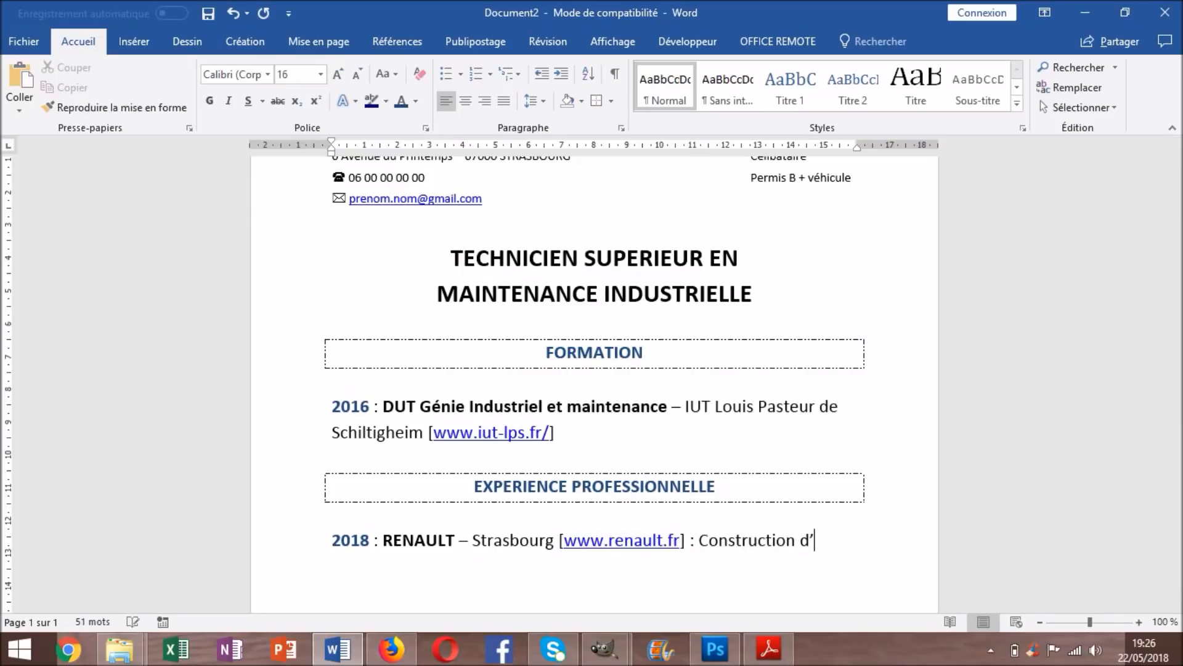
type("ile")
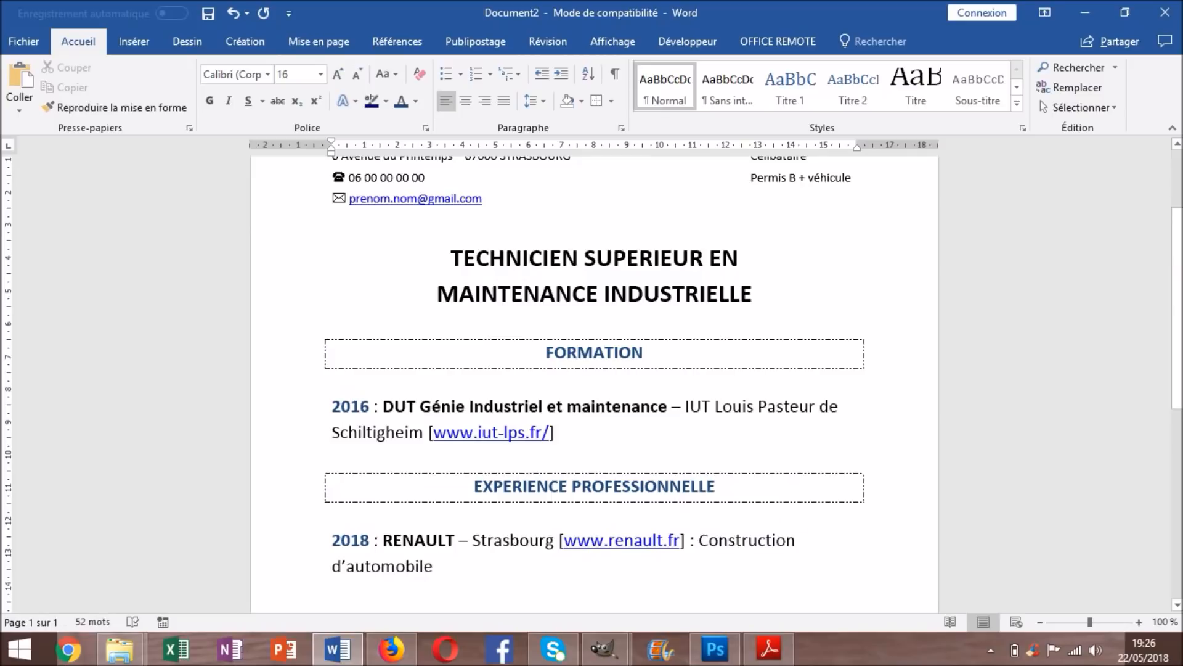
left_click(346, 566)
key("BackSpace")
key("BackSpace")
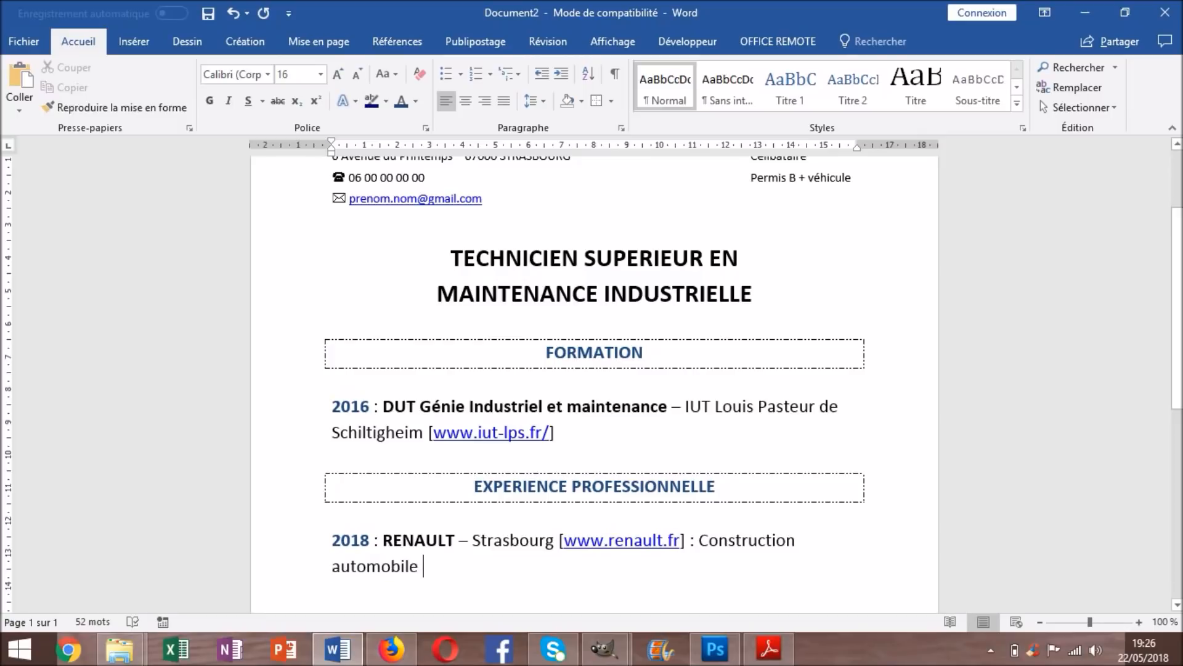
key("Return")
scroll(593, 383, "down", 3)
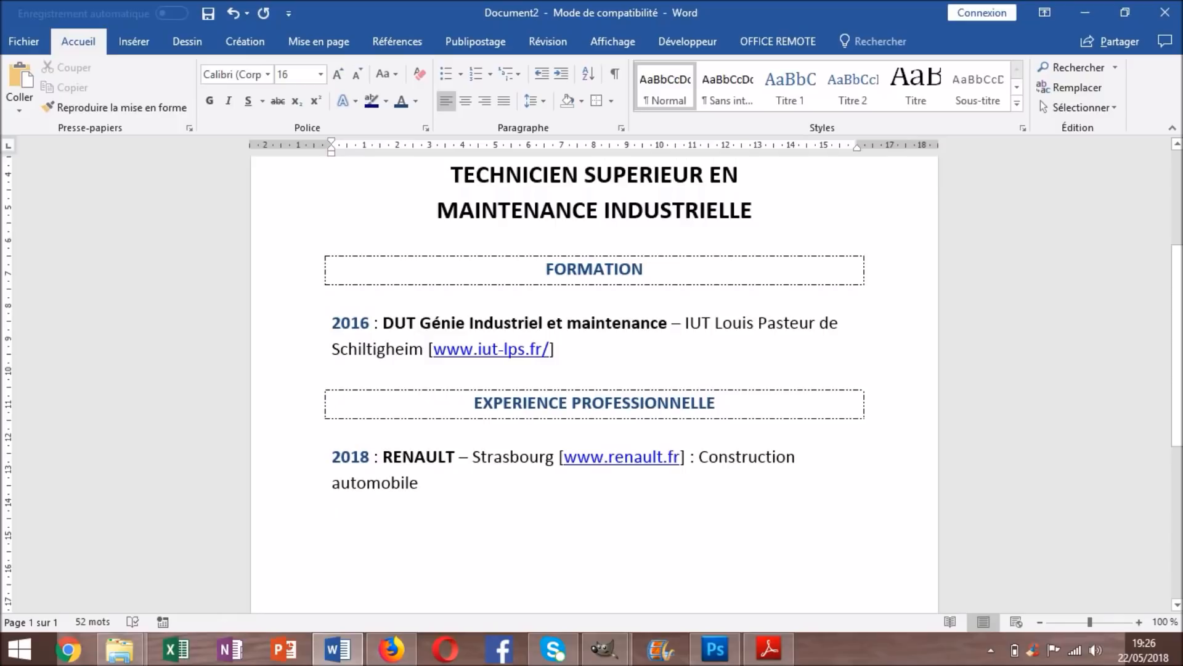
Type 'Technicien en méthode de maintenance' under the Renault entry, make it bold, and add a new line
key("Return")
type("T")
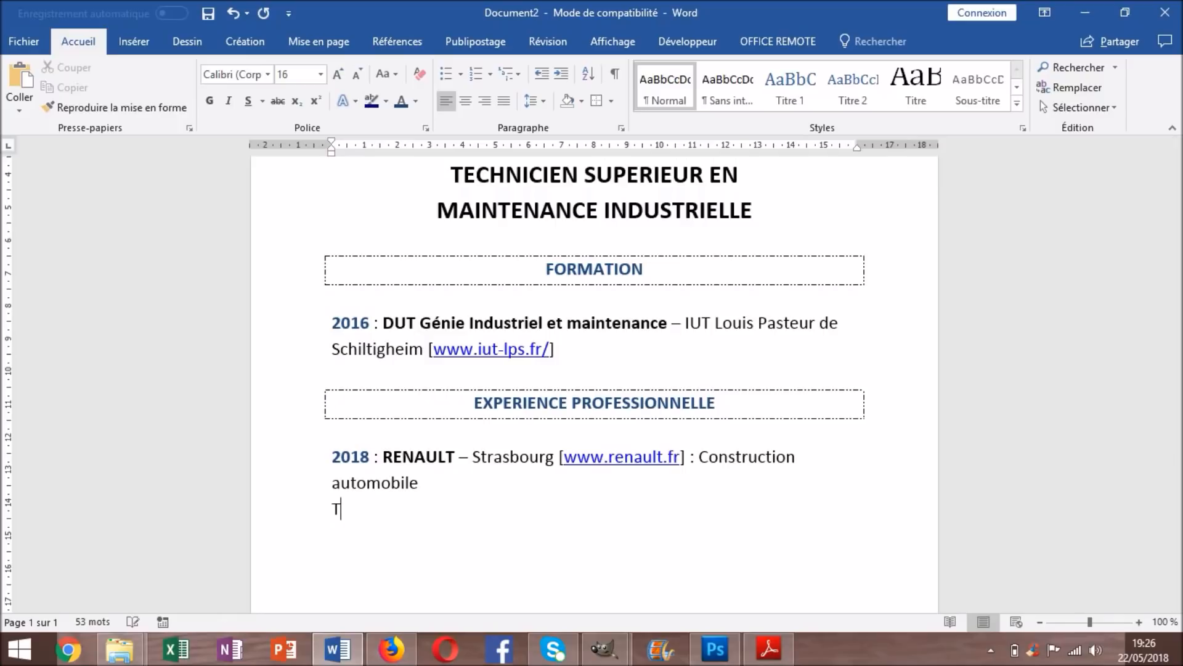
type("echnicien en méthode de ma")
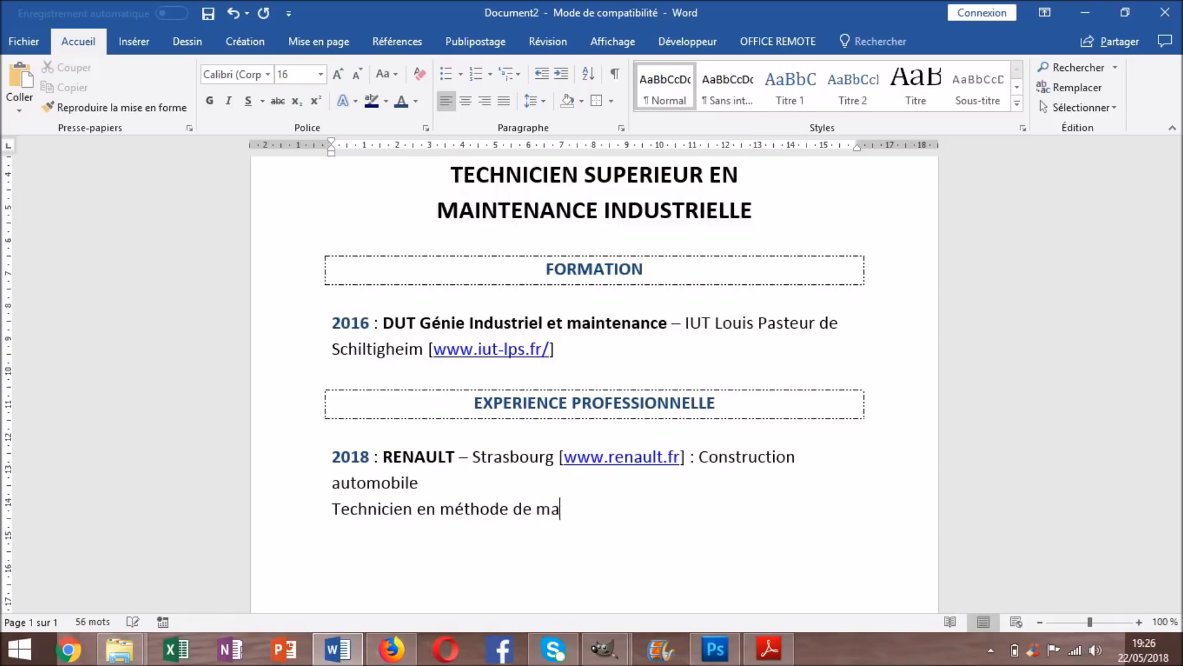
type("intenance")
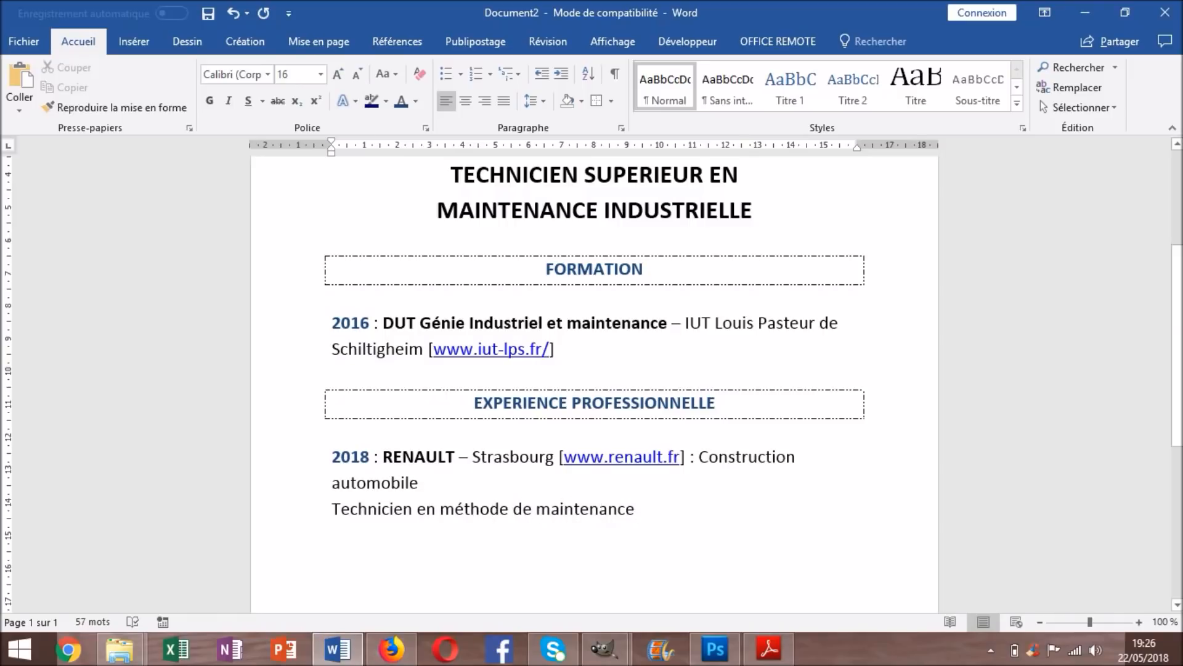
left_click_drag(641, 510, 332, 510)
left_click(210, 101)
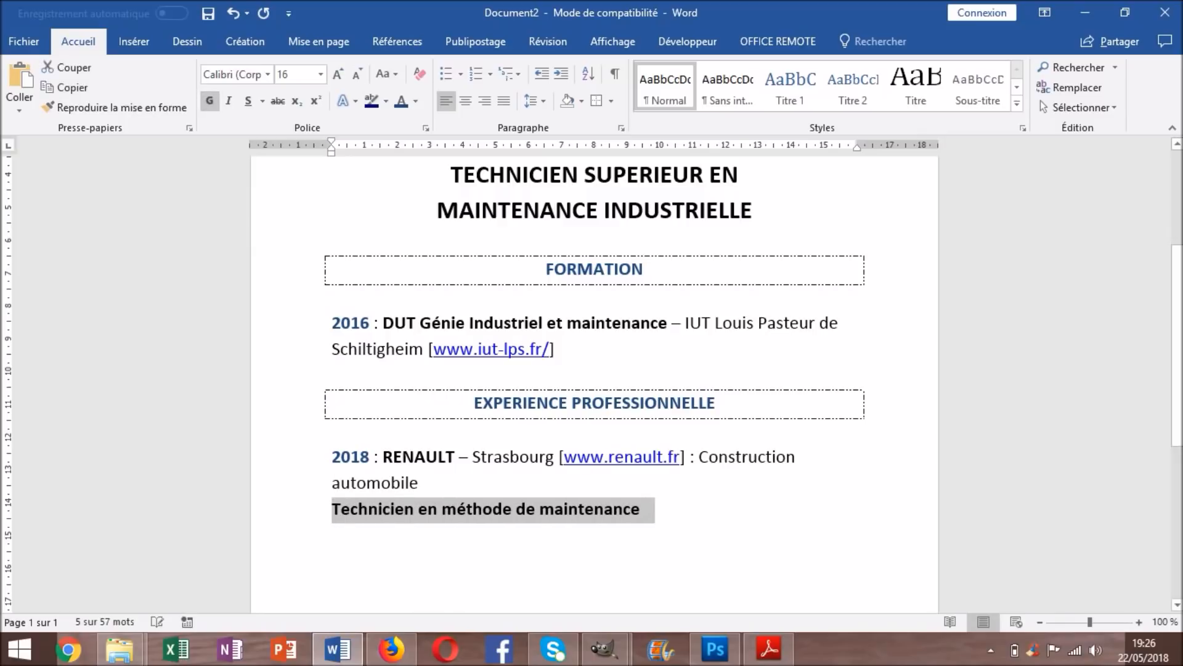
left_click(646, 510)
scroll(594, 385, "down", 3)
scroll(595, 384, "up", 1)
scroll(595, 384, "up", 1)
scroll(595, 384, "up", 1)
scroll(595, 385, "down", 1)
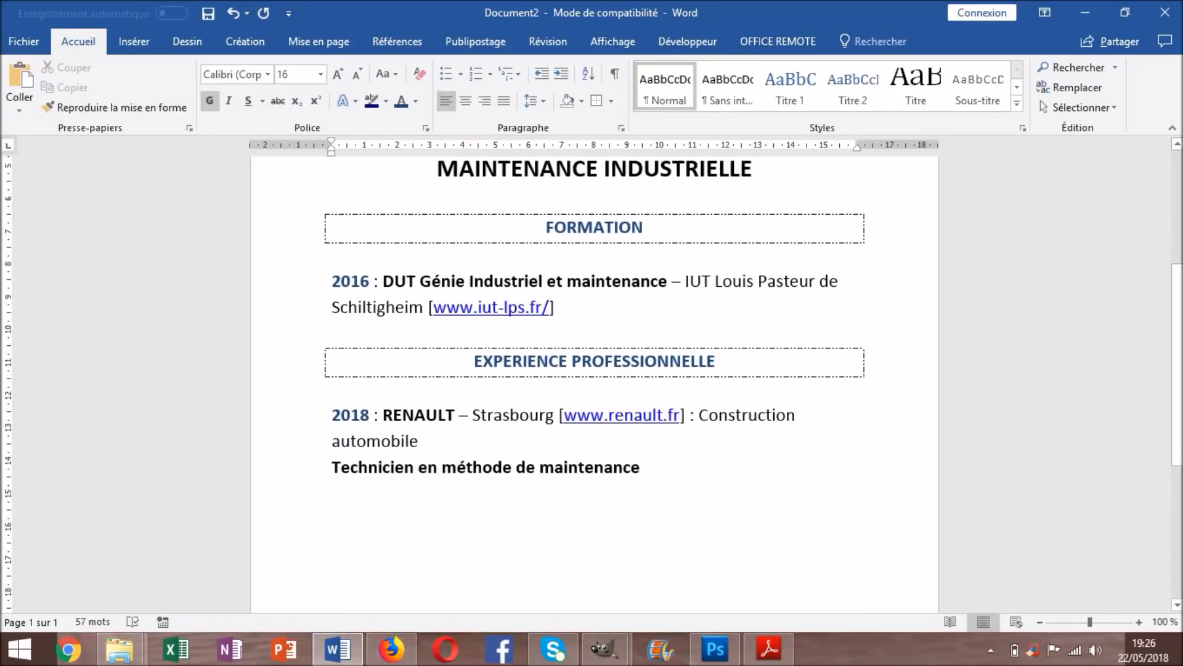
key("Return")
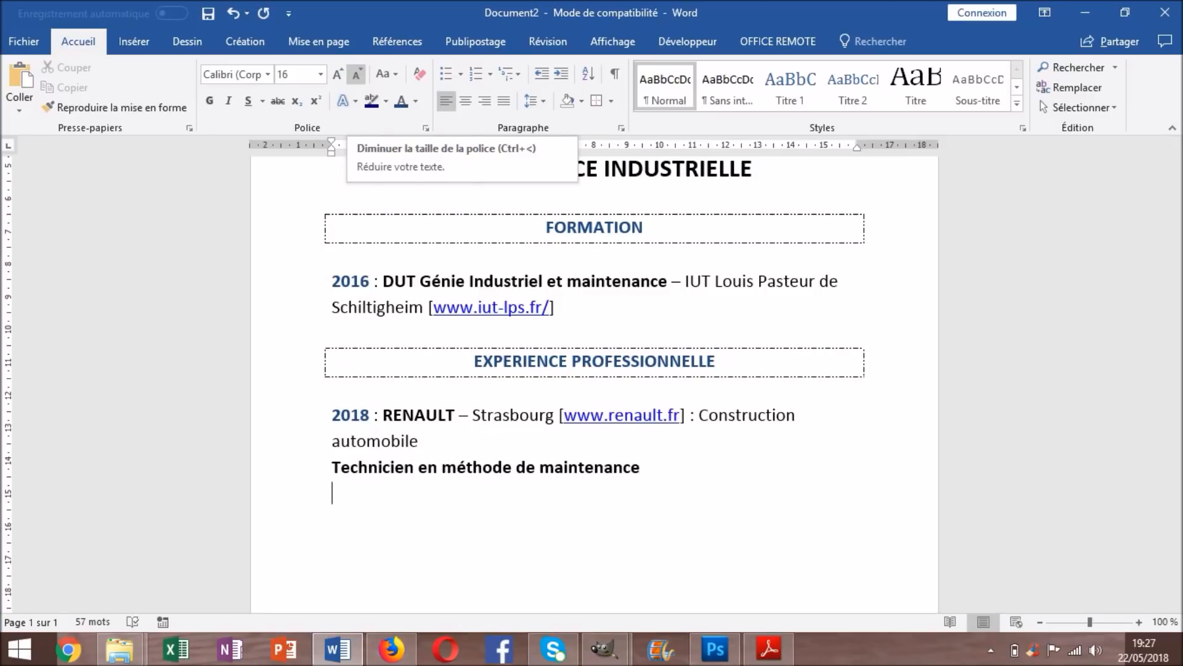
Type the description 'Création d'un plan de maintenance, revalorisation des pièces etc....', fixing typos
type("CRéa")
key("BackSpace")
key("BackSpace")
key("BackSpace")
type("réation ")
type("d'un plan de ma")
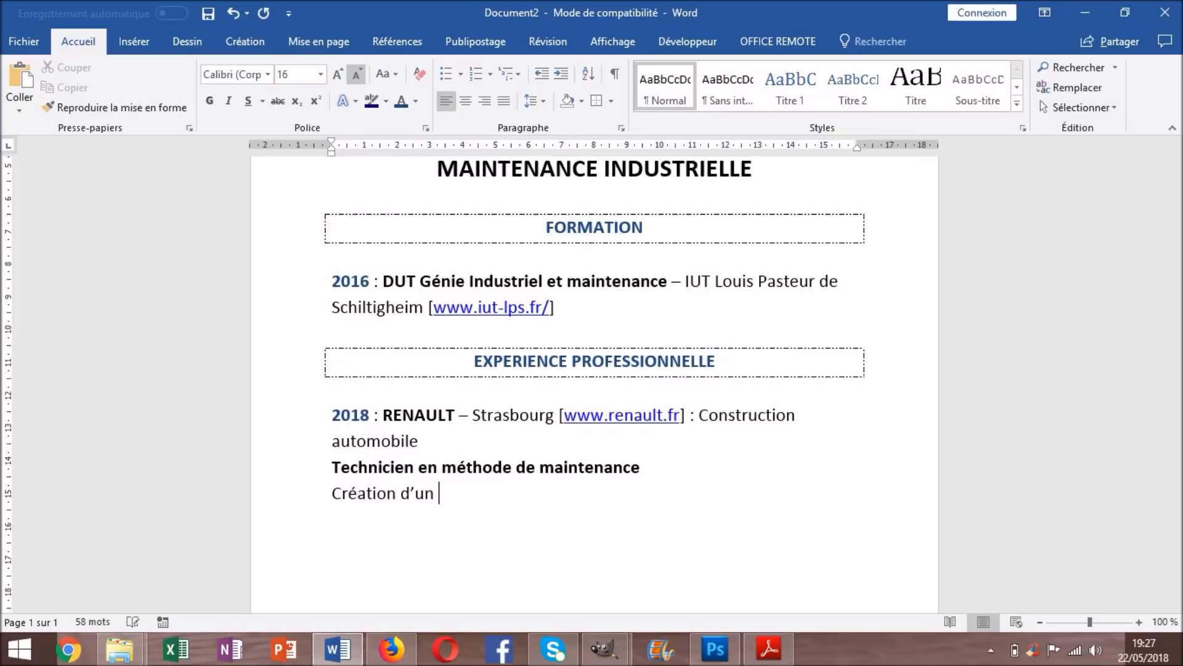
type("intenance")
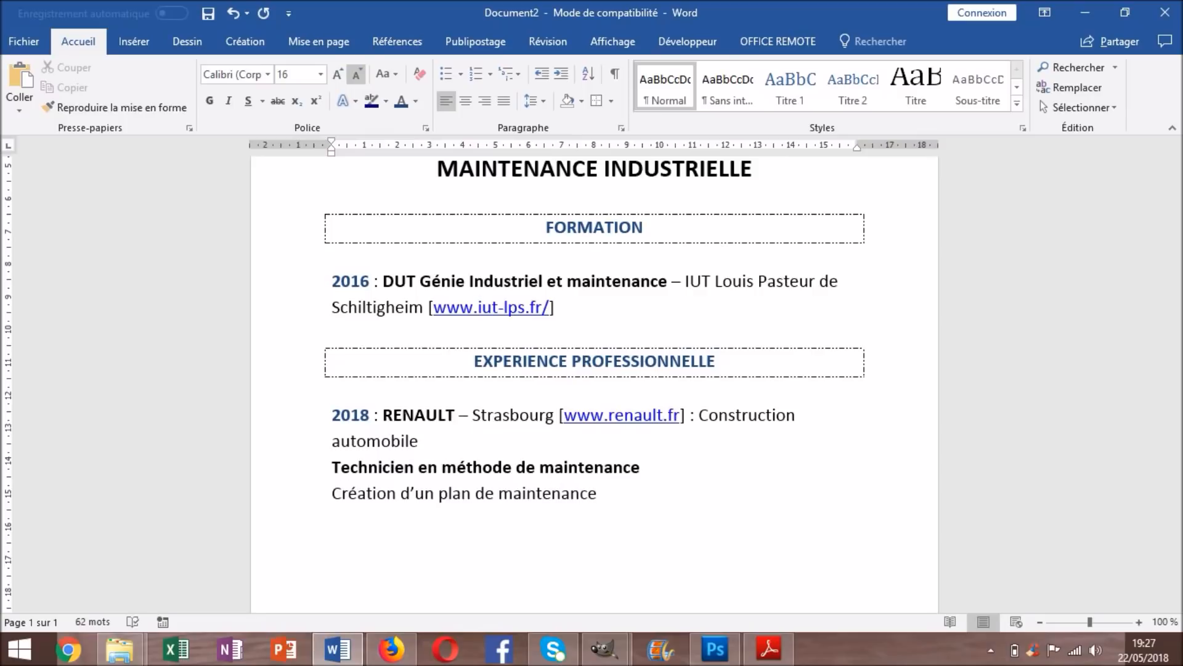
type(", revalorisait")
key("BackSpace")
key("BackSpace")
type("tion des")
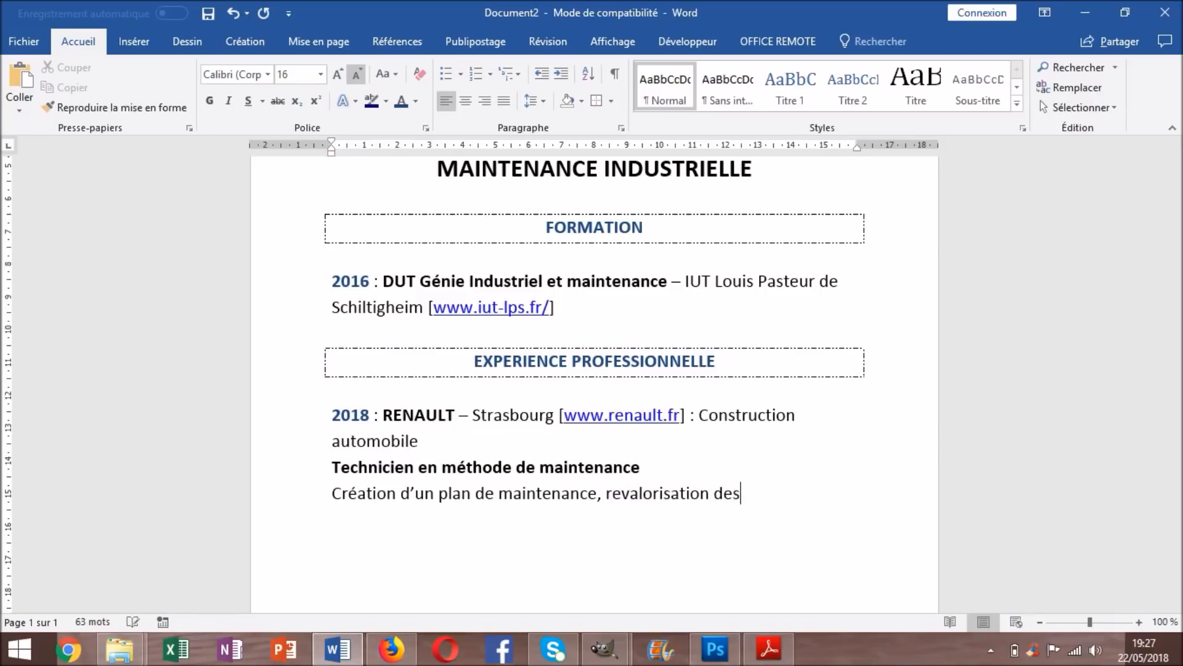
type(" pièces etc....")
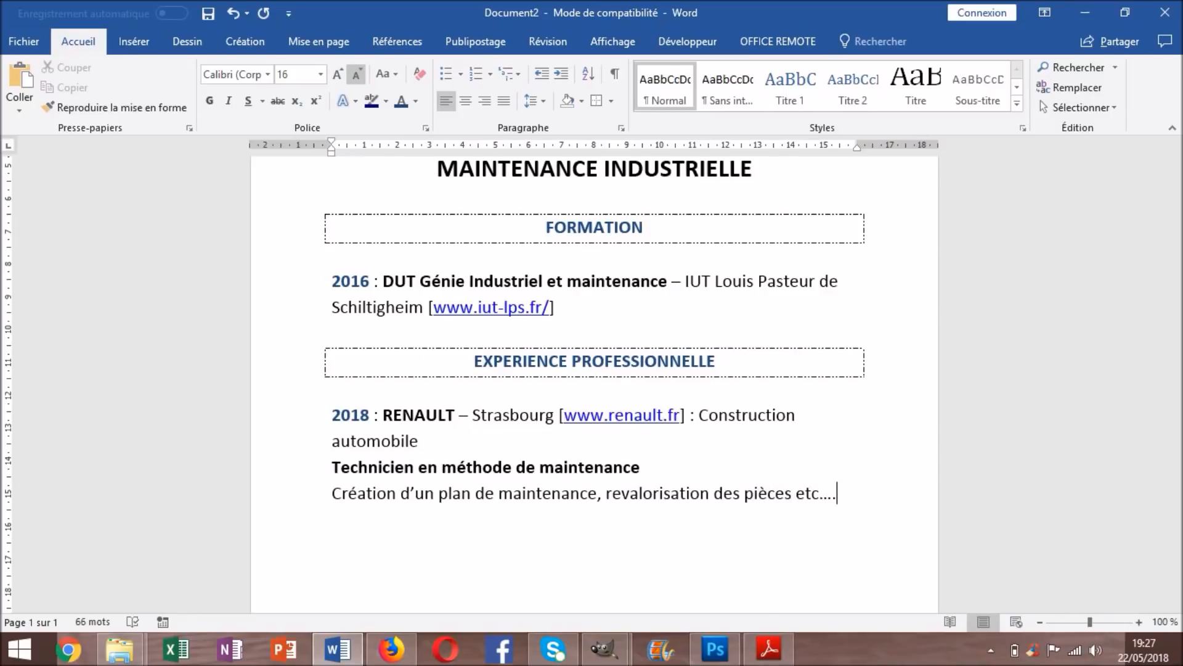
scroll(592, 92, "down", 4)
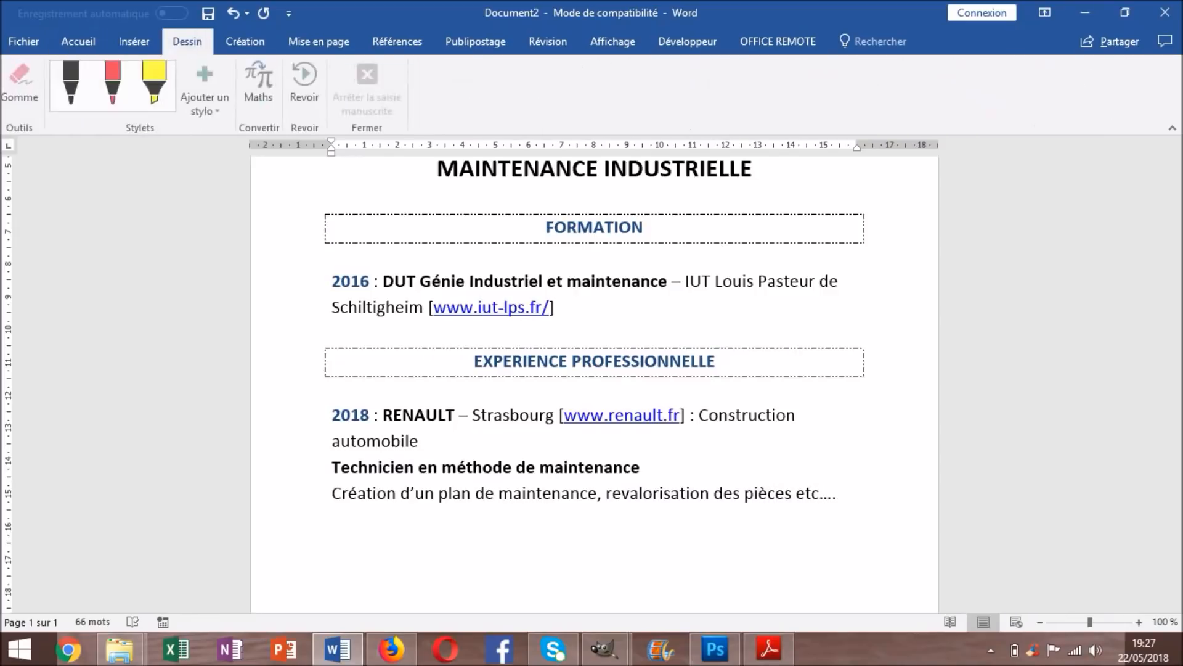
Zoom out to 40% then back to 60%, and select the job title and description lines
left_click(716, 361)
scroll(591, 370, "down", 6)
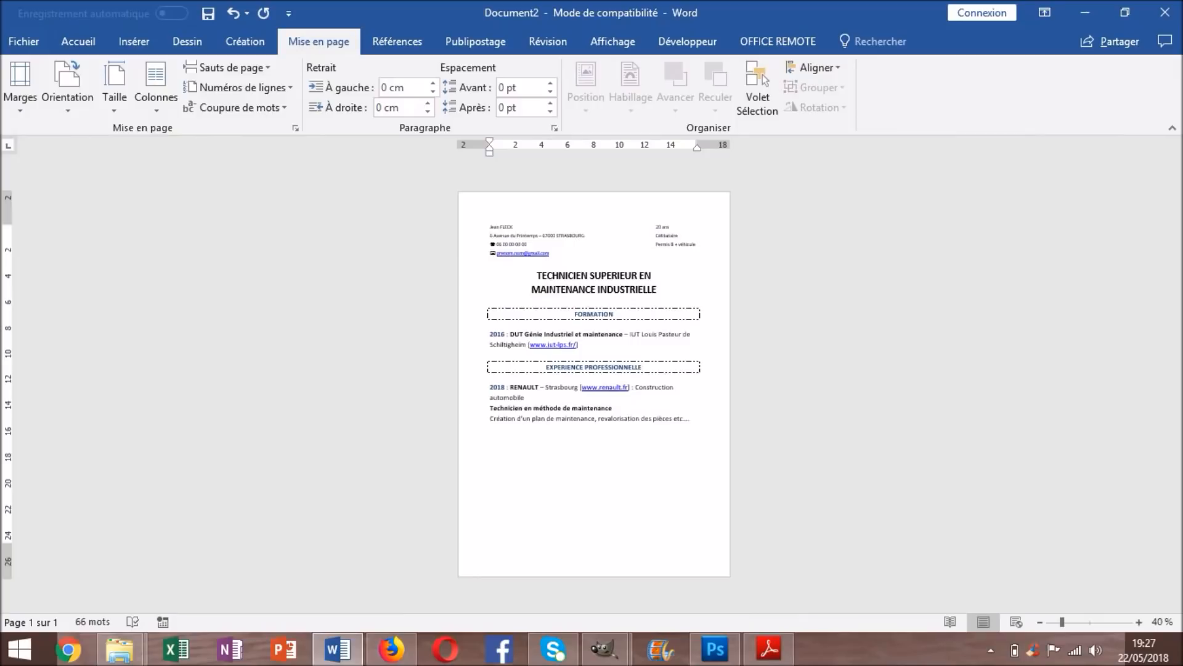
scroll(591, 370, "up", 2)
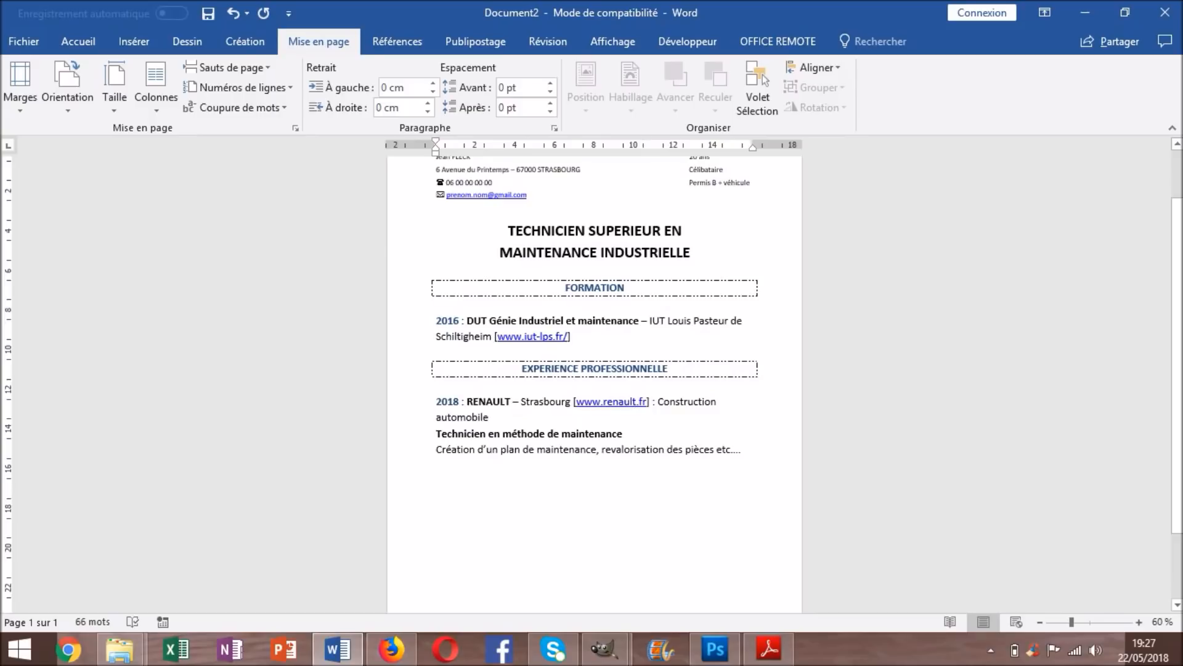
left_click_drag(747, 450, 437, 418)
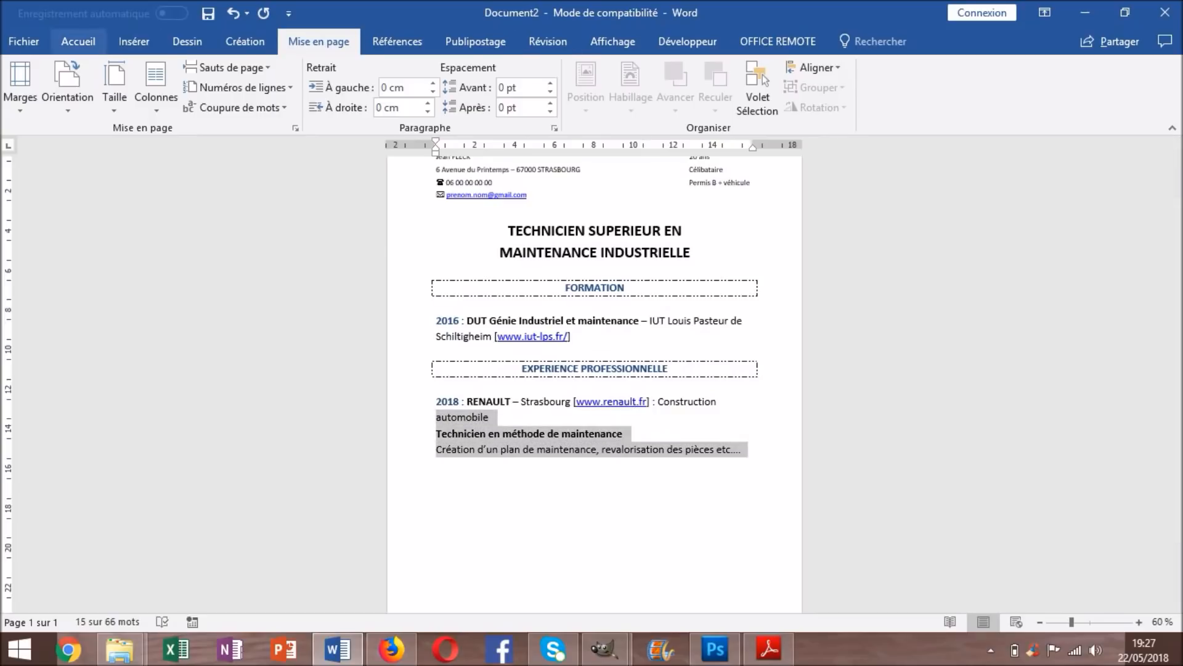
Shrink the Renault job lines and 'Strasbourg … Construction' text from size 16 to 14
left_click(78, 41)
left_click(356, 74)
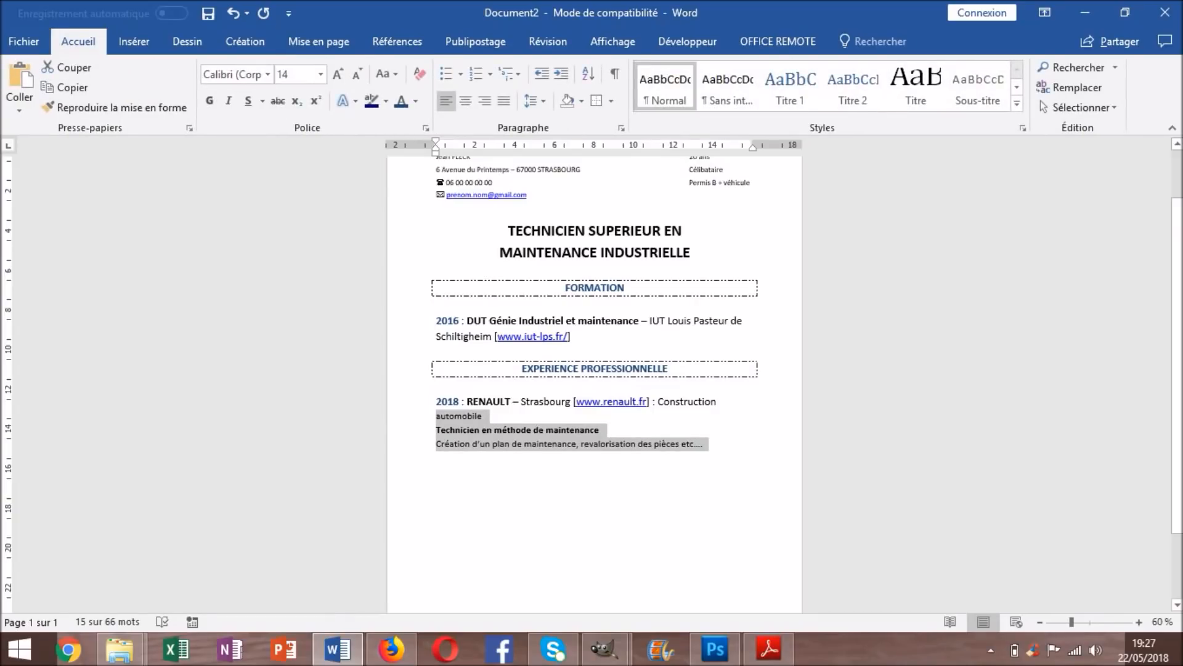
left_click(720, 402)
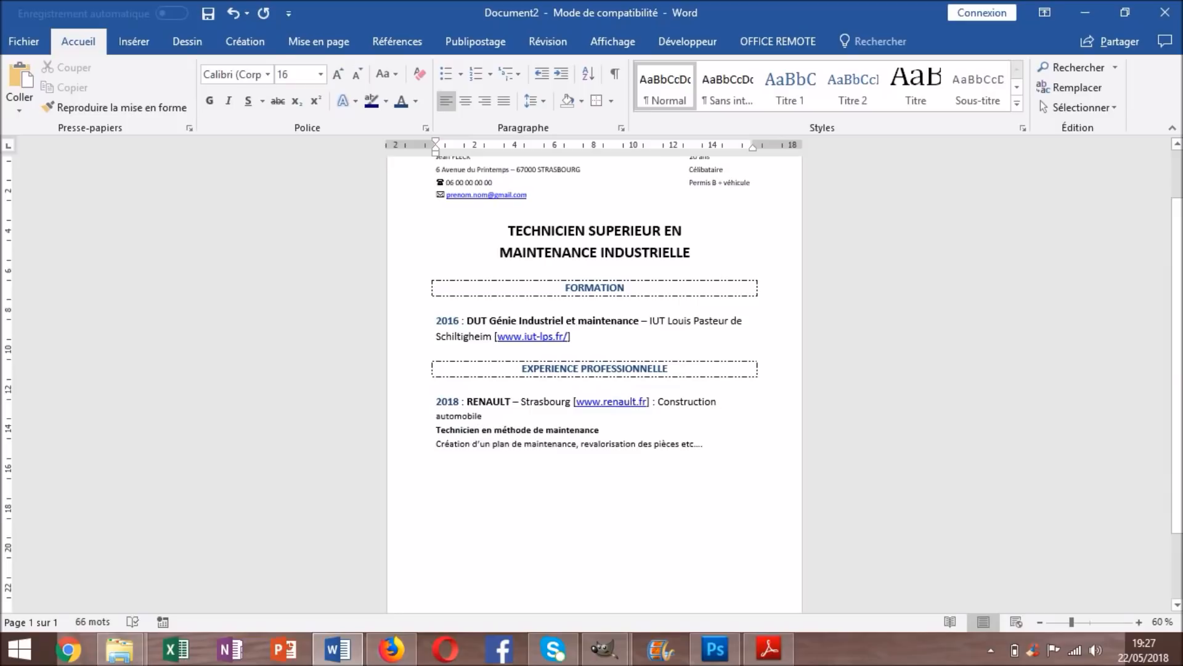
left_click_drag(719, 402, 529, 402)
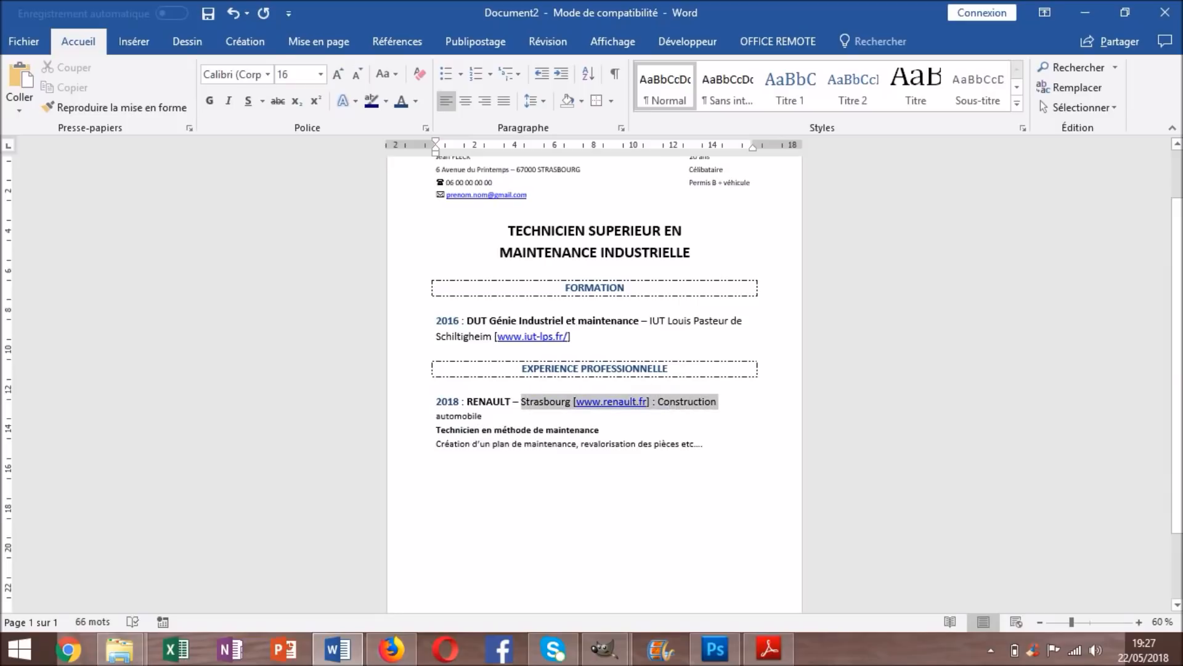
left_click(356, 74)
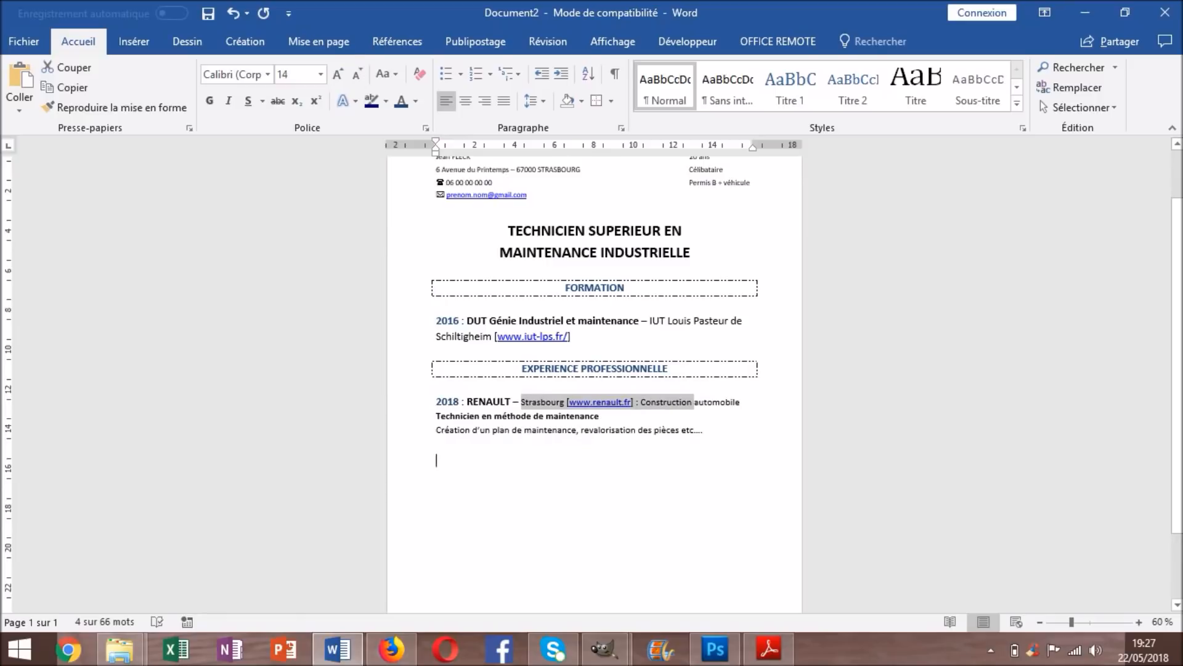
Reduce the 2016 entry's IUT school name and web address to a smaller font size
left_click(437, 460)
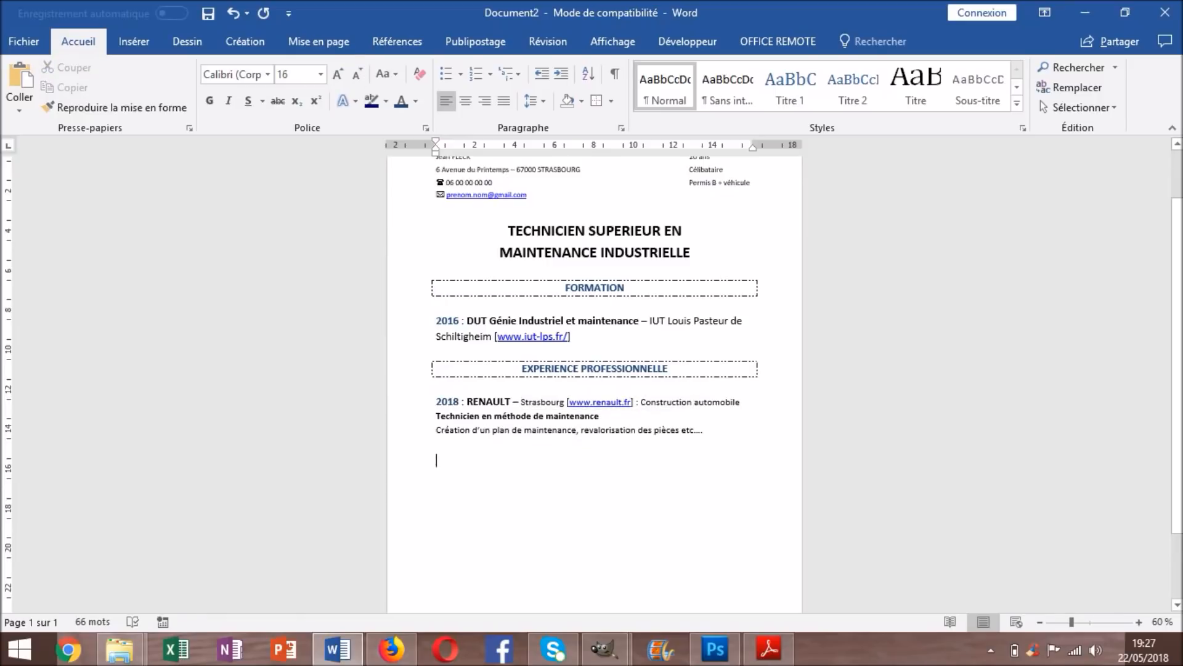
left_click_drag(601, 416, 436, 416)
left_click(436, 444)
left_click_drag(571, 336, 467, 321)
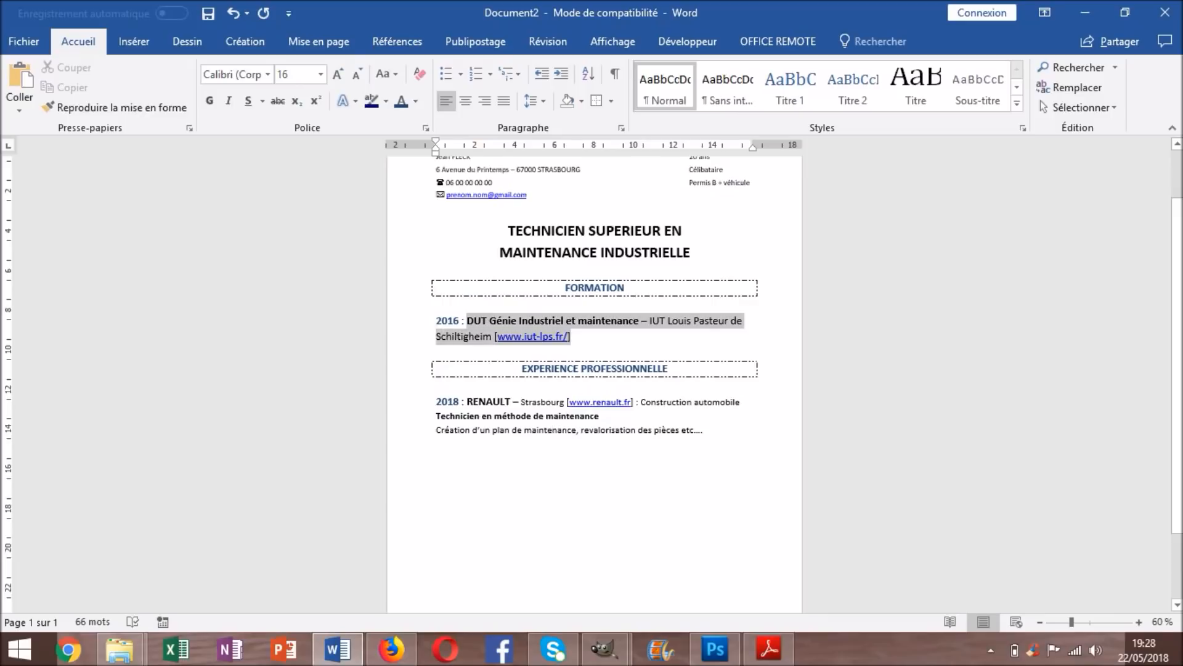
left_click(436, 353)
left_click_drag(571, 336, 641, 321)
left_click(672, 401)
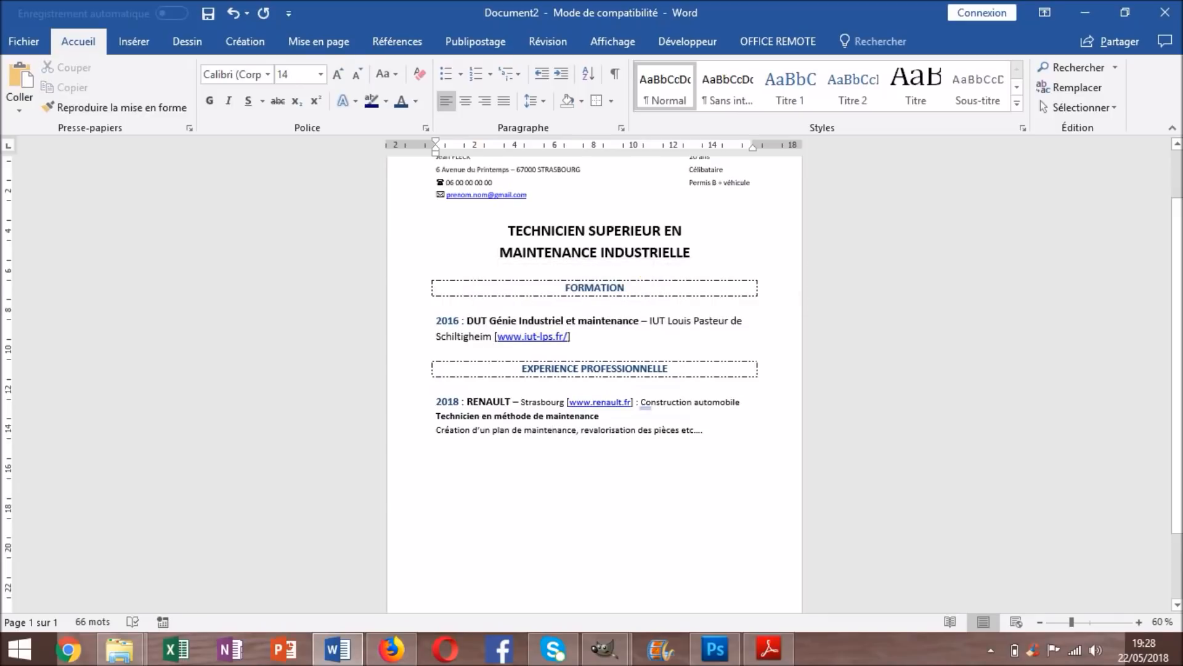
left_click_drag(570, 337, 641, 321)
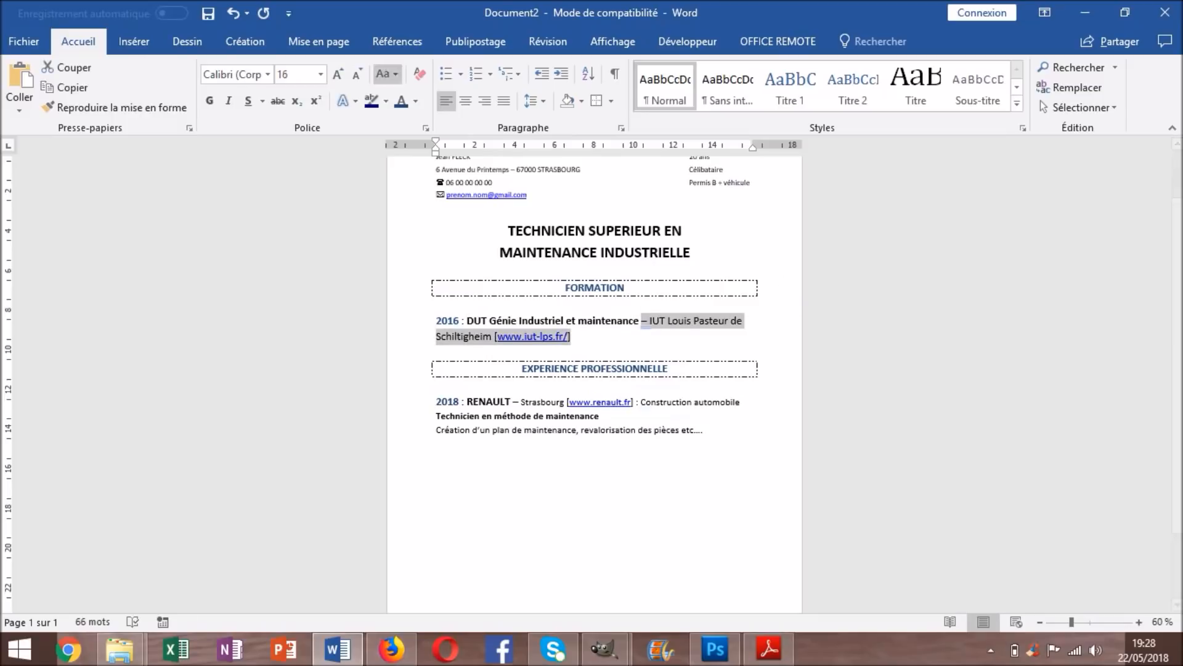
left_click(356, 74)
double_click(595, 536)
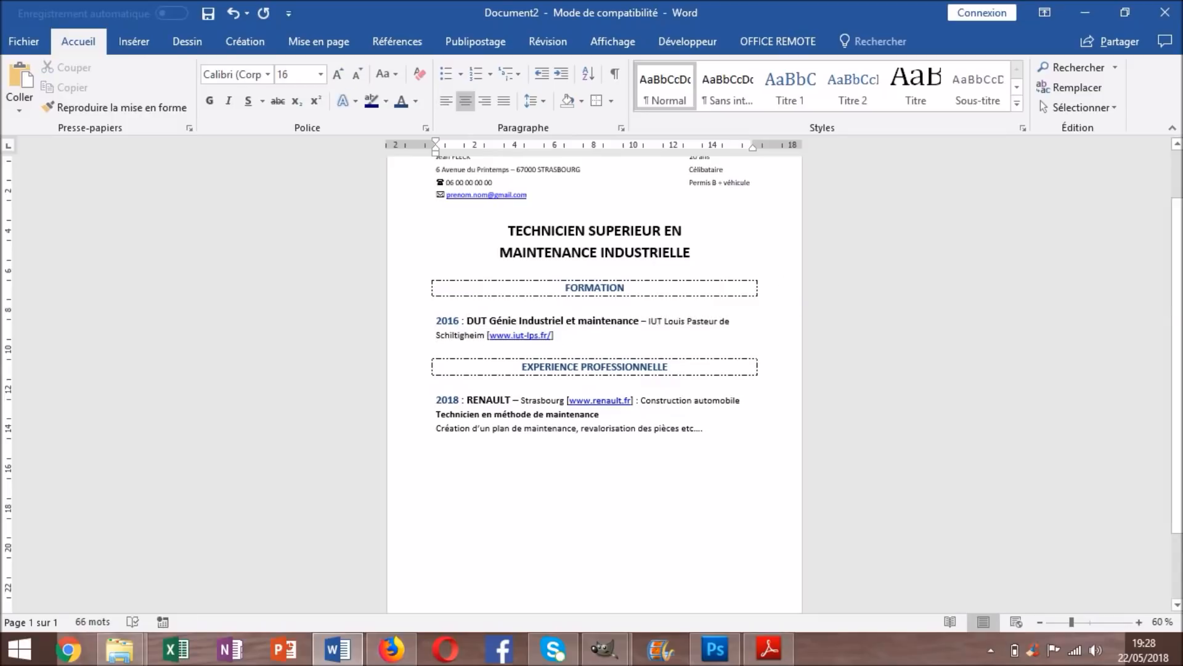
scroll(595, 536, "down", 1)
left_click(438, 420)
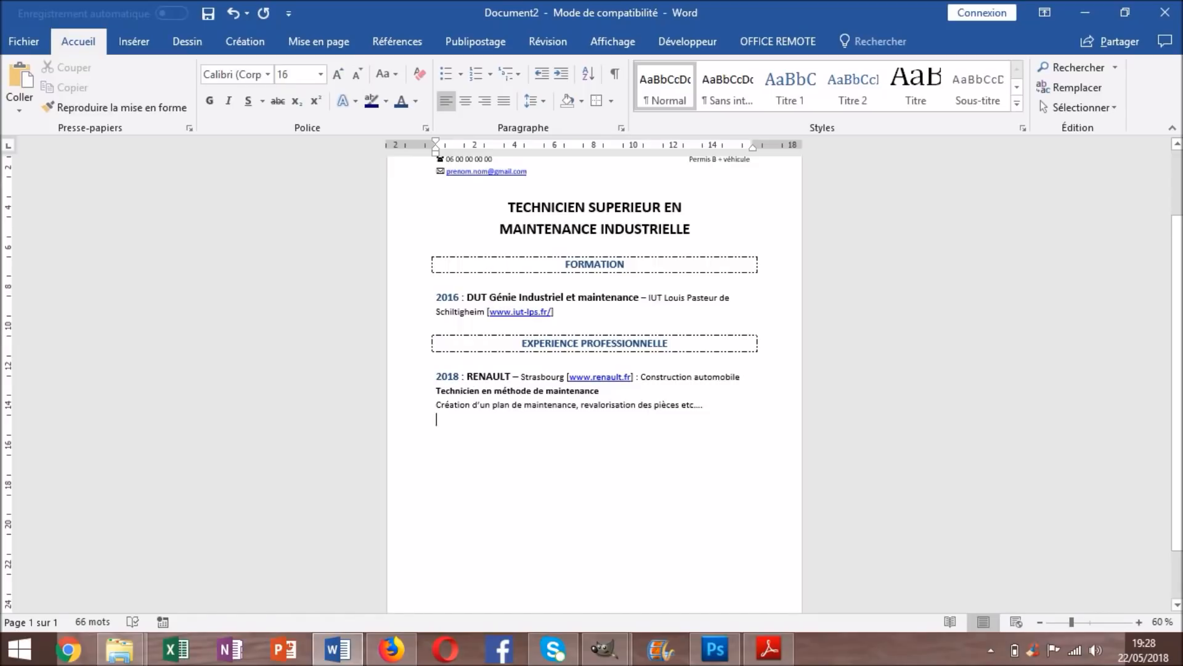
Add a new line reading COMPETENCES COMPLEMENTAIRES below the experience entry
key("Return")
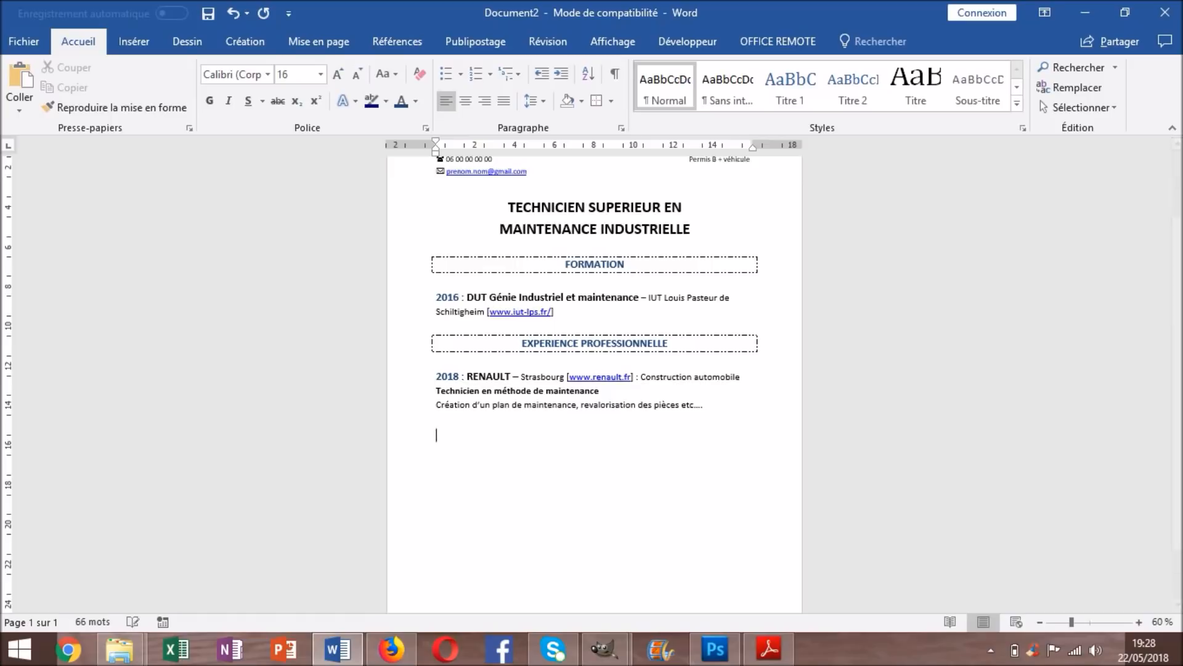
type("coMPETENCES COMPLEME TE")
key("BackSpace")
key("BackSpace")
key("BackSpace")
type("NTAIRES")
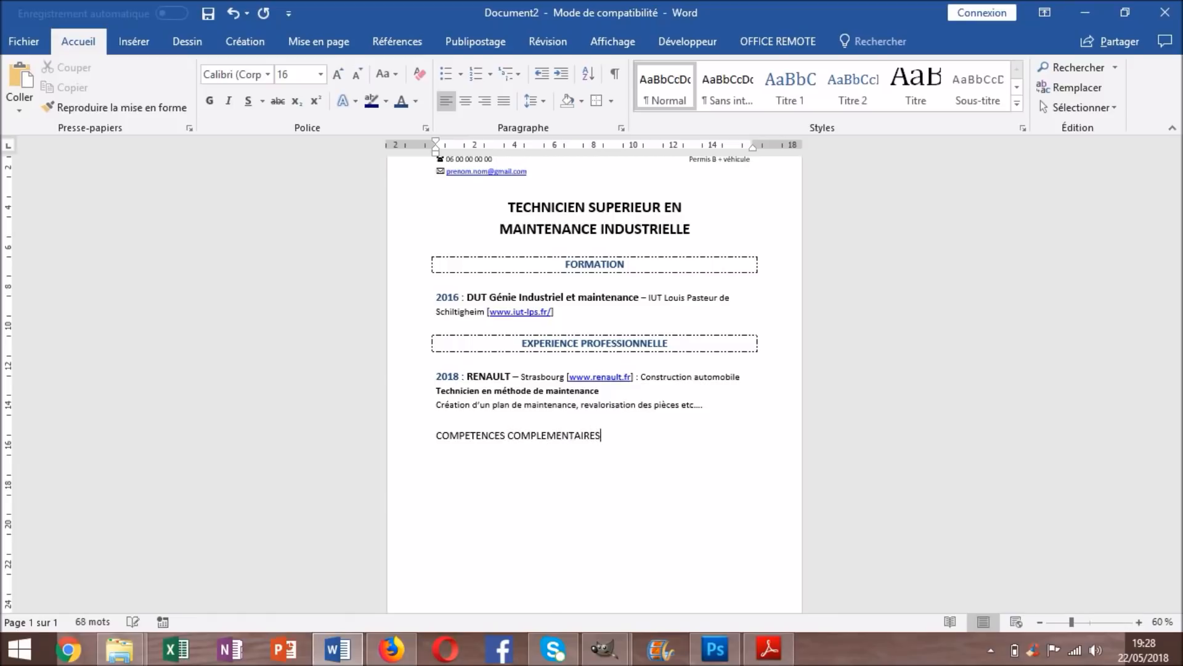
Give COMPETENCES COMPLEMENTAIRES a dashed box, bold and centred alignment
left_click_drag(602, 436, 451, 452)
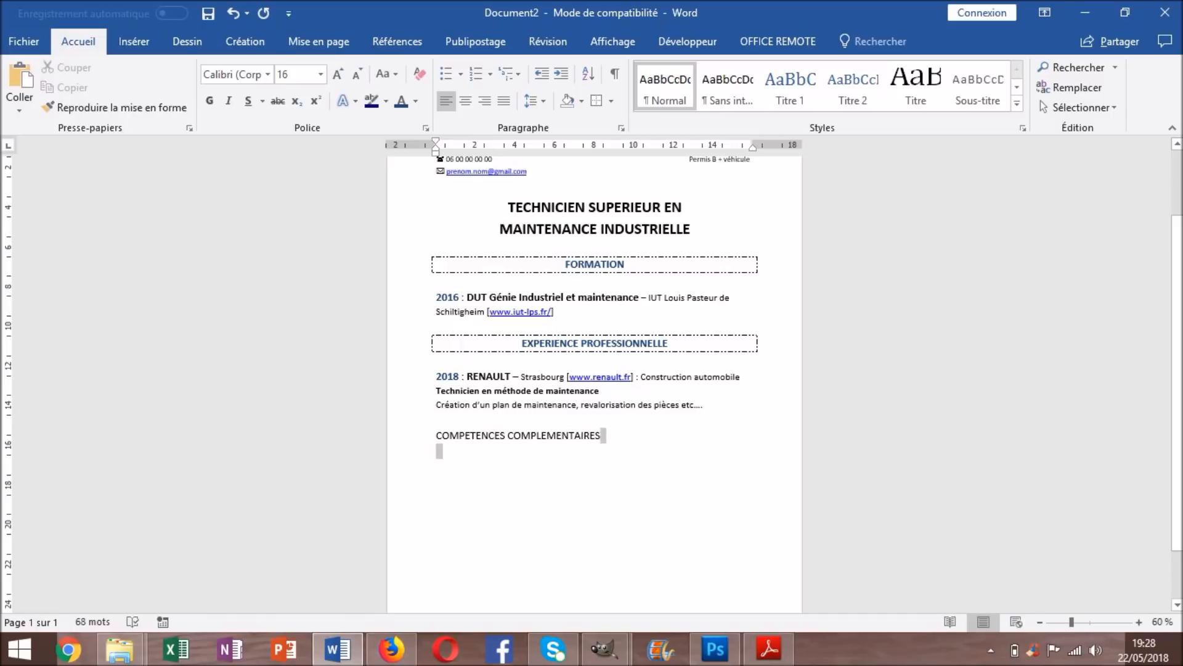
triple_click(580, 435)
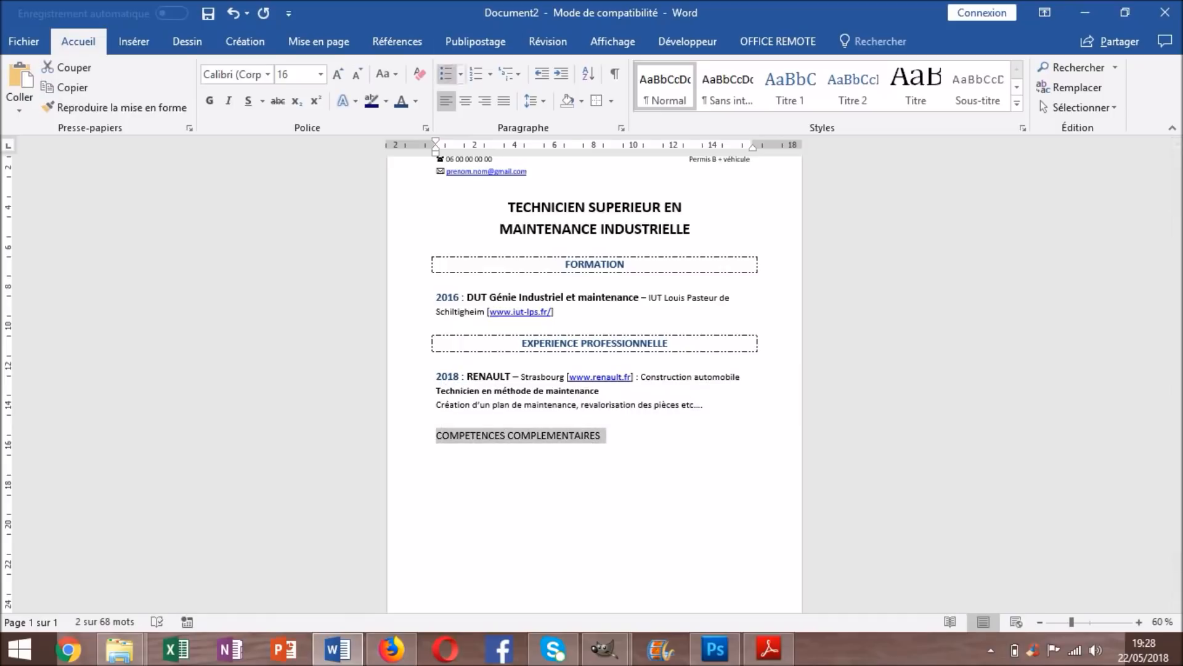
left_click(596, 100)
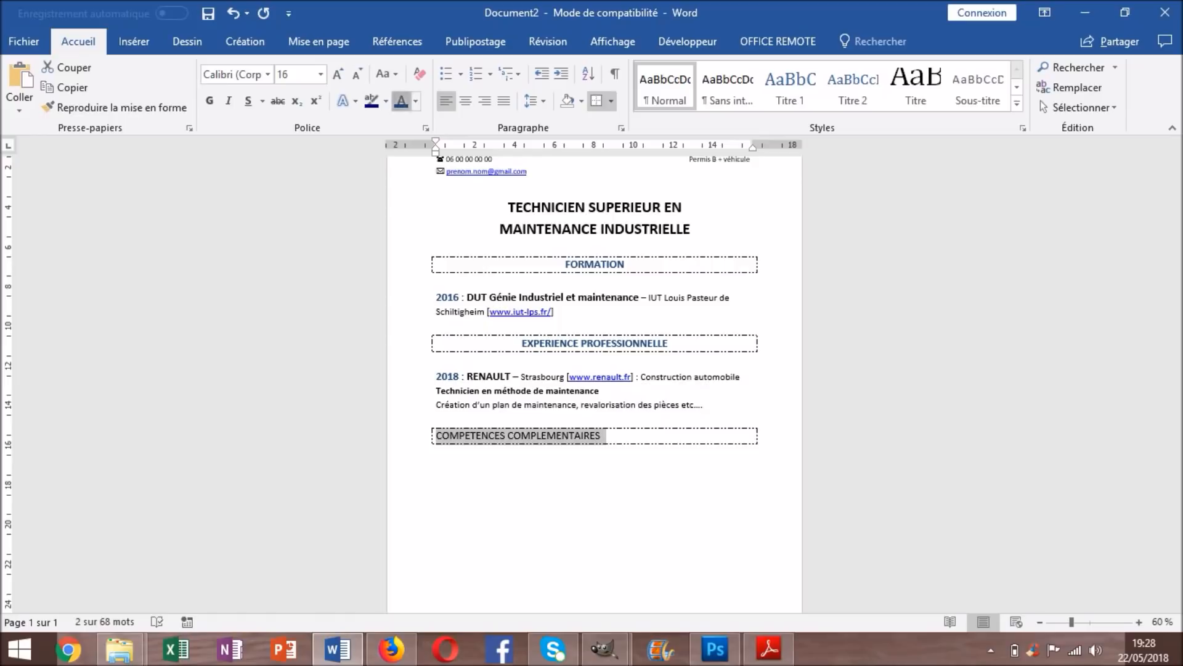
left_click(210, 100)
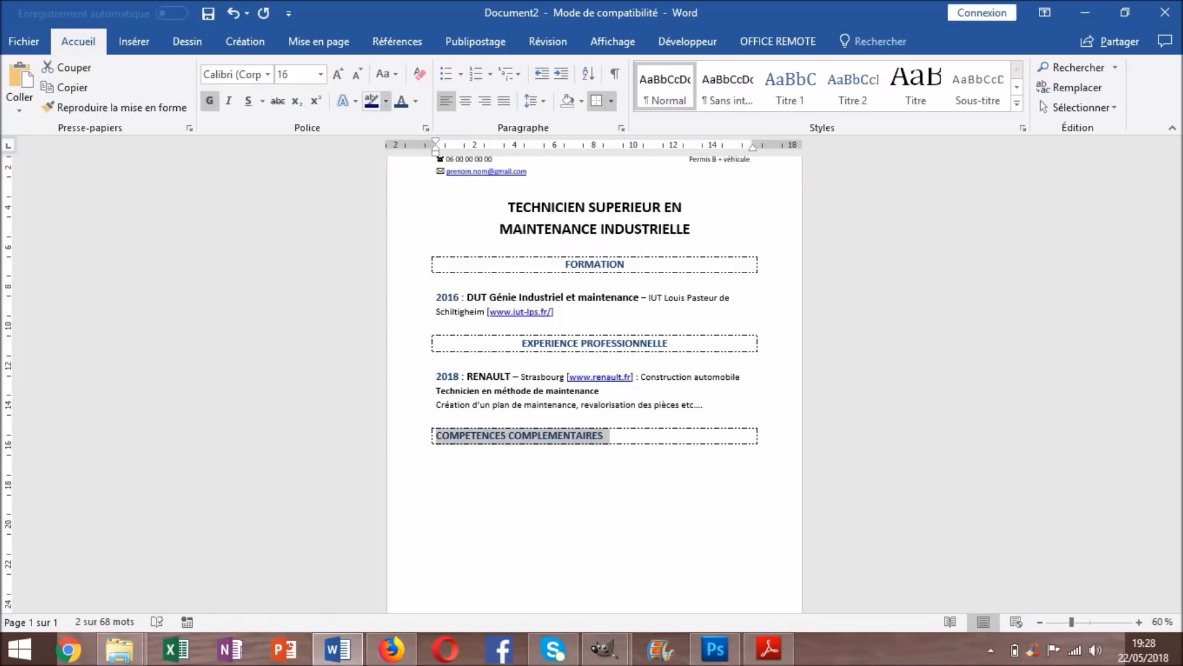
left_click(465, 101)
left_click(437, 469)
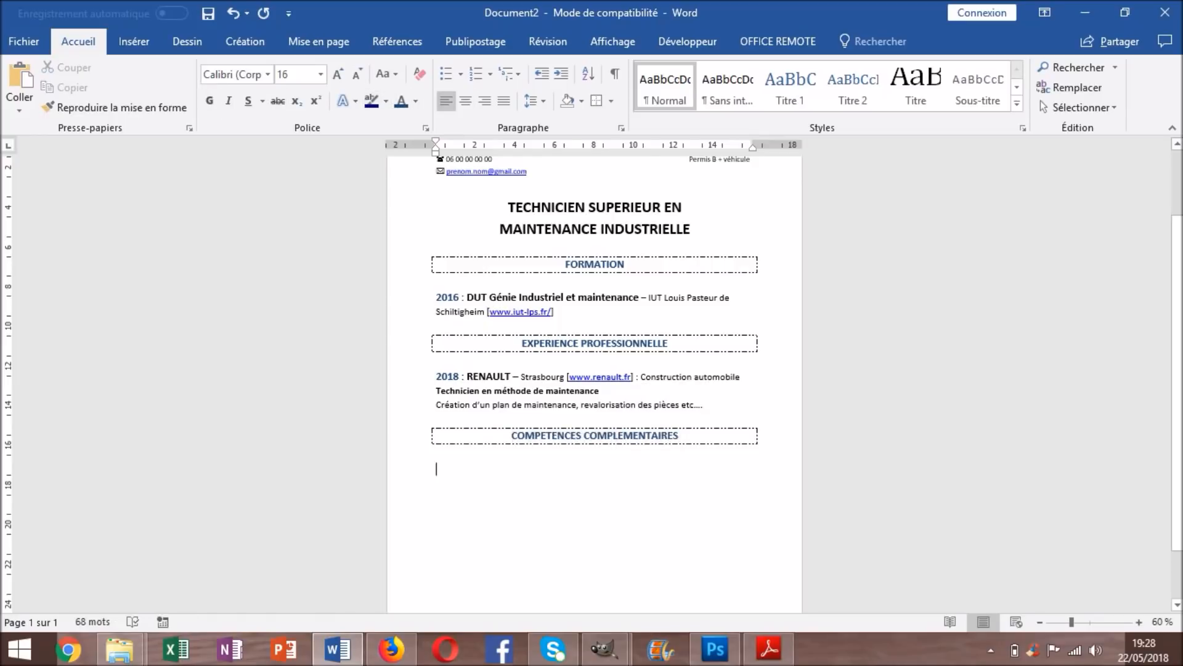
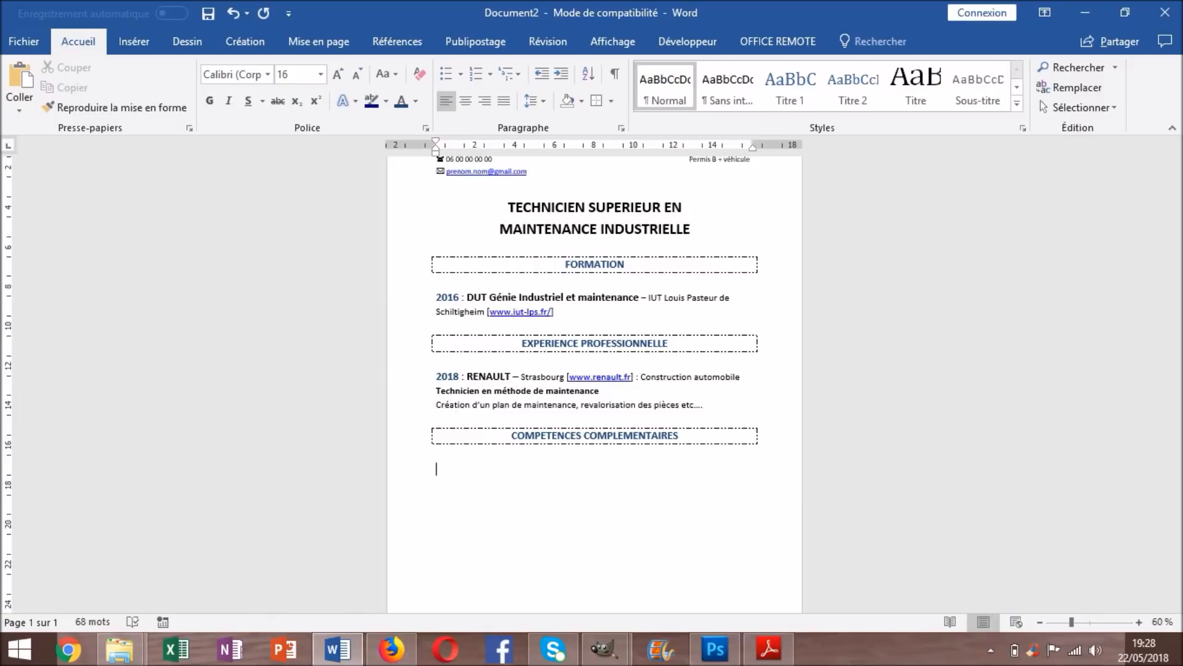
Type 'Allemand :' below COMPETENCES COMPLEMENTAIRES and make 'Allemand' bold
type("Allemand :")
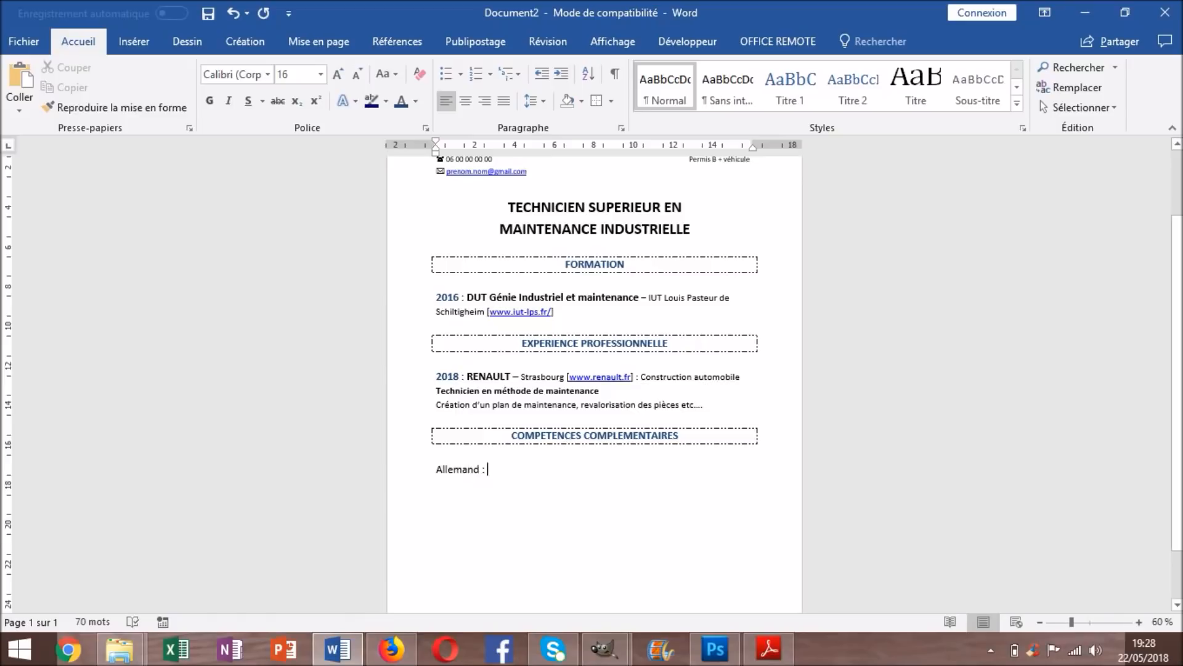
left_click_drag(480, 469, 436, 469)
left_click(209, 101)
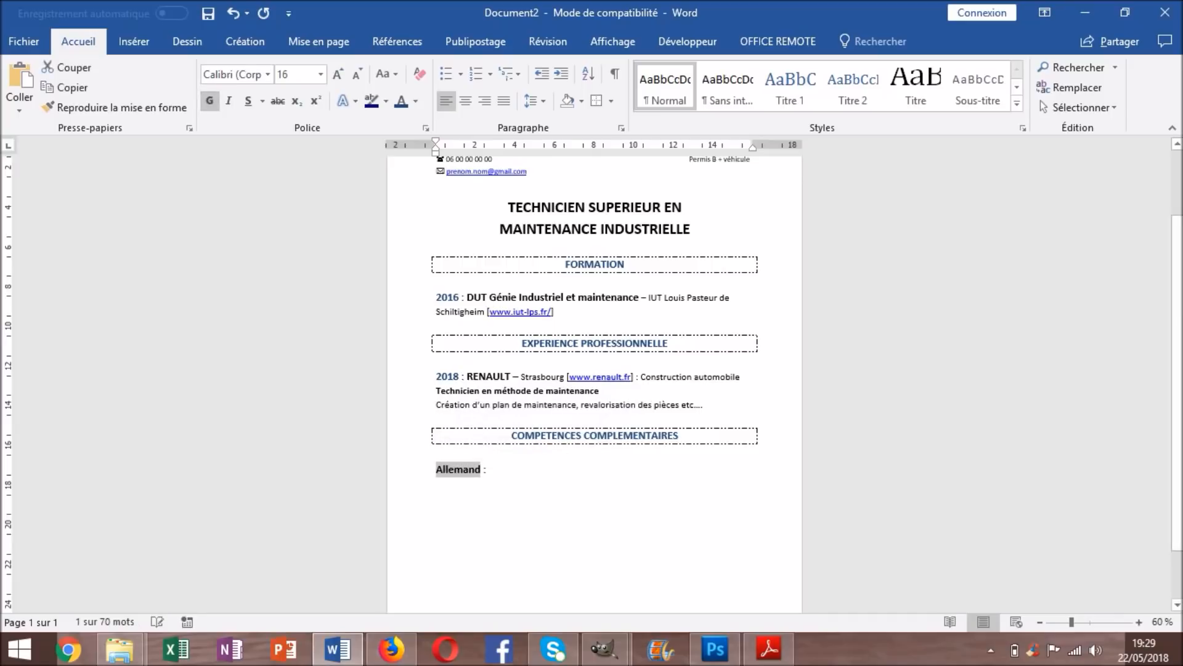
left_click(490, 470)
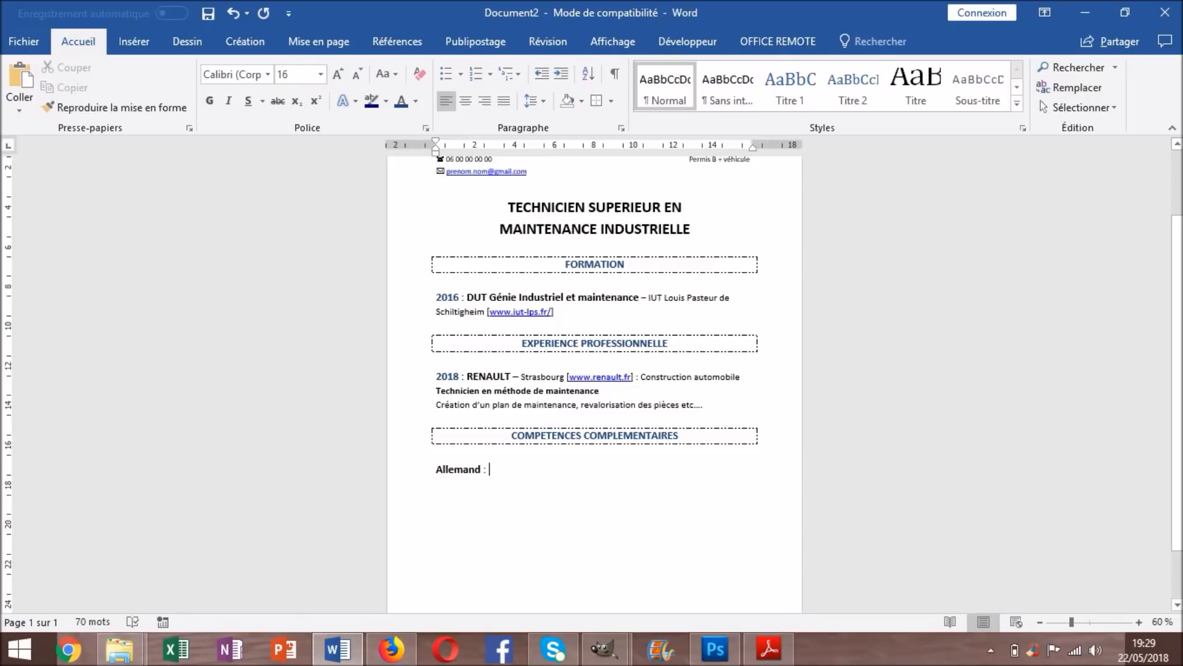
Add 'Lu, écrit, parlé : Niveau B1 (Compétences professionnelles)' after the Allemand label
type("Lu, écrit, parlé")
key("shift+Left")
key("shift+Left")
key("shift+Left")
key("shift+Left")
key("shift+Left")
key("shift+Left")
key("shift+Left")
key("shift+Left")
key("shift+Left")
key("shift+Left")
key("shift+Left")
key("shift+Left")
key("shift+Left")
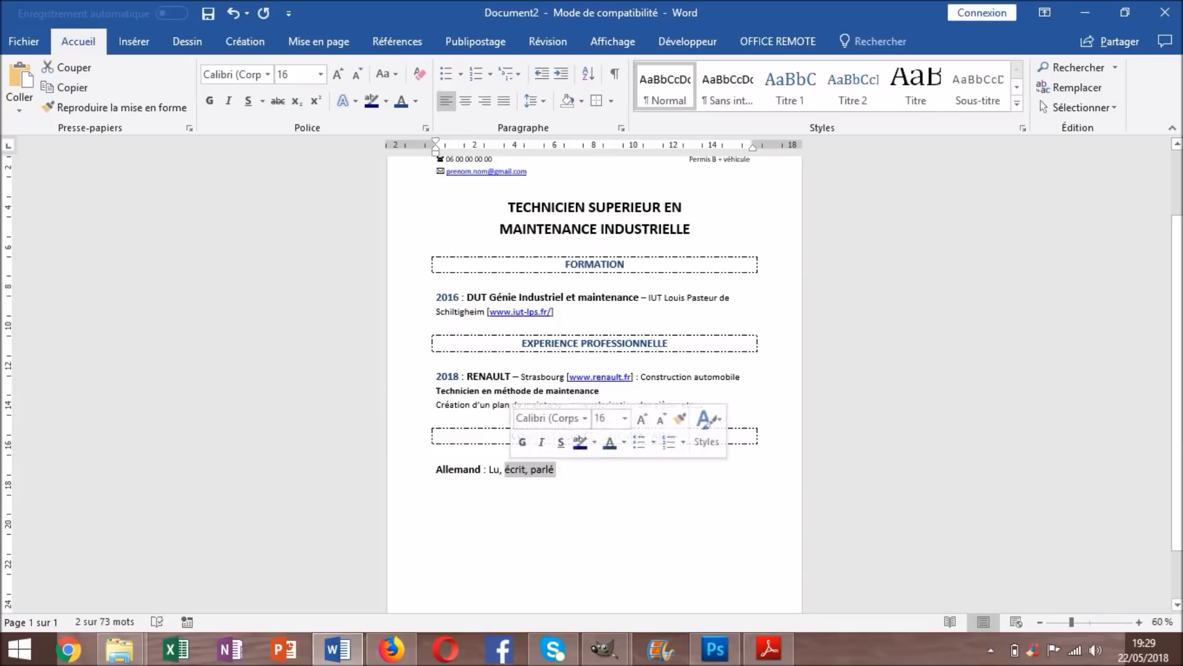
left_click(557, 470)
type(":")
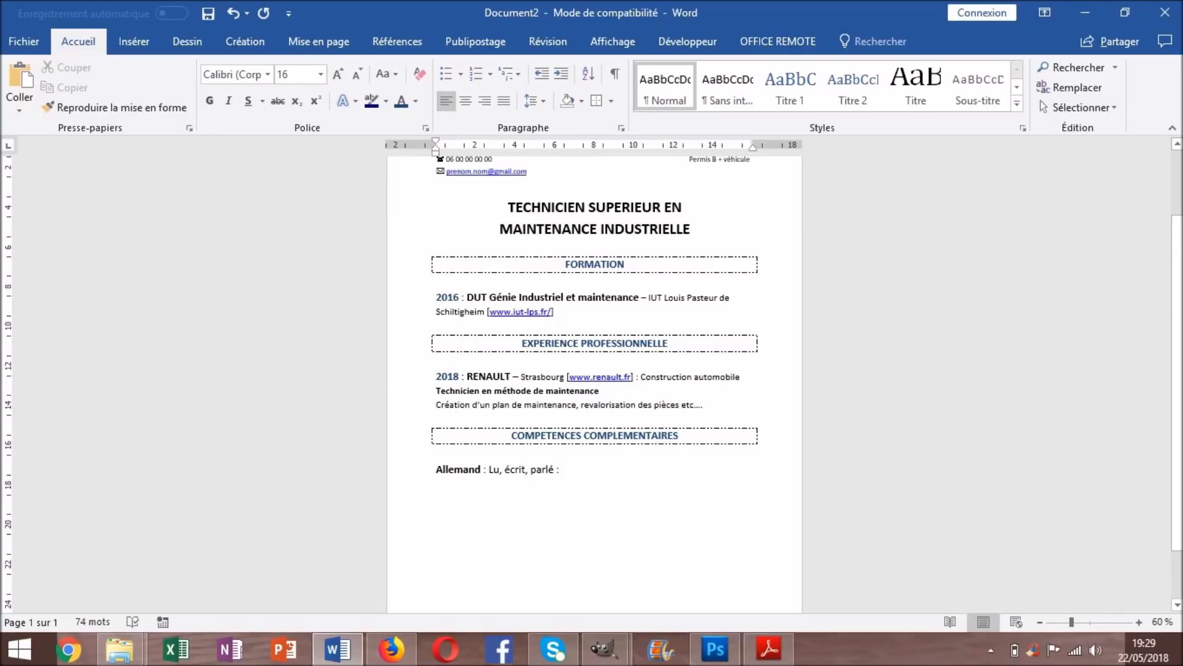
type("Ni")
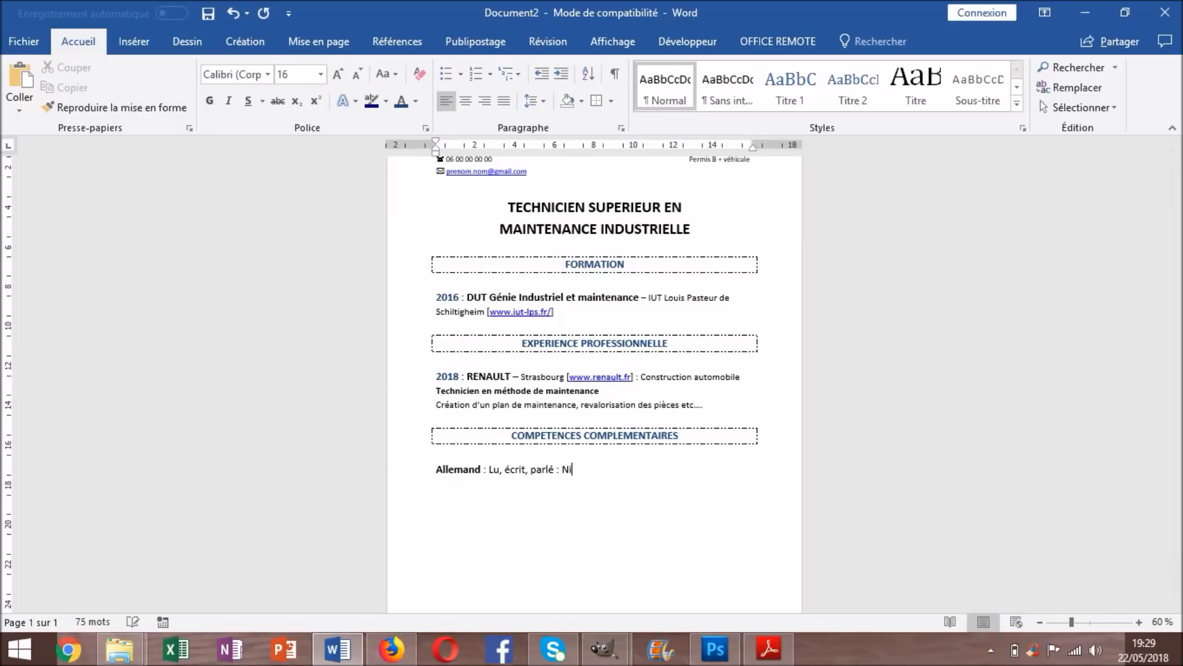
type("veau B1")
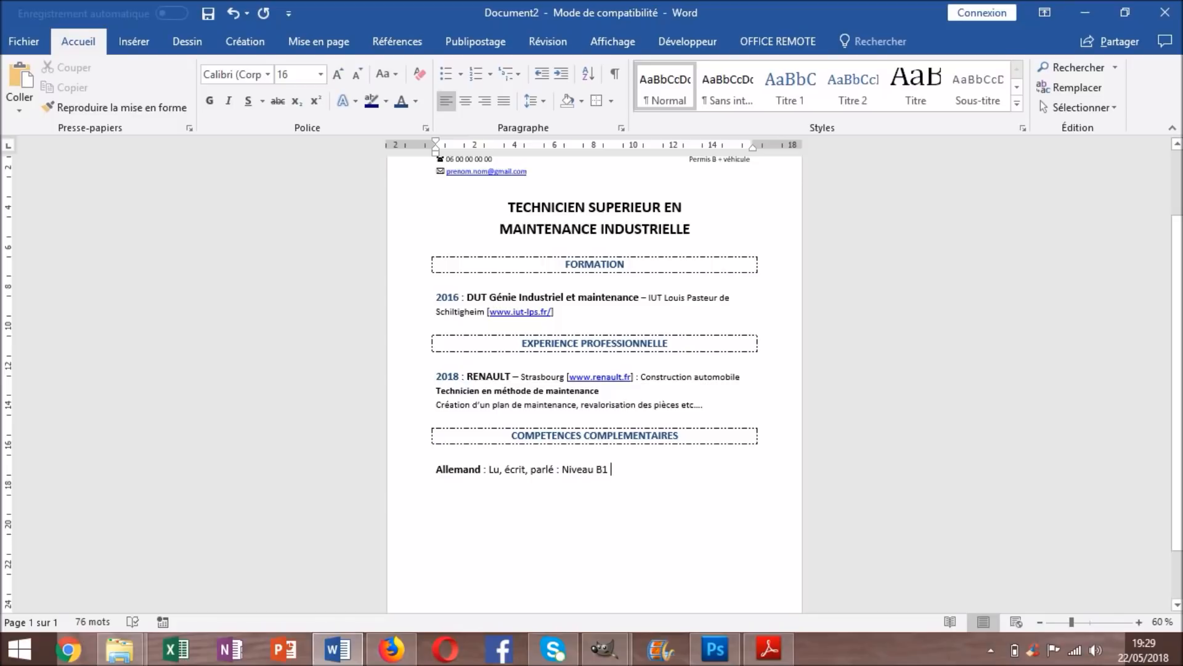
type("(")
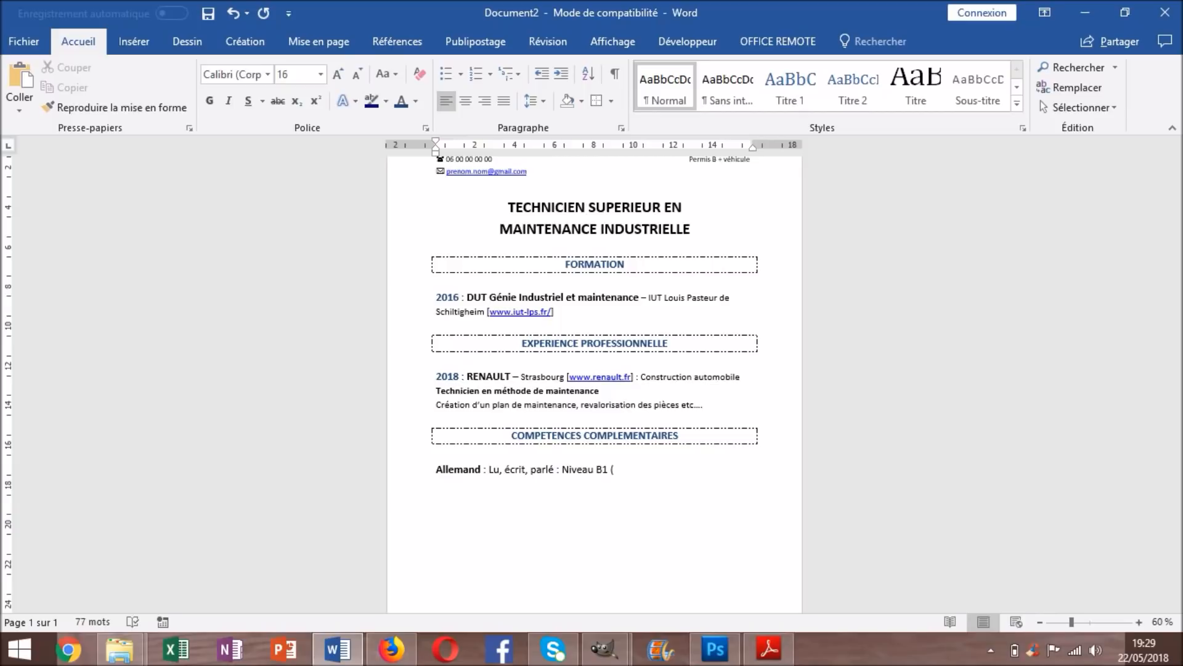
type("Compétences professionnelle)")
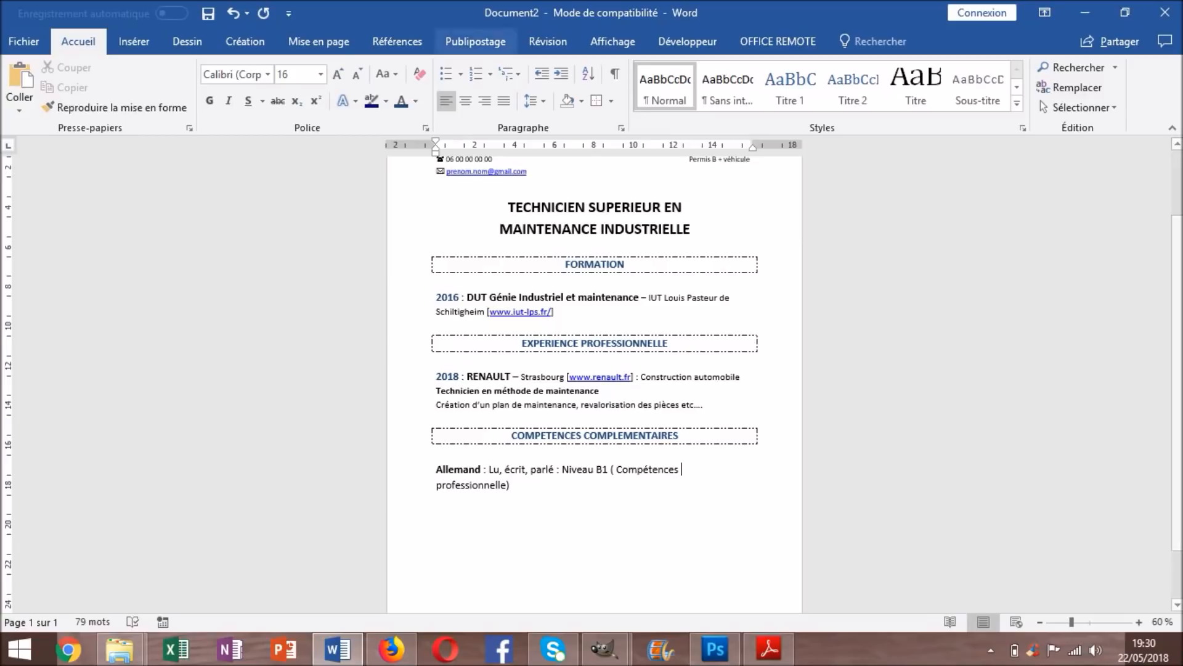
key("Delete")
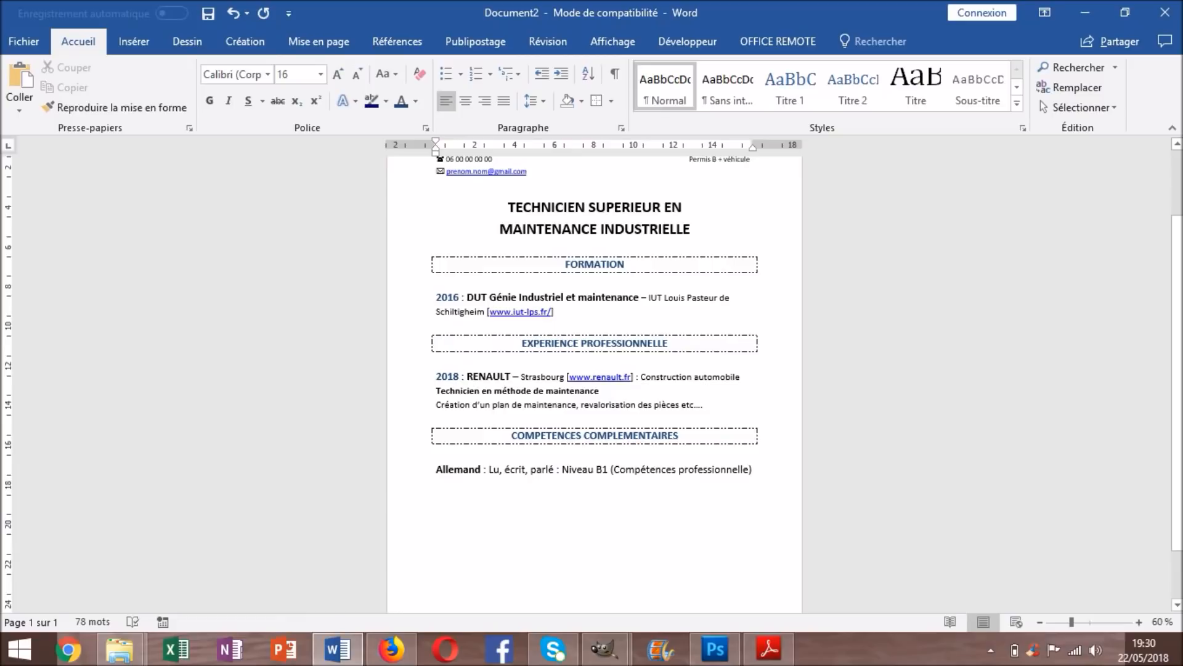
type("s")
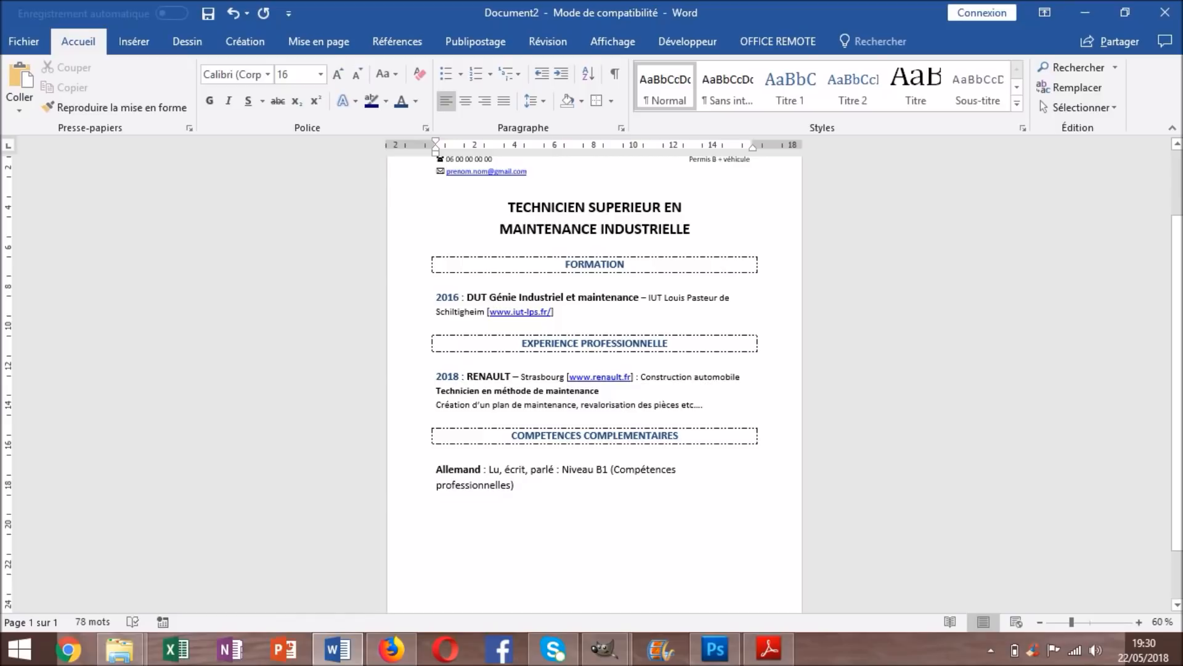
left_click_drag(594, 470, 609, 470)
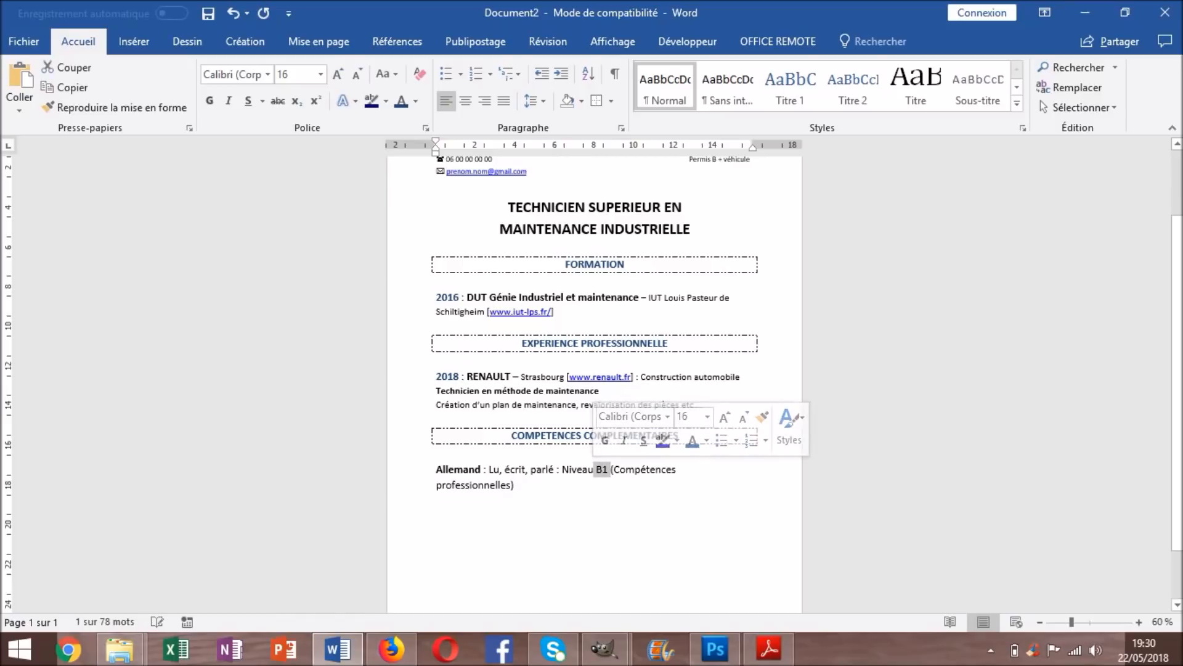
left_click(515, 485)
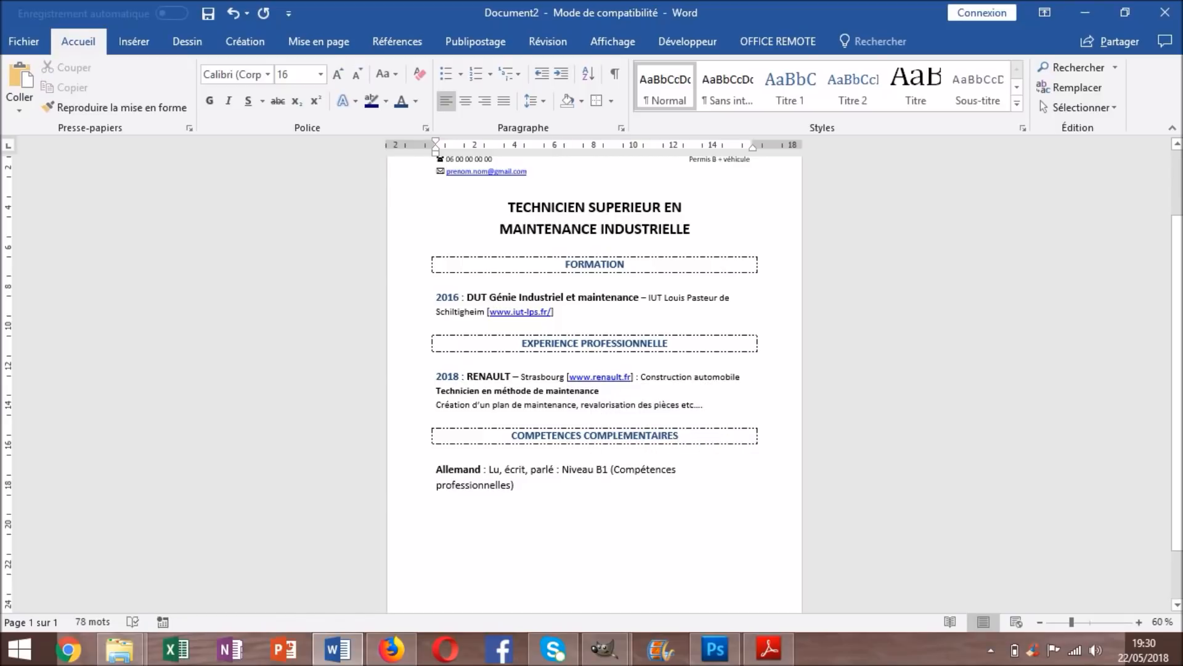
left_click_drag(515, 485, 489, 469)
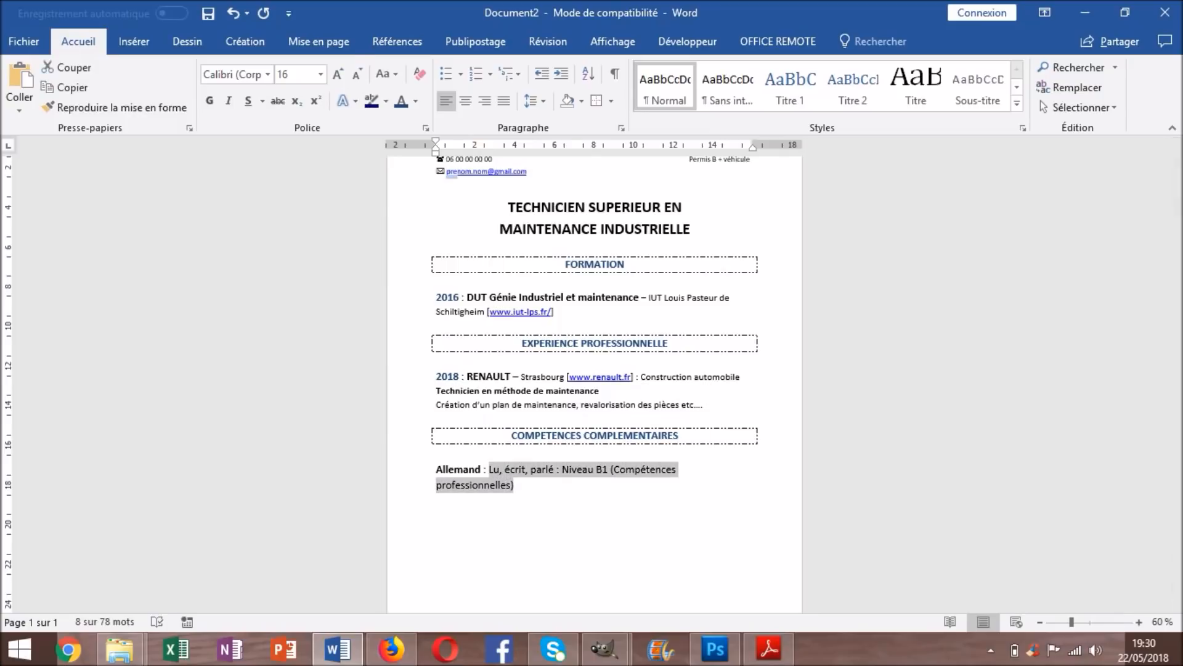
Shrink the German level description to a smaller font size
left_click(357, 74)
left_click(595, 513)
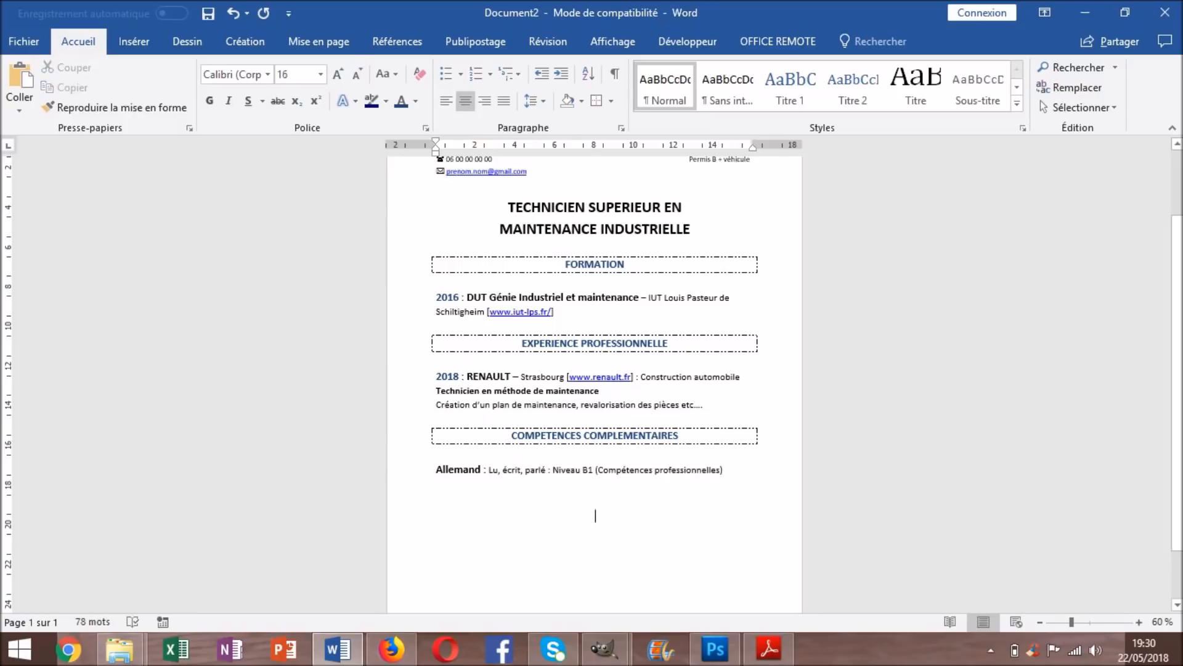
left_click(724, 469)
scroll(723, 470, "down", 1)
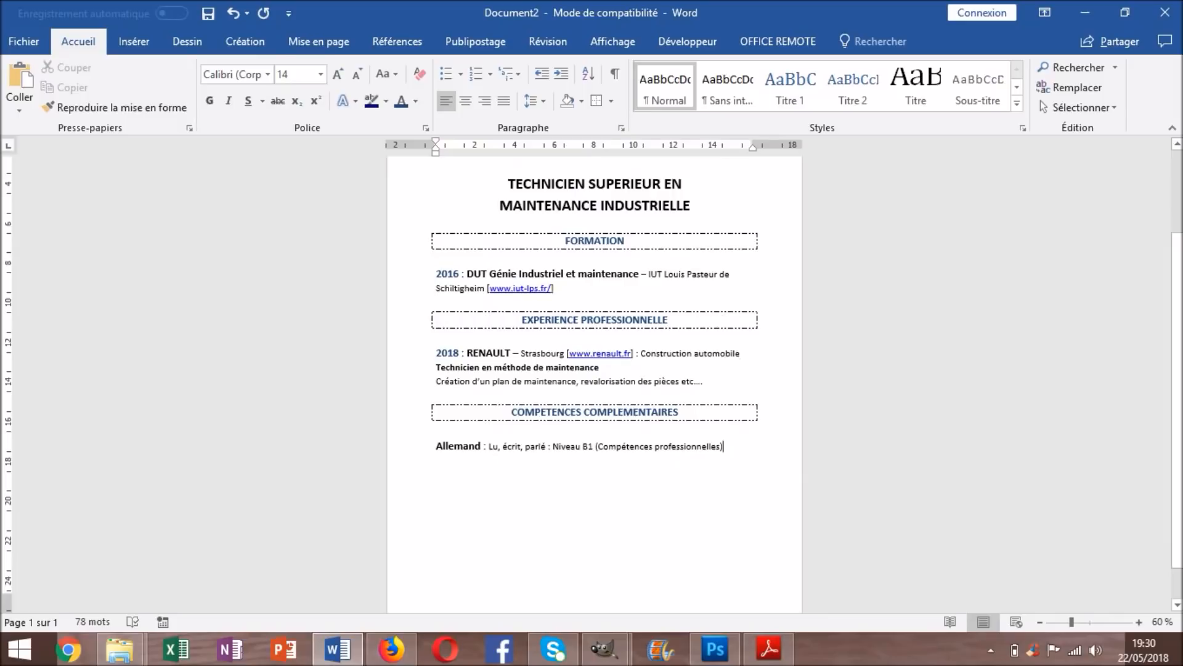
Add an 'Anglais' line below the Allemand entry
key("Return")
type("Anglais")
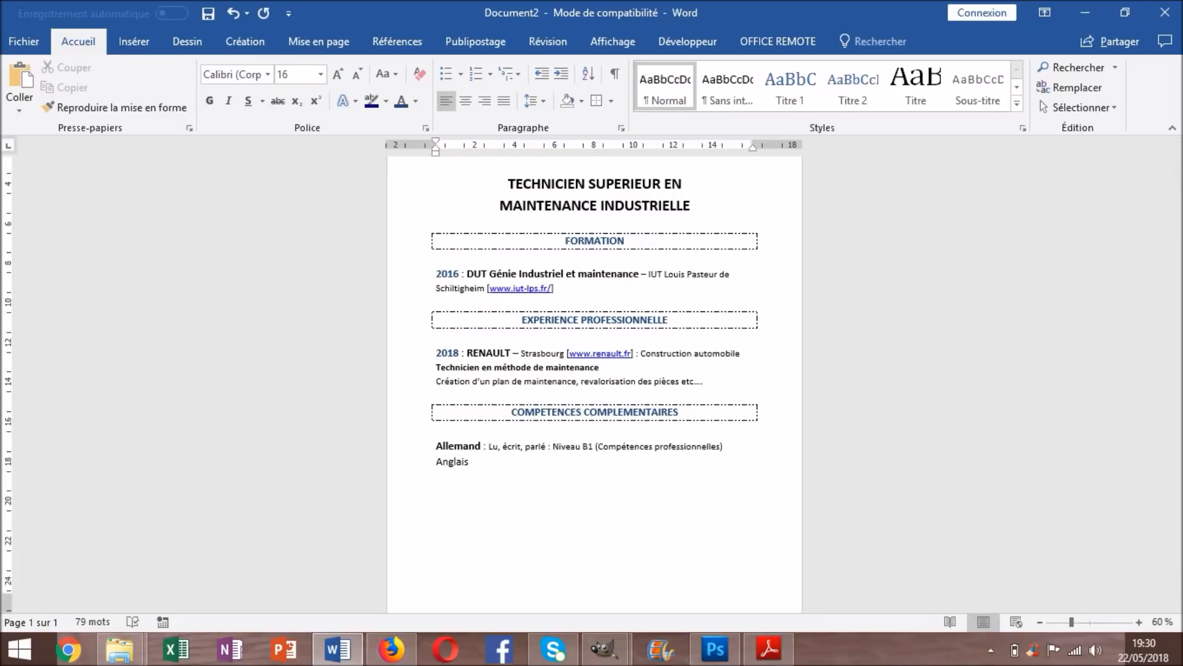
key("Return")
key("Return")
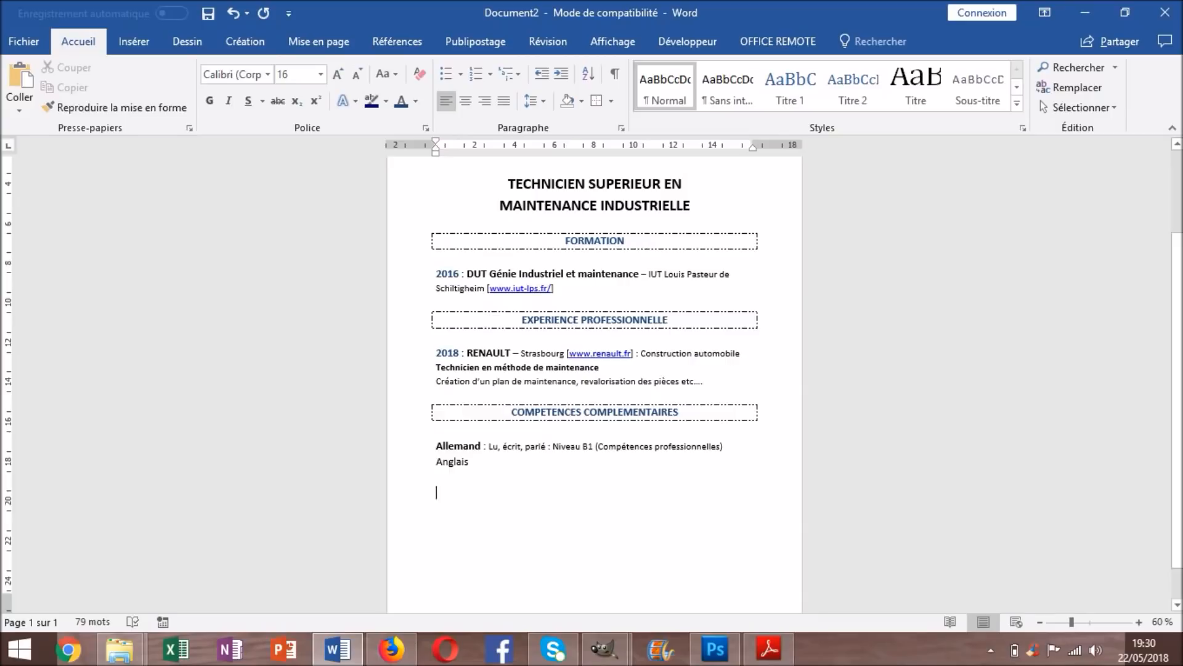
Add a bold 'Bureautique :' label followed by 'Microsoft Word, Excel, Powerpoint, le pack office'
type("Bureatiuqe")
key("BackSpace")
key("BackSpace")
key("BackSpace")
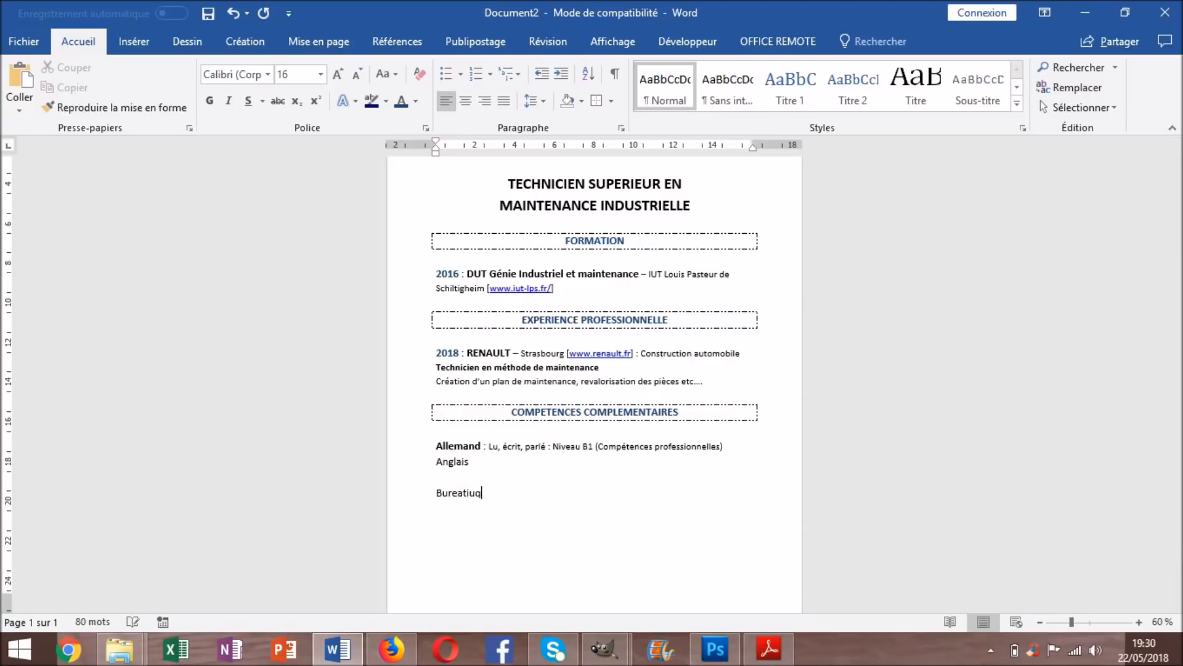
type("que :")
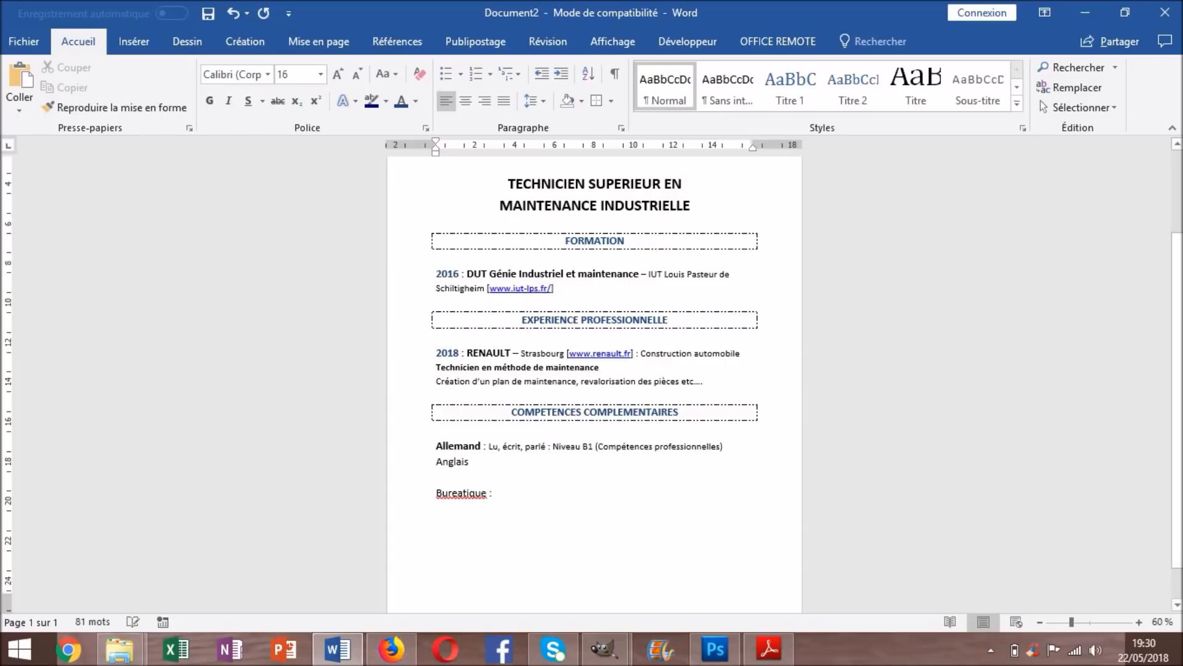
right_click(470, 492)
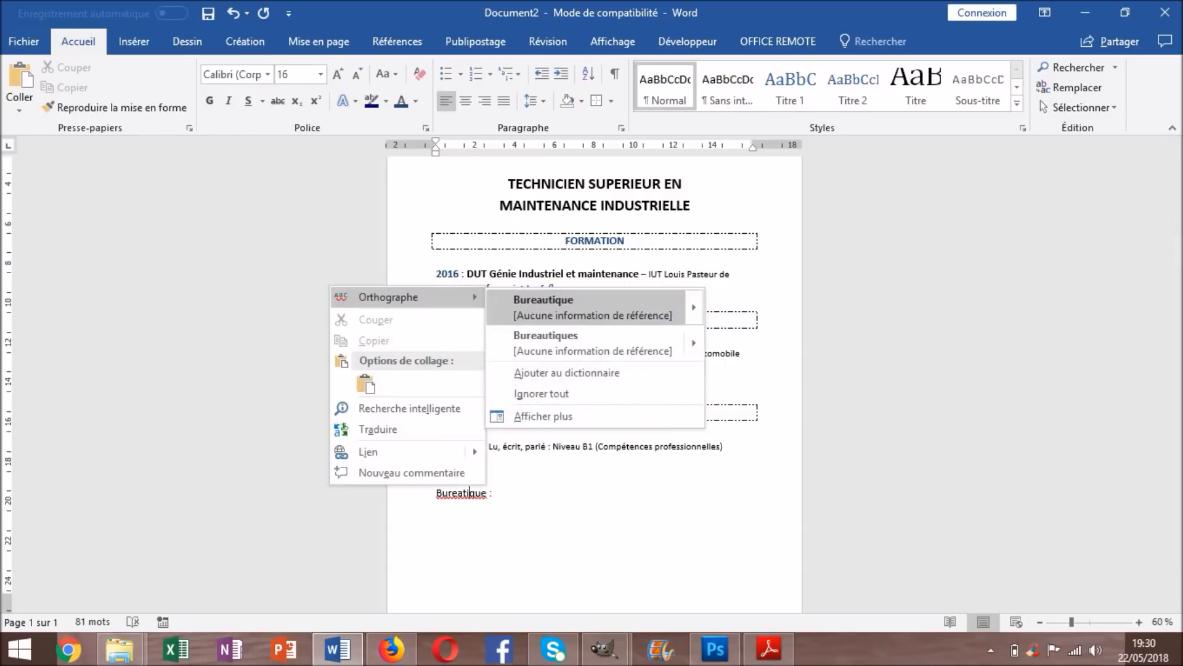
left_click(501, 307)
left_click_drag(493, 493, 437, 492)
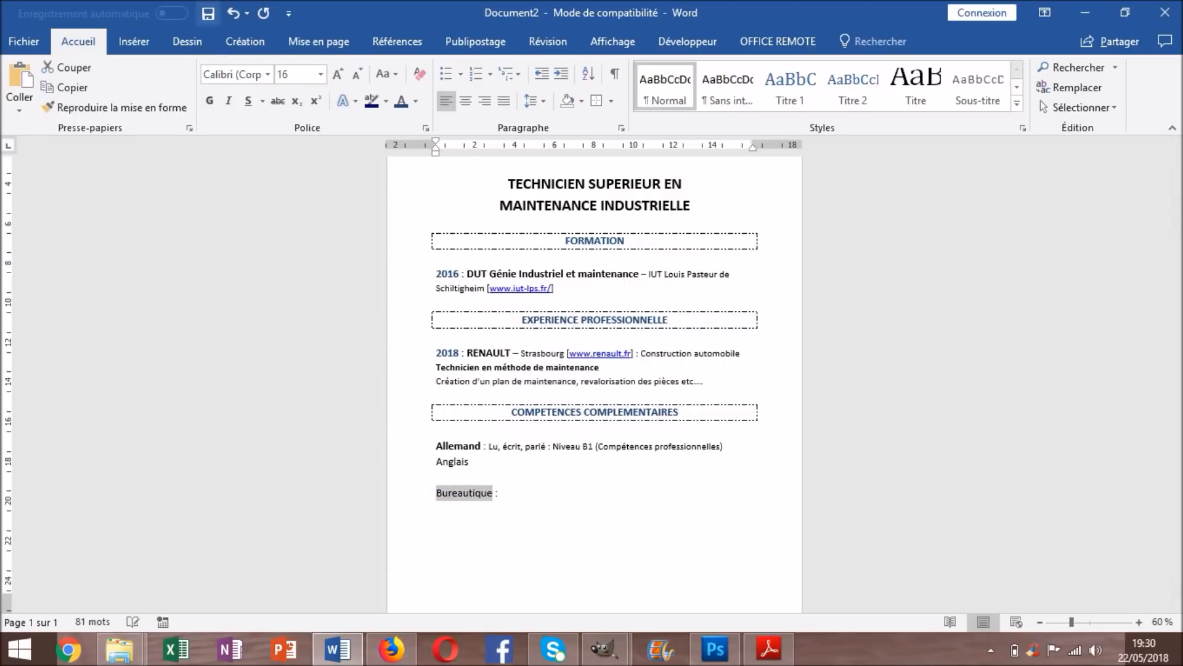
left_click(209, 101)
left_click(505, 492)
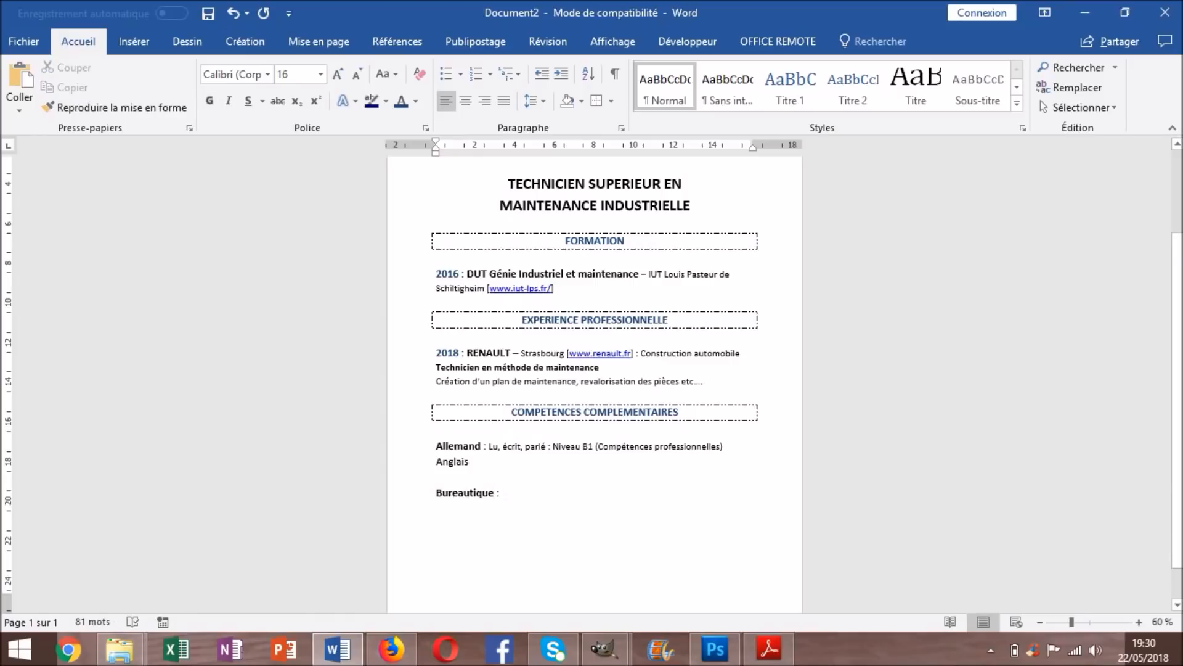
type("Microsoft")
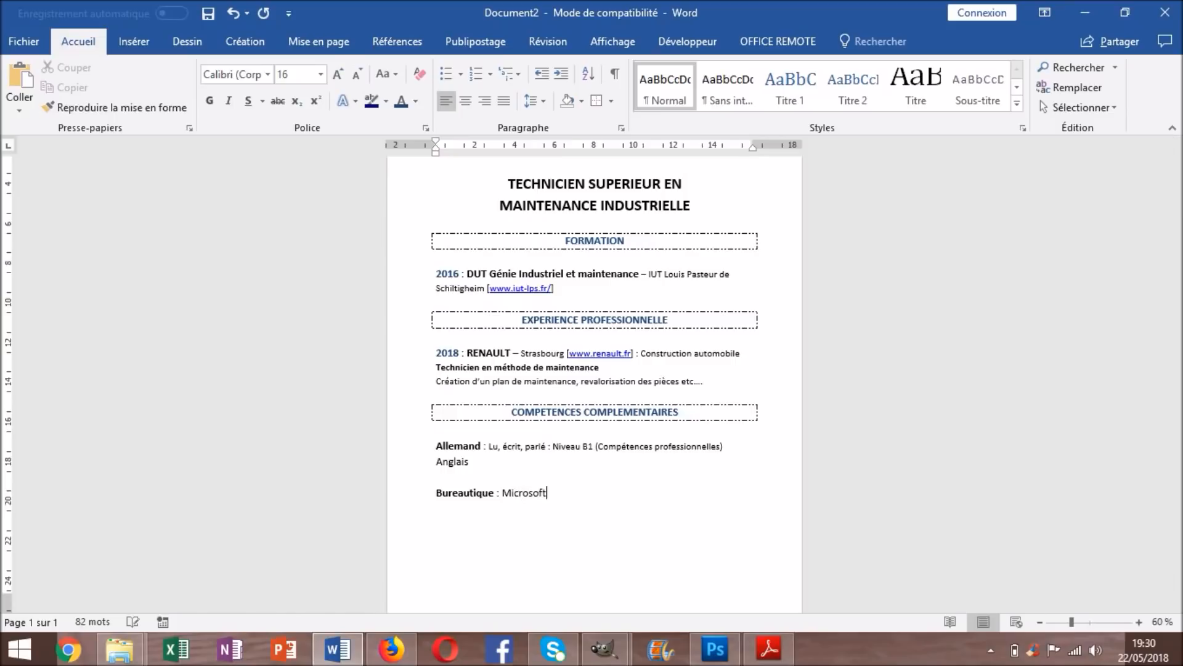
type(" WOrd, Excel, Powerpoint, le pack office")
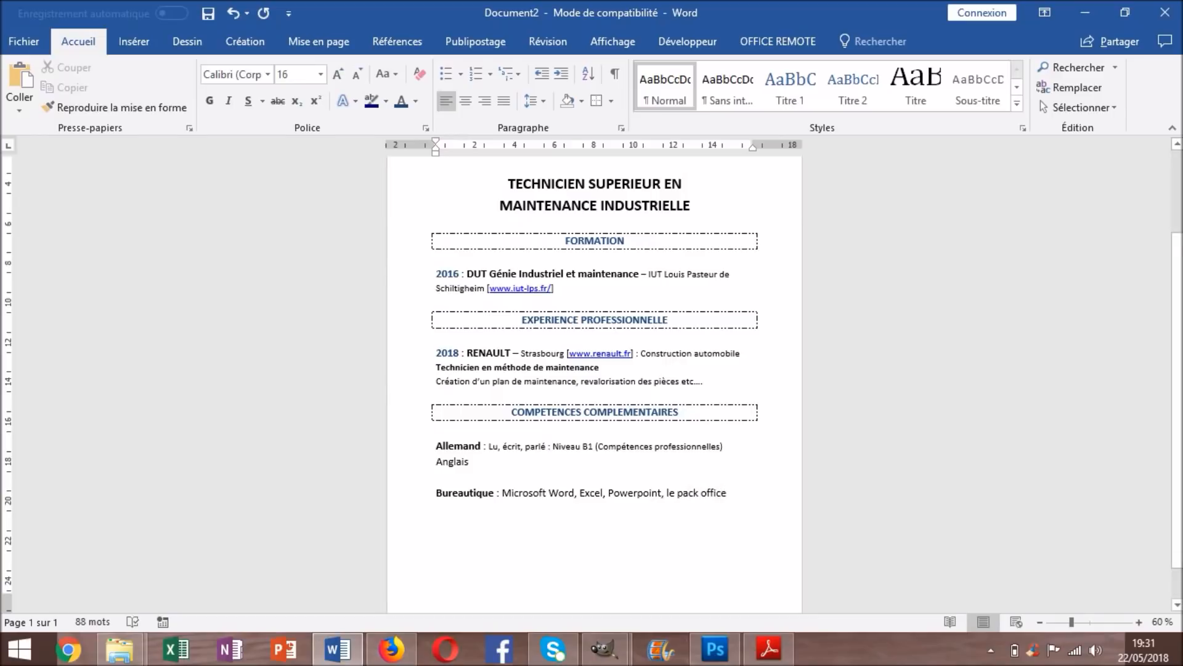
Add a bold 'Logiciels :' line listing 'SolidWorks, CAO, etc.....'
key("Return")
type("Logiciels :")
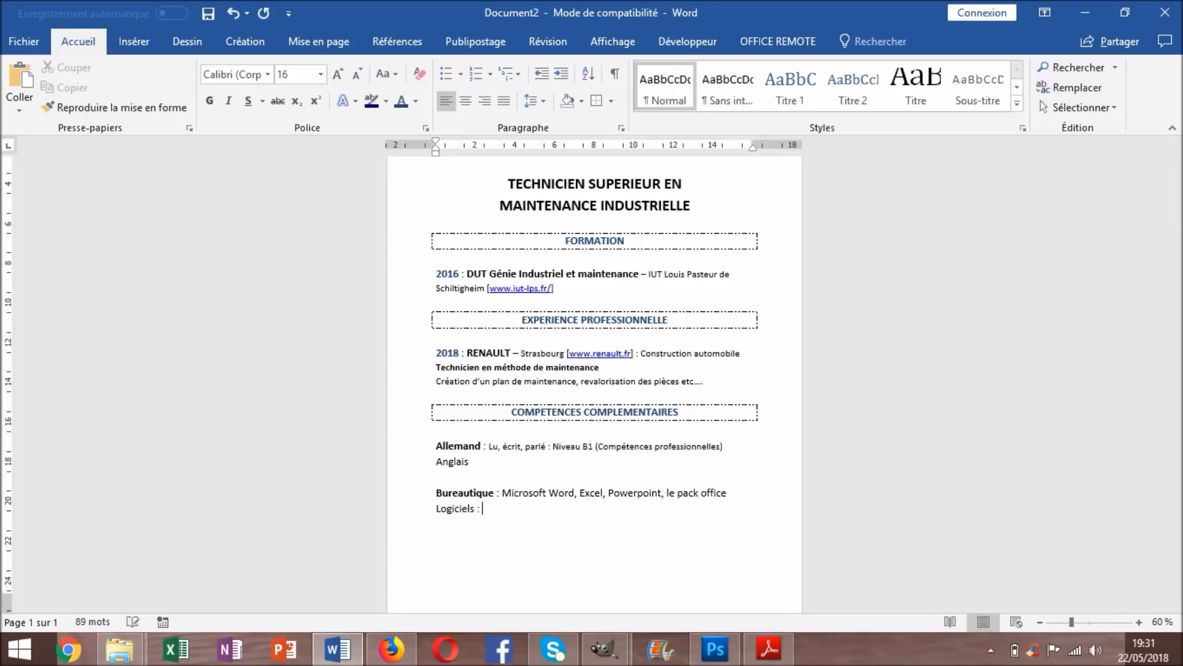
left_click_drag(475, 508, 441, 508)
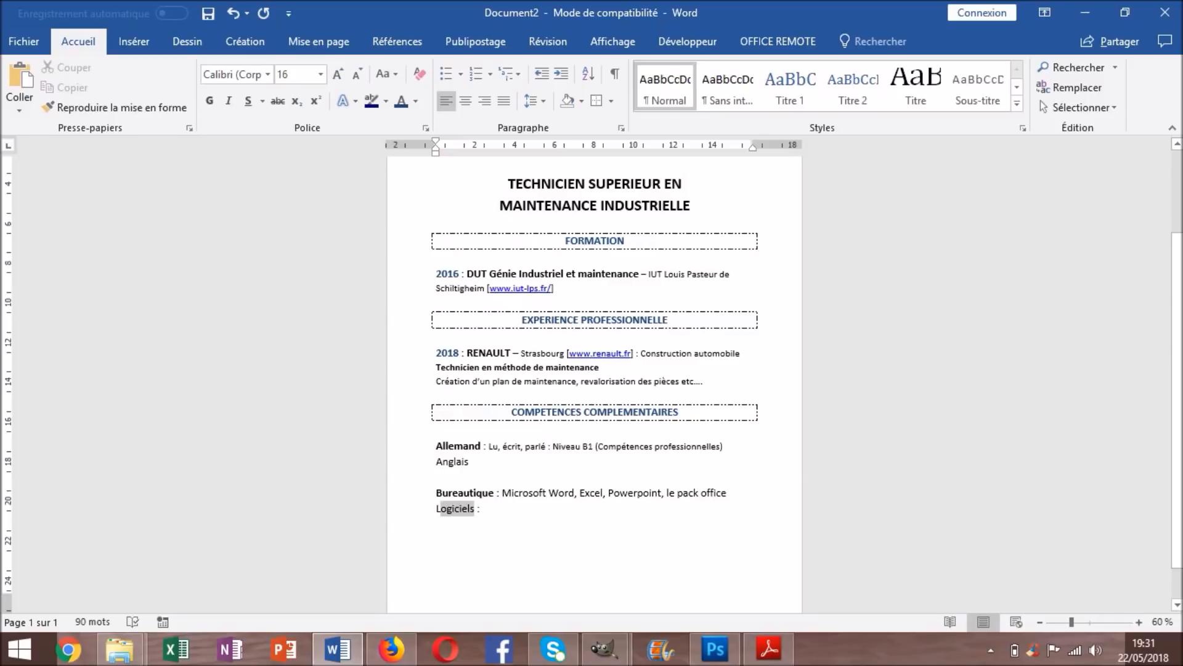
triple_click(455, 508)
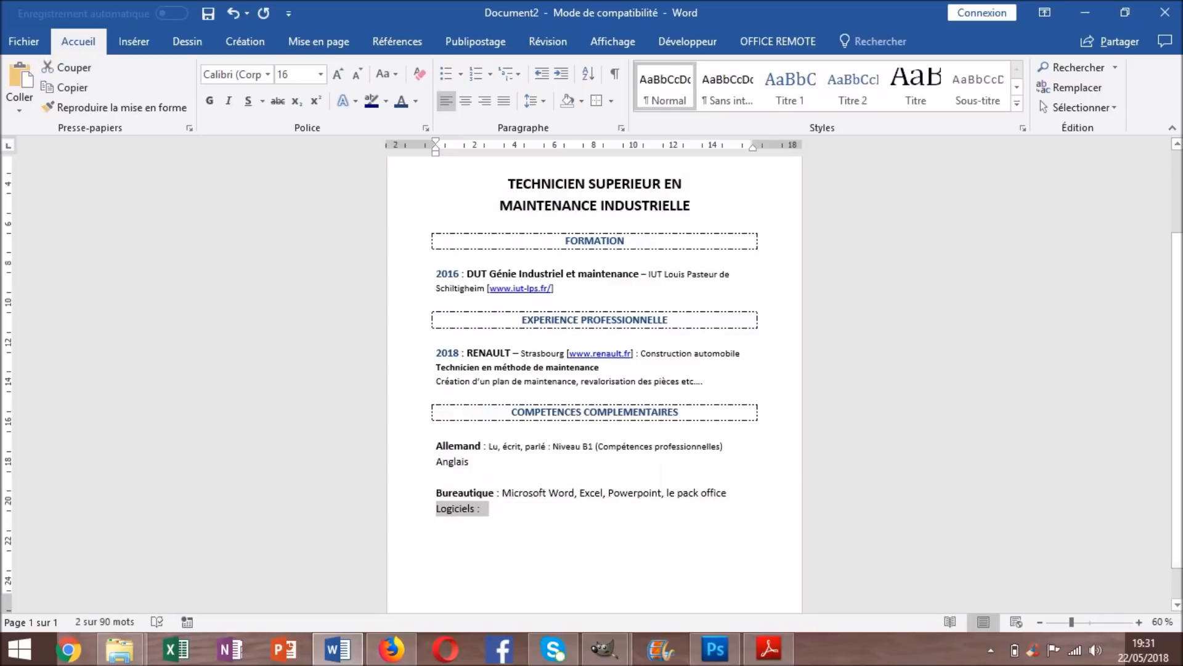
left_click(438, 523)
left_click_drag(475, 508, 435, 509)
left_click(210, 101)
left_click(485, 508)
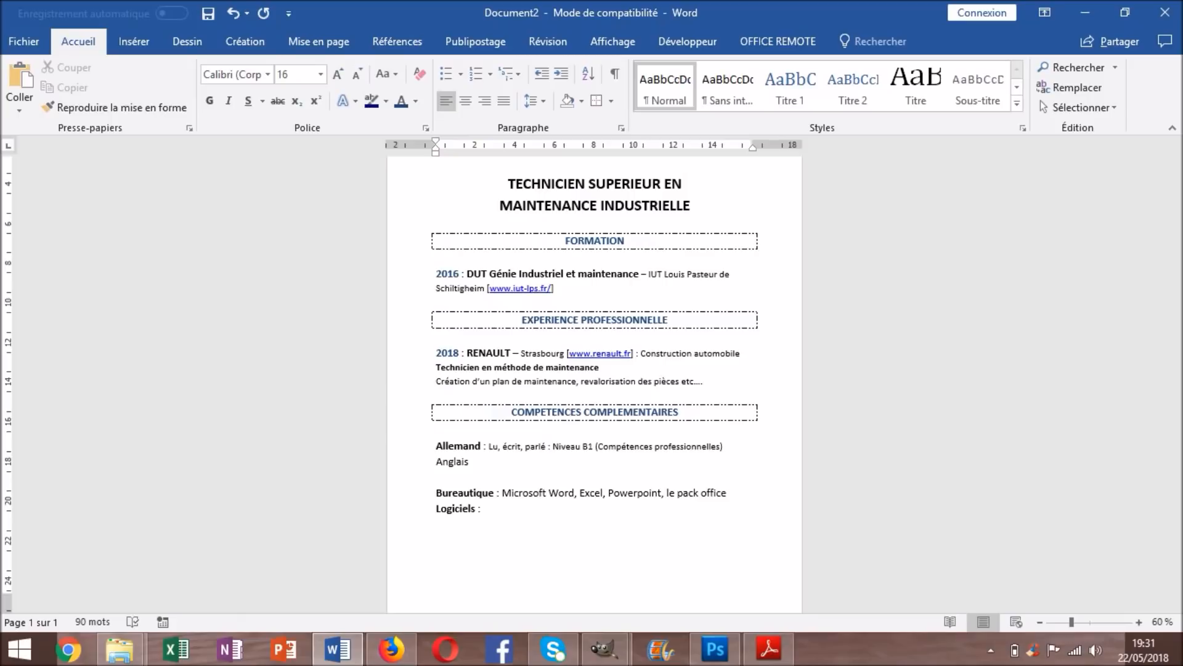
type("SolidWorks, CAO, etc.....")
Start a new 'Centres' line below the Logiciels entry
key("Return")
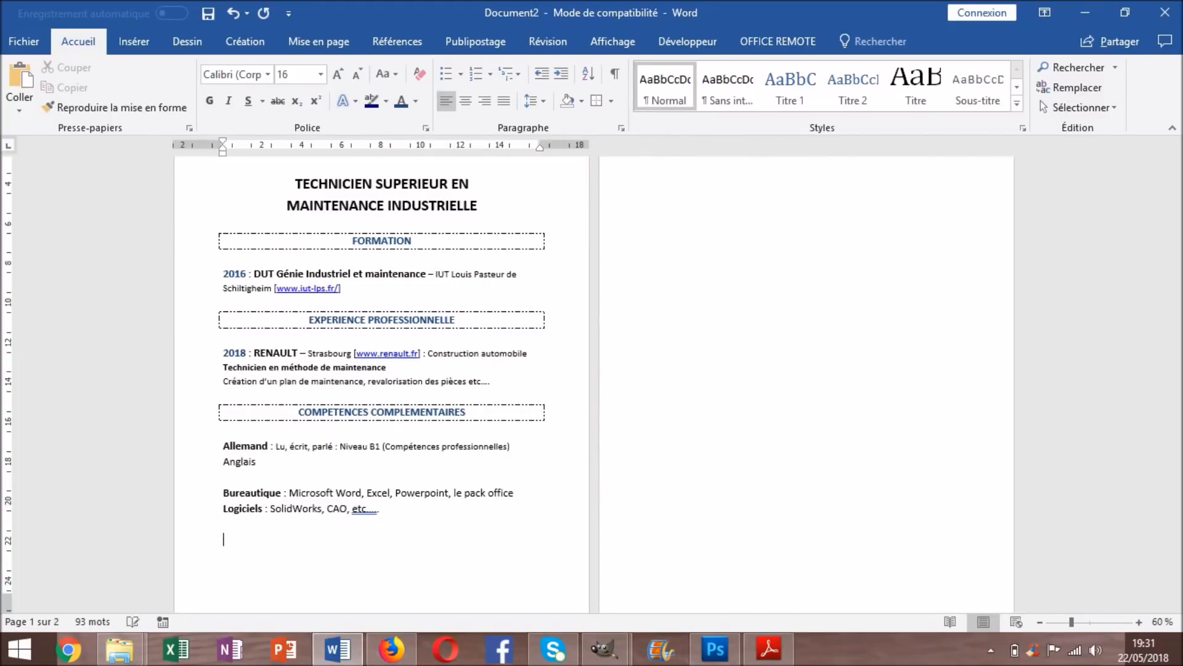
type("Centres Interêts")
Complete 'Centres Interêts', then centre it, box it with a dashed border, bold it and capitalise it
left_click_drag(298, 540, 223, 540)
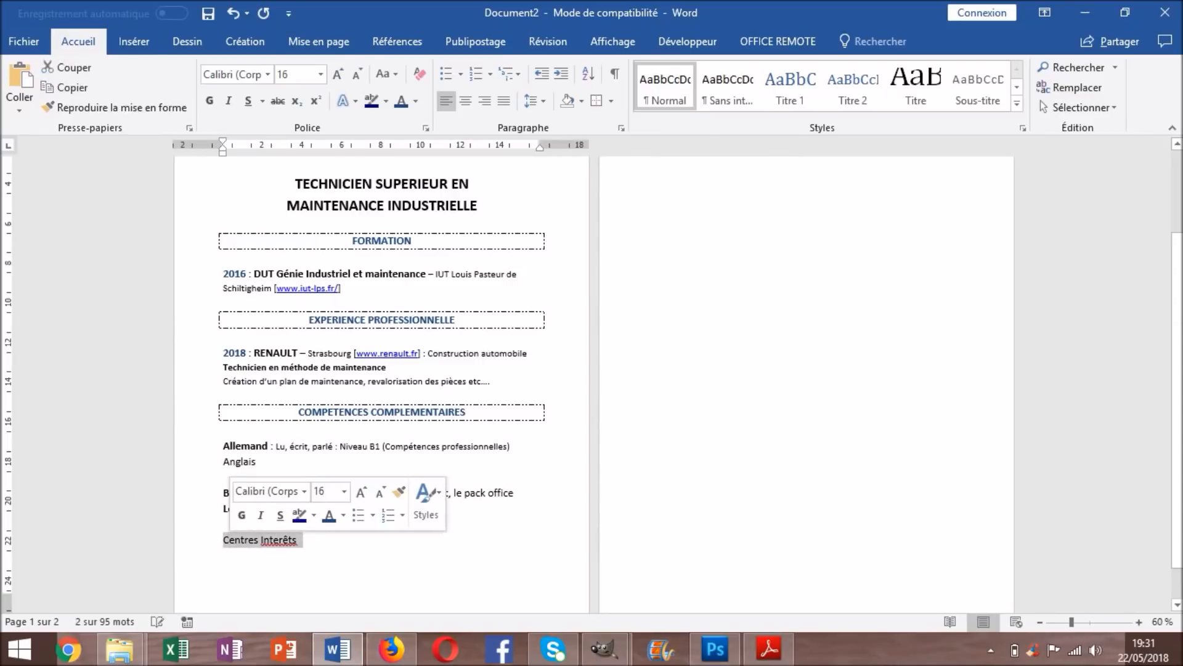
left_click(465, 101)
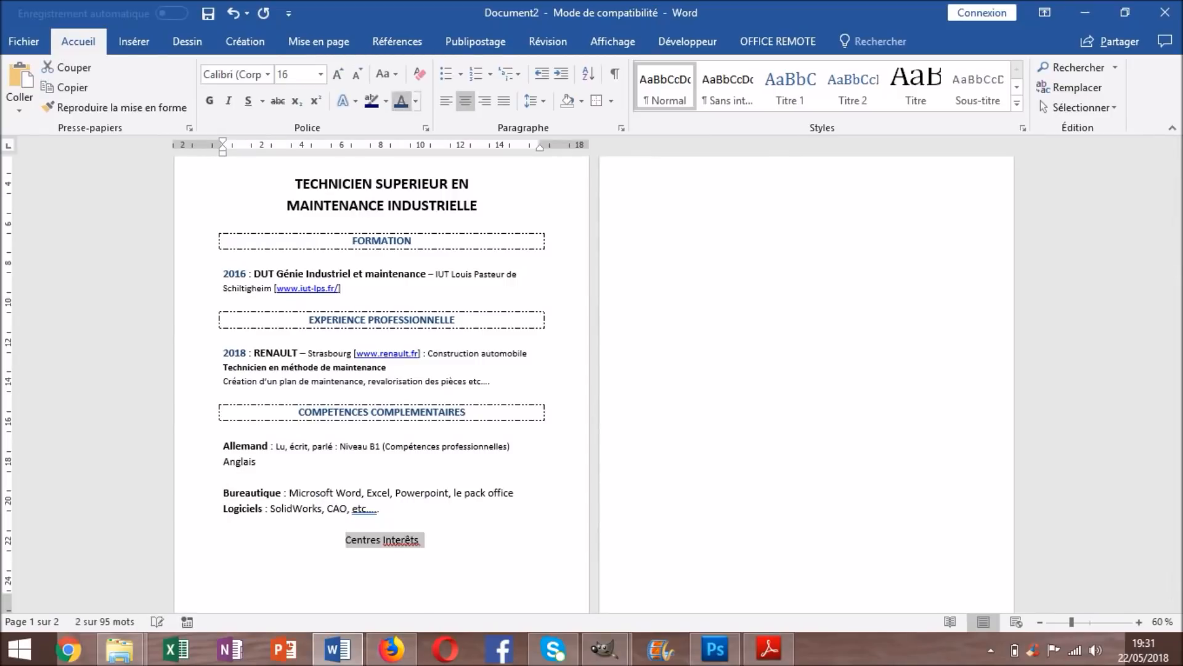
left_click(596, 100)
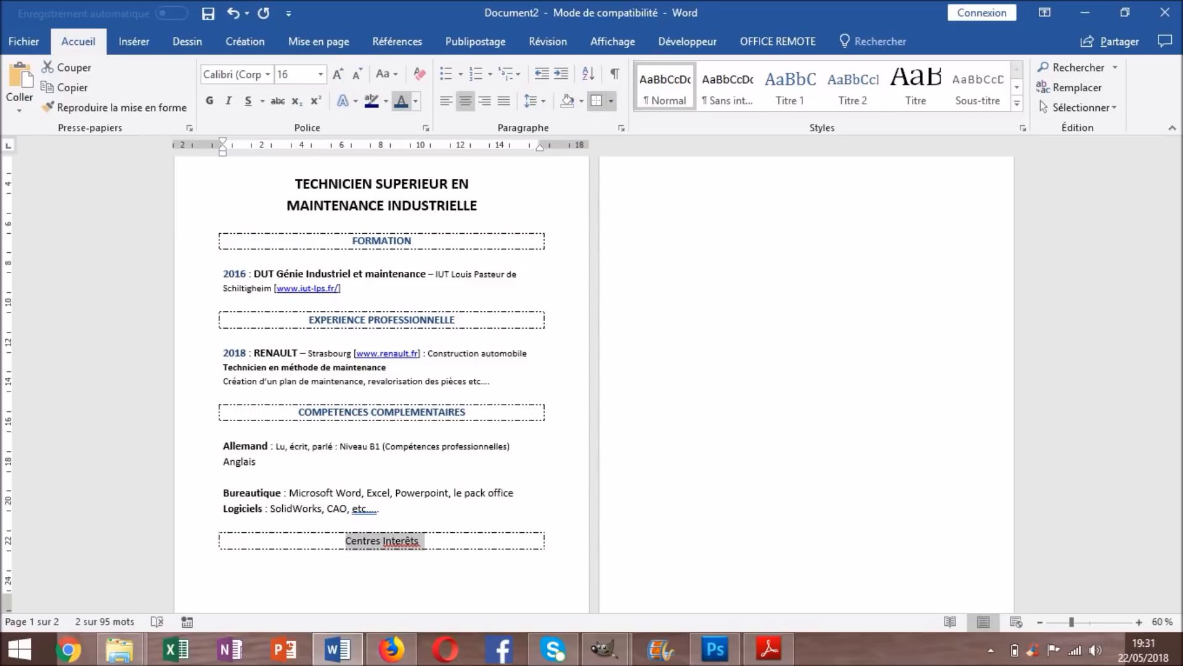
left_click(210, 101)
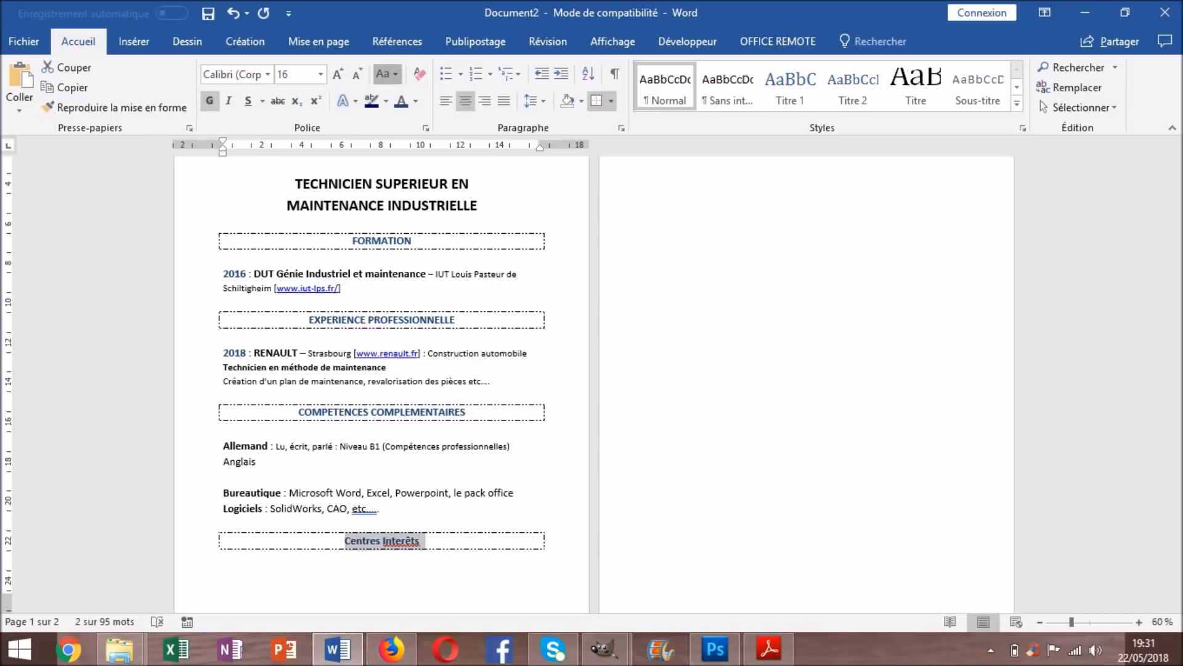
left_click(386, 74)
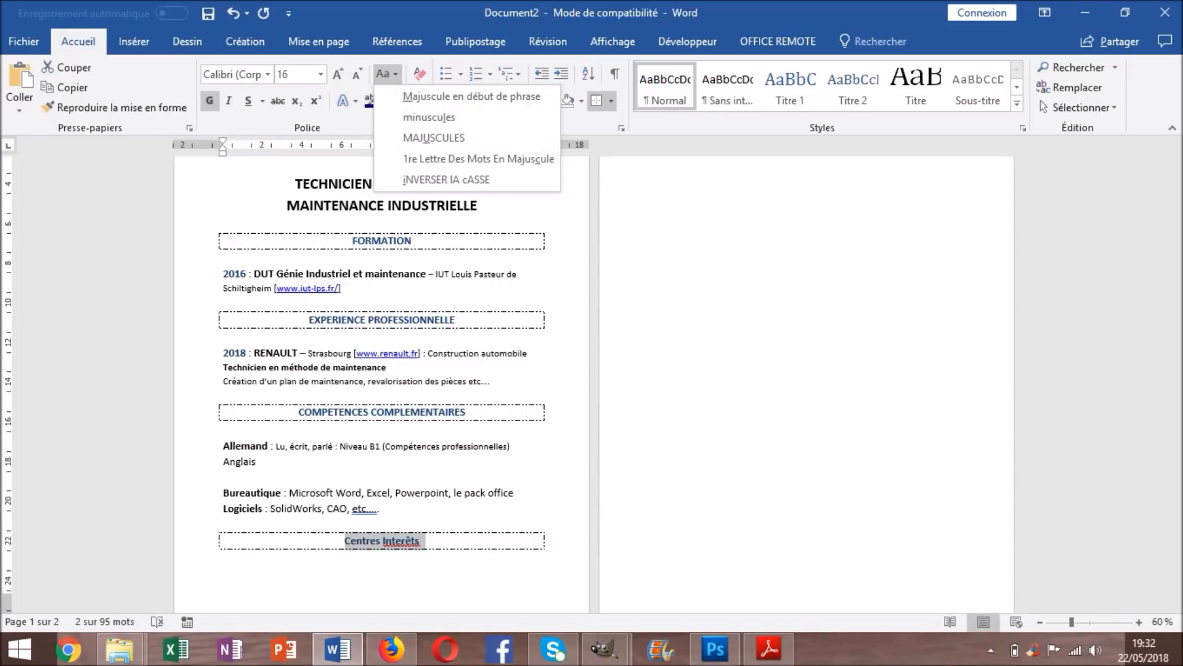
left_click(434, 138)
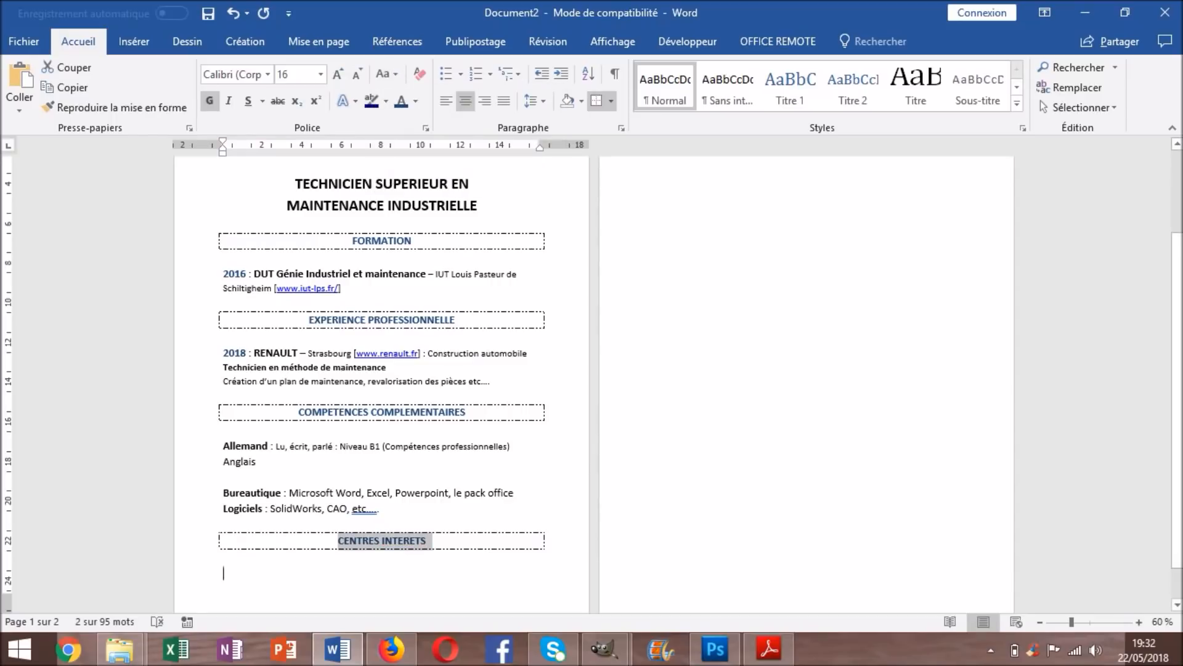
left_click(223, 573)
scroll(381, 384, "down", 1)
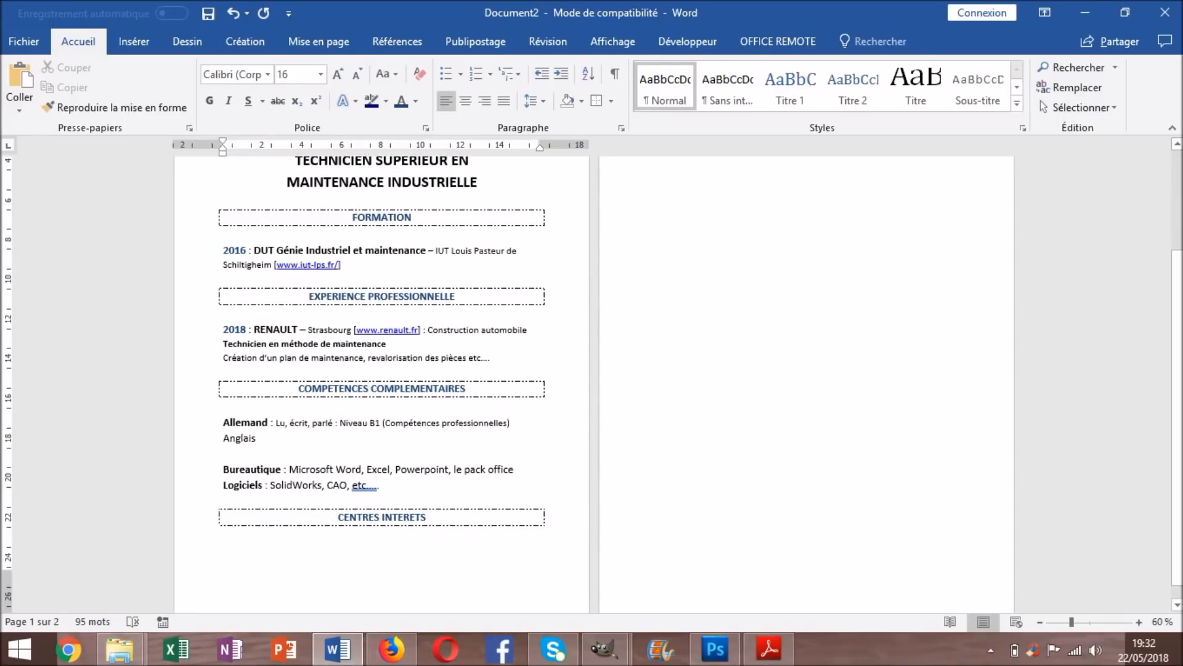
Type 'Velo, Football et la course à pied' under CENTRES INTERETS
type("Velo")
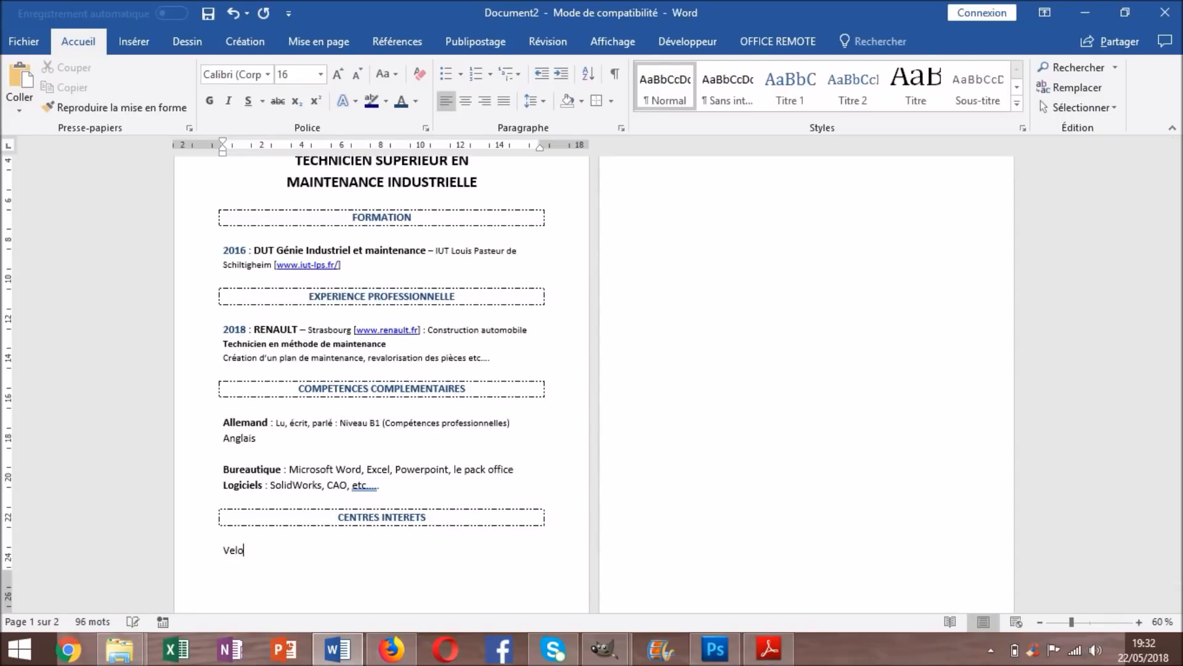
type(", Football et cours")
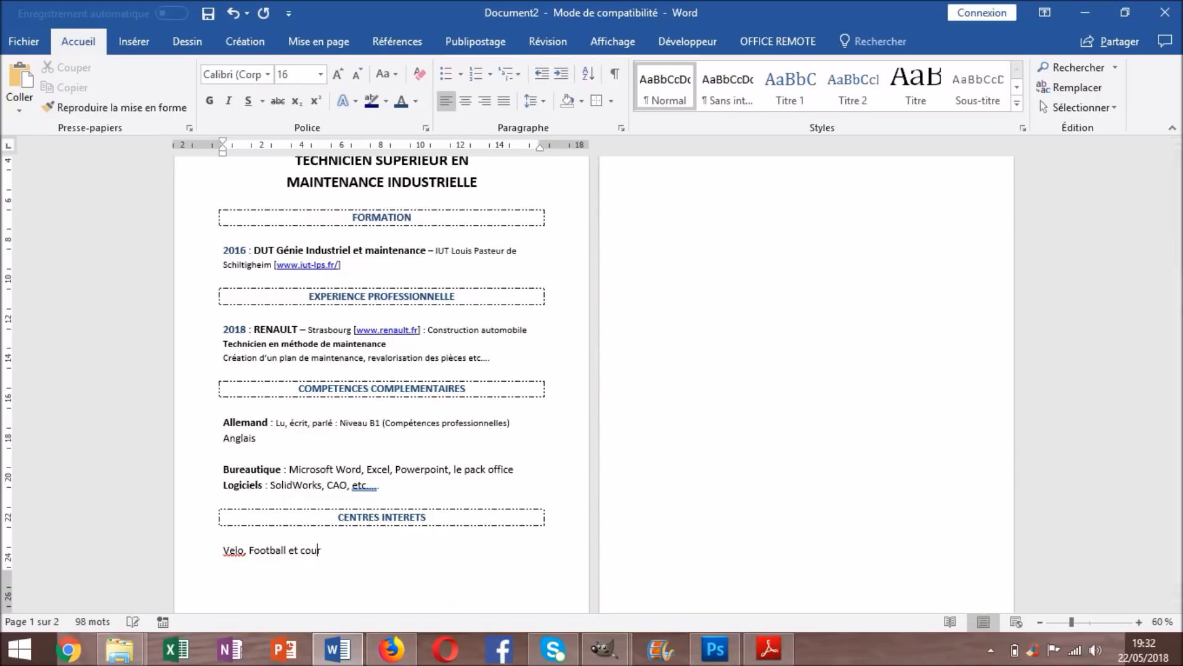
key("BackSpace")
key("BackSpace")
key("BackSpace")
key("BackSpace")
key("BackSpace")
type("la course à p")
type("ied")
Delete the empty lines on page 2 so the CV fits on one page
scroll(383, 382, "up", 3)
left_click(807, 236)
key("BackSpace")
key("BackSpace")
key("BackSpace")
key("BackSpace")
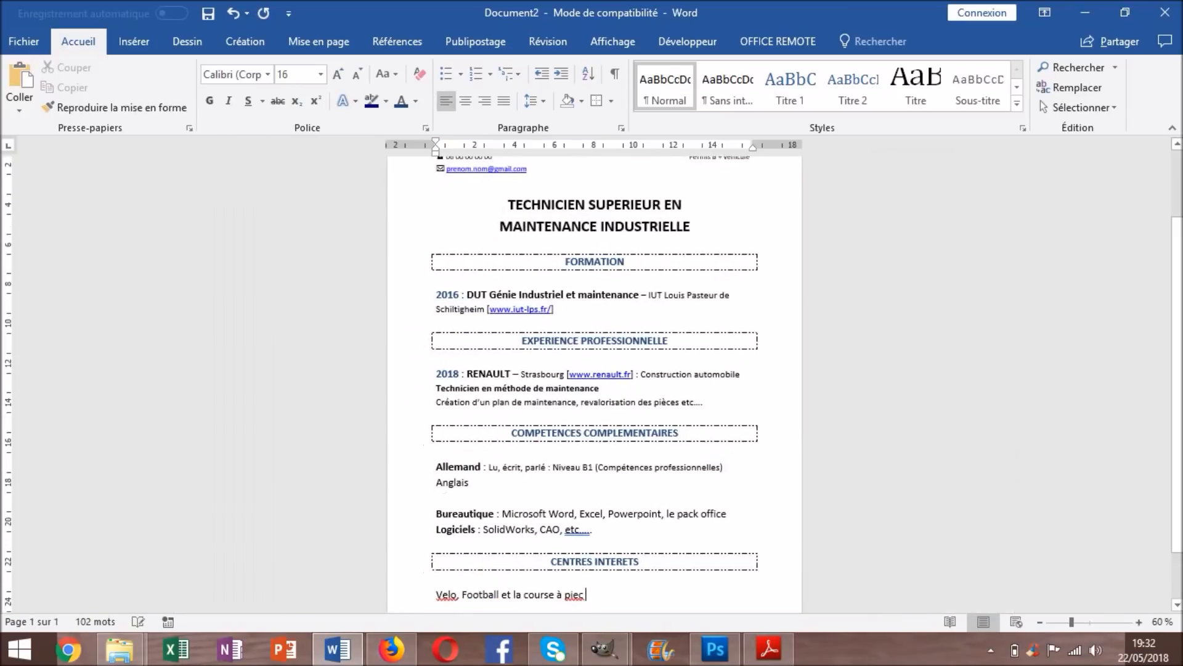
scroll(595, 383, "down", 2)
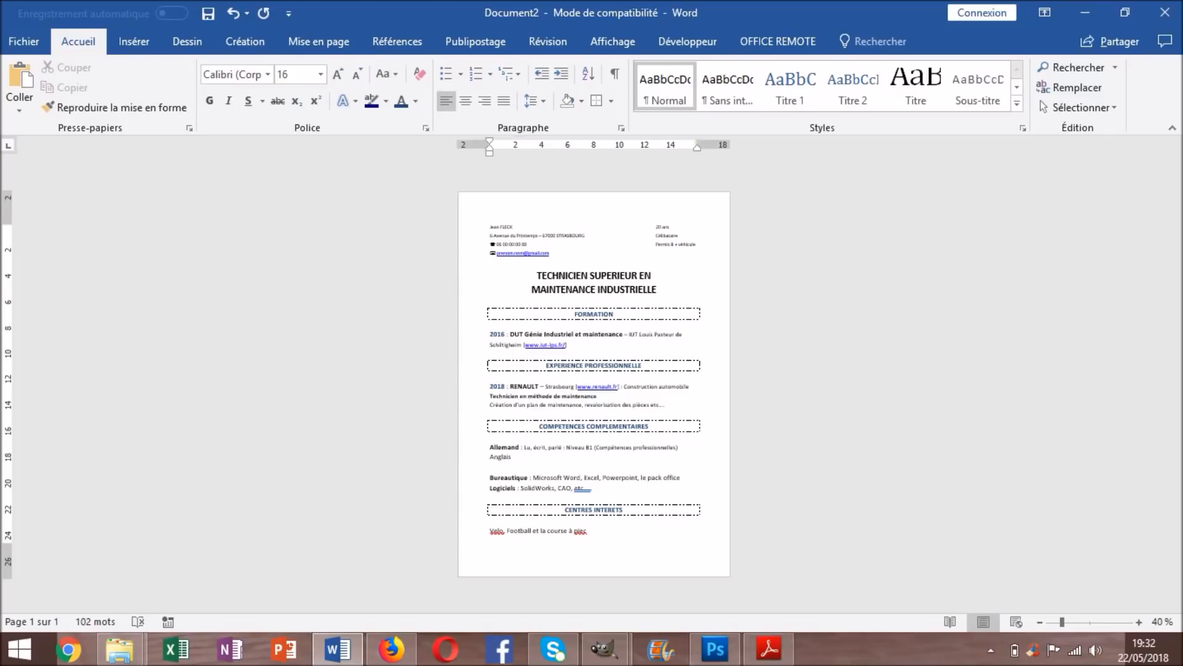
key("ctrl+e")
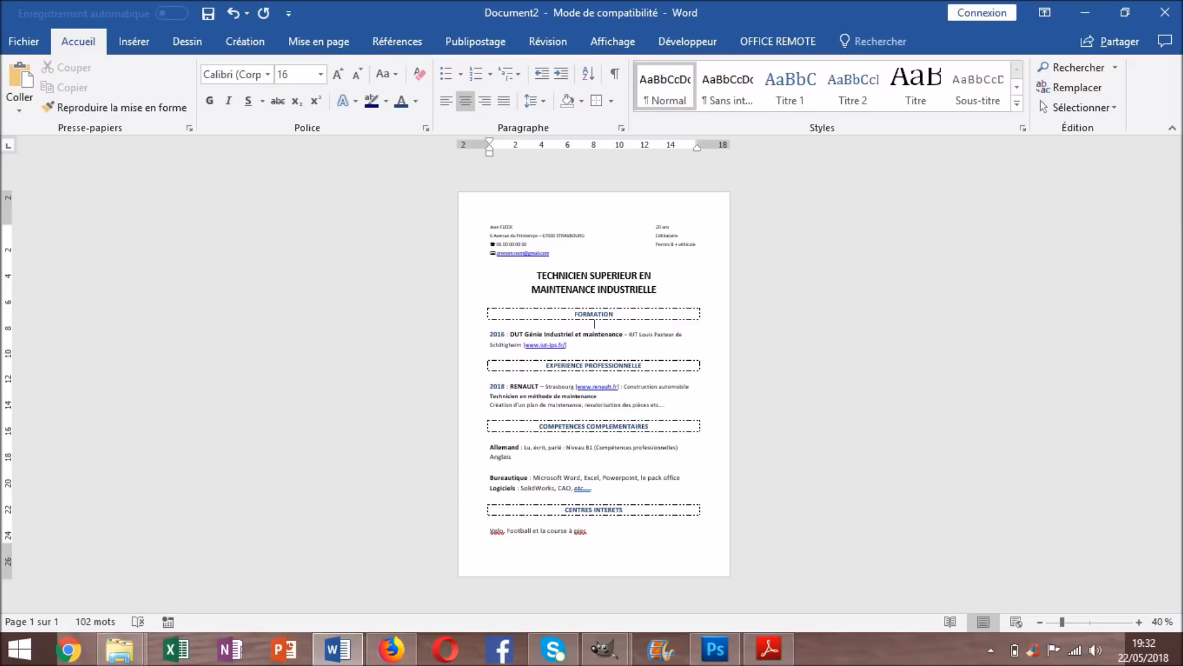
left_click(653, 226)
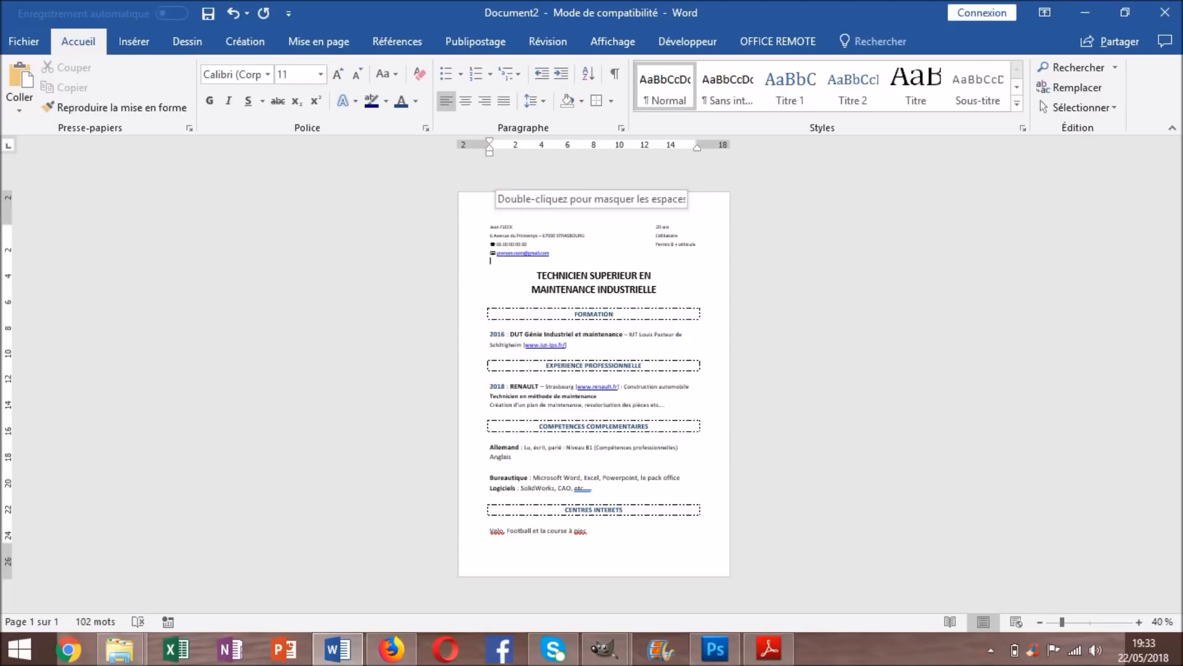
left_click(658, 290)
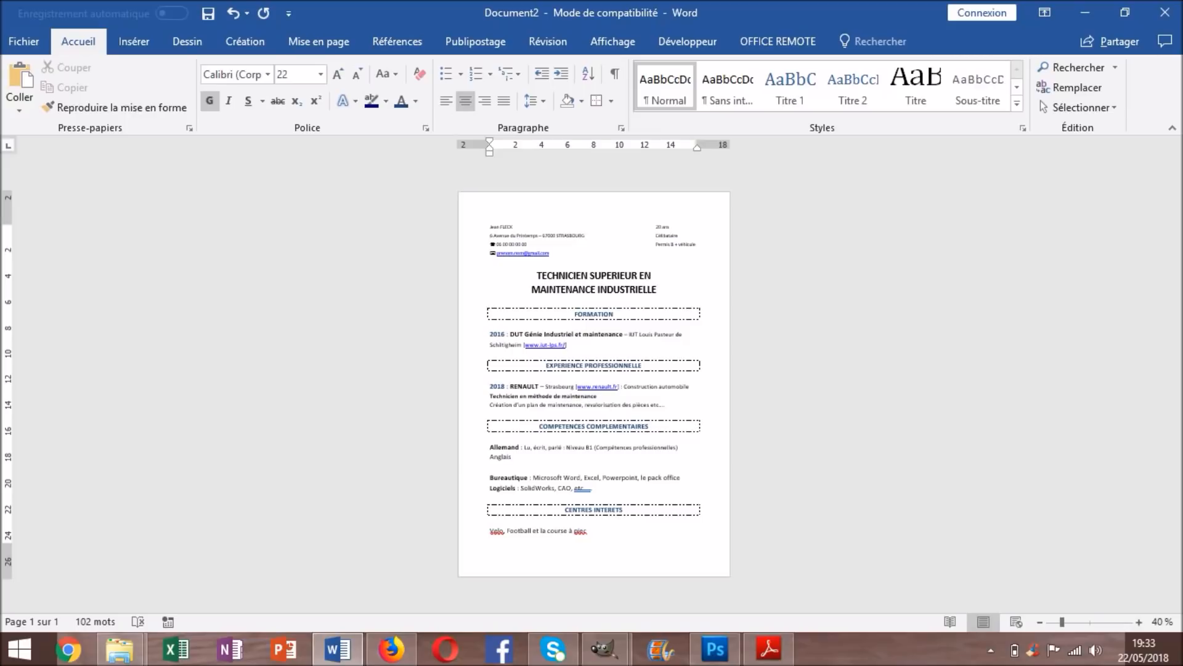